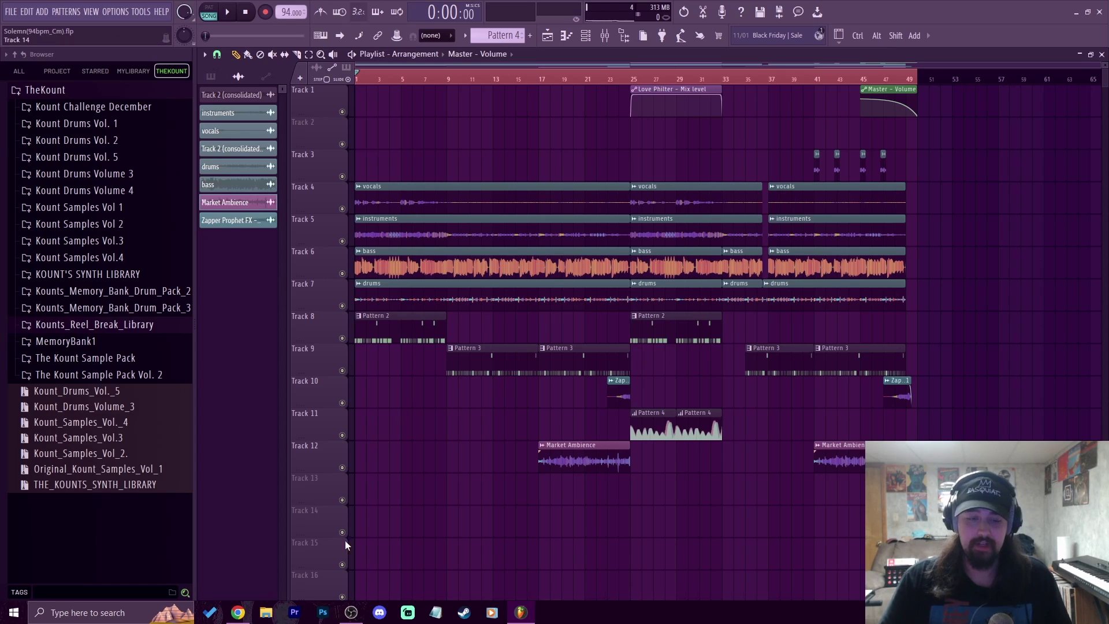
Step: Switch from FL Studio to the producer's TikTok profile in Chrome
click(238, 612)
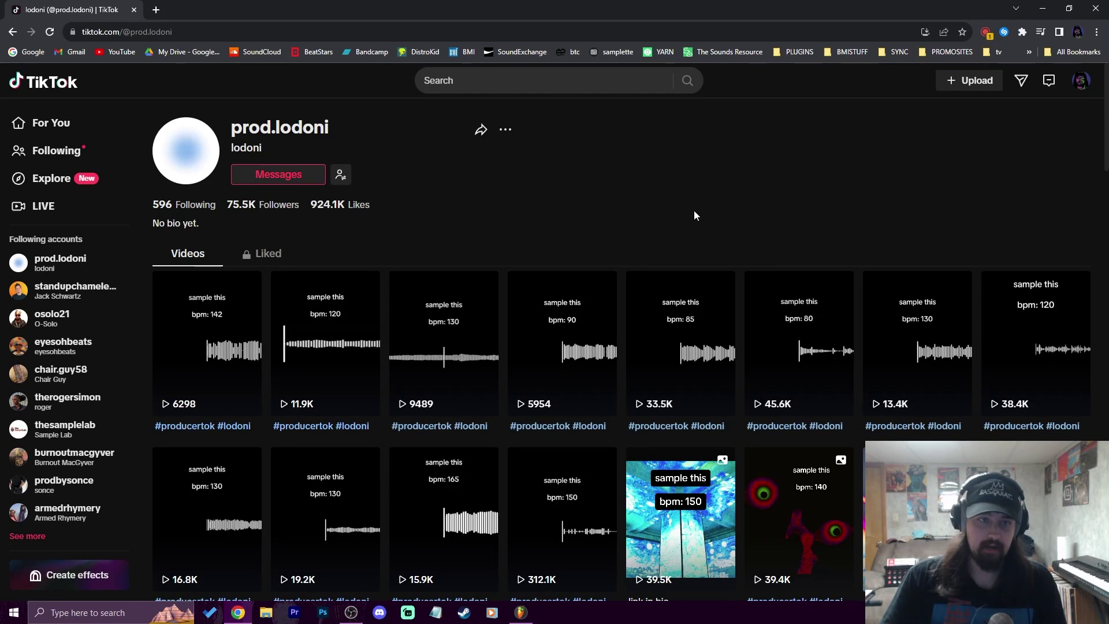
Step: Scroll through the TikTok profile's 'sample this' clips, then close Chrome to return to FL Studio
scroll(737, 214, down, 3)
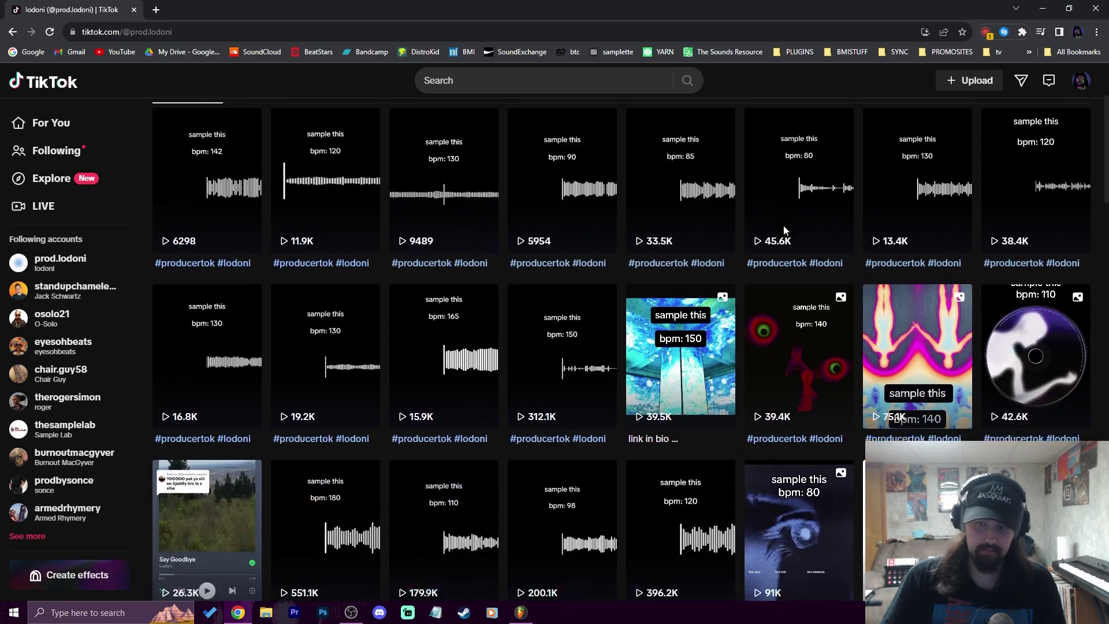
scroll(783, 225, up, 3)
click(1085, 6)
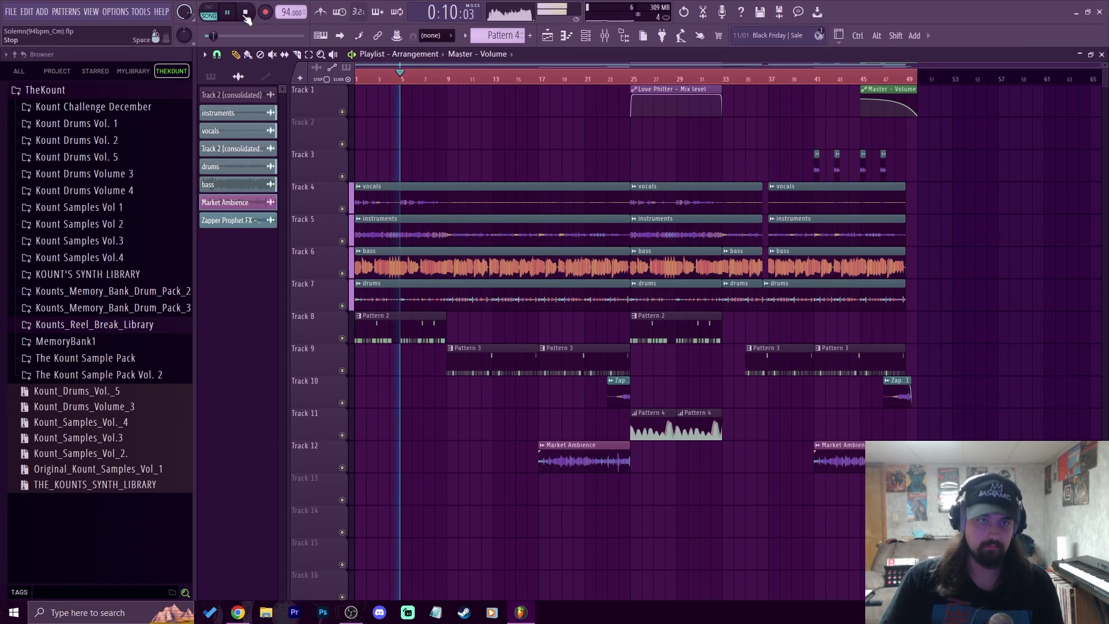
Step: Stop playback and open the Mixer, moved lower to keep the arrangement visible
click(245, 13)
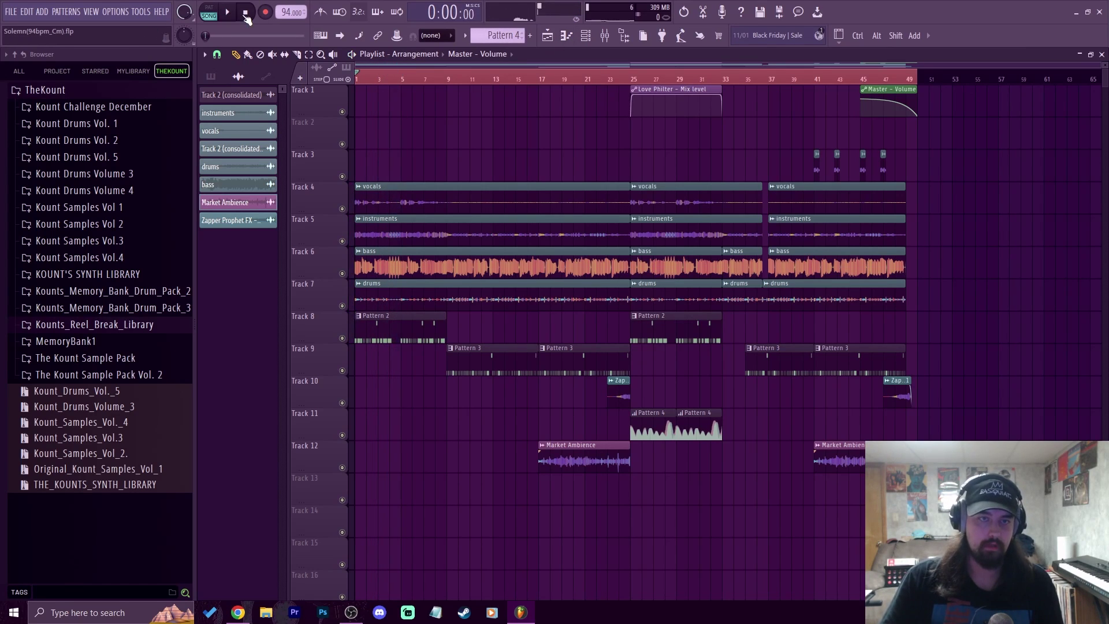
click(616, 45)
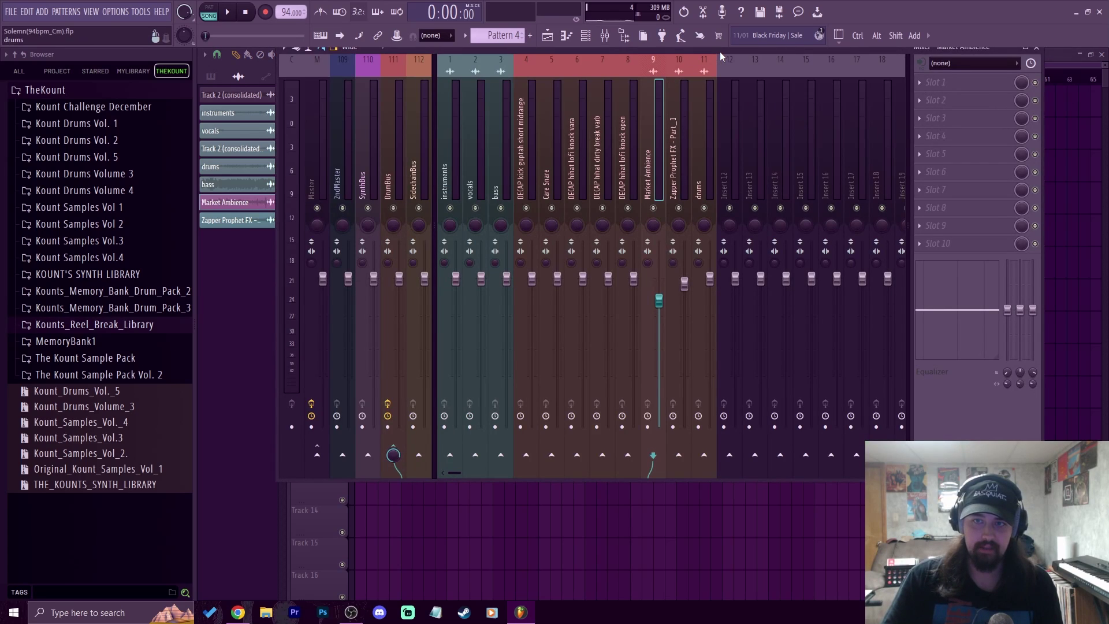
drag(719, 51, 729, 119)
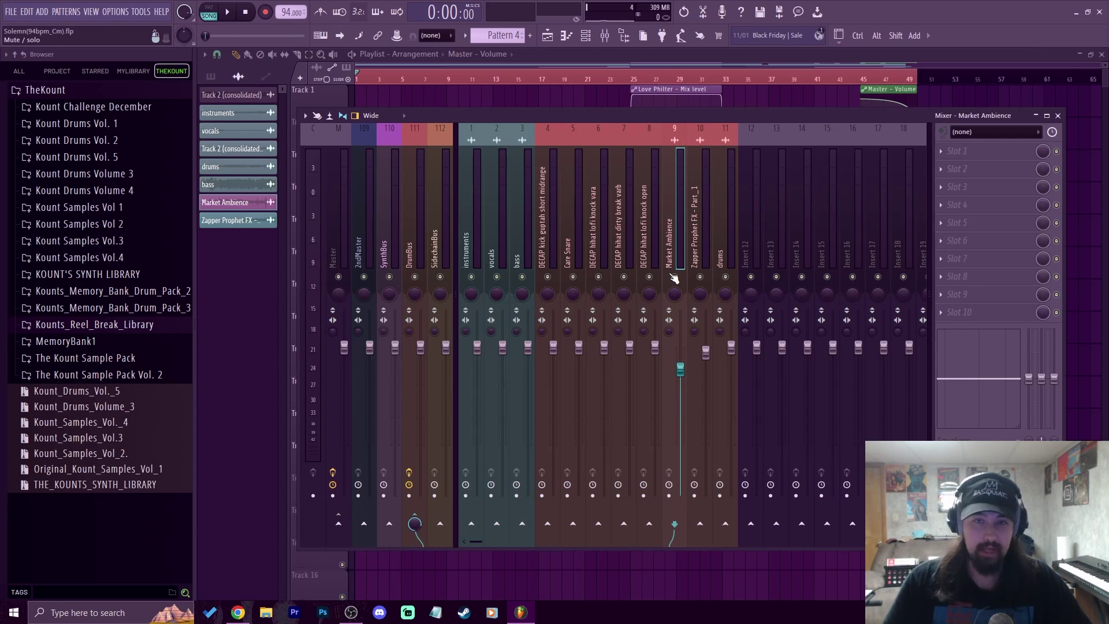
Step: Select mixer inserts 1–11 and pull all their faders down to silence
drag(470, 235, 725, 237)
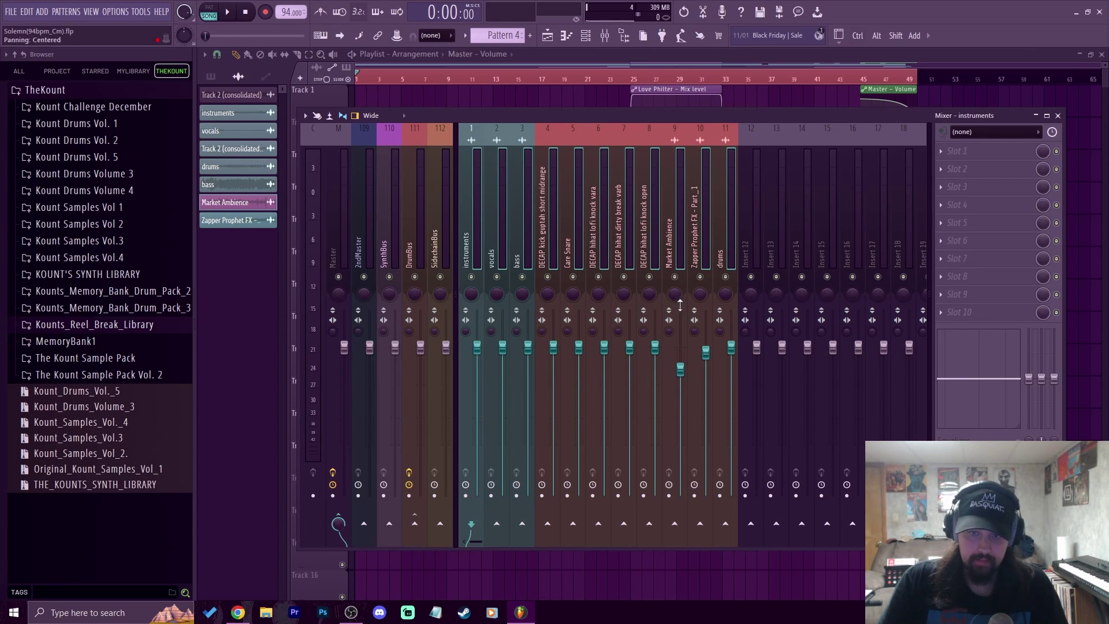
drag(660, 347, 658, 495)
click(549, 235)
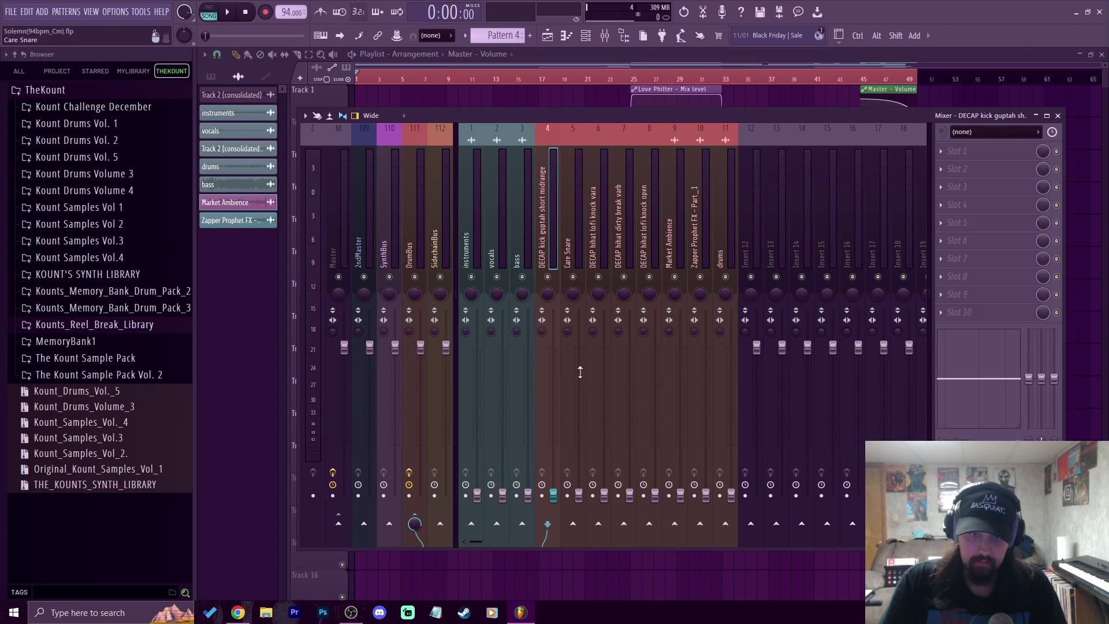
Step: With the song playing, raise kick, Care Snare, hi-hat and Market Ambience faders to about -9 dB
key(space)
drag(553, 495, 553, 399)
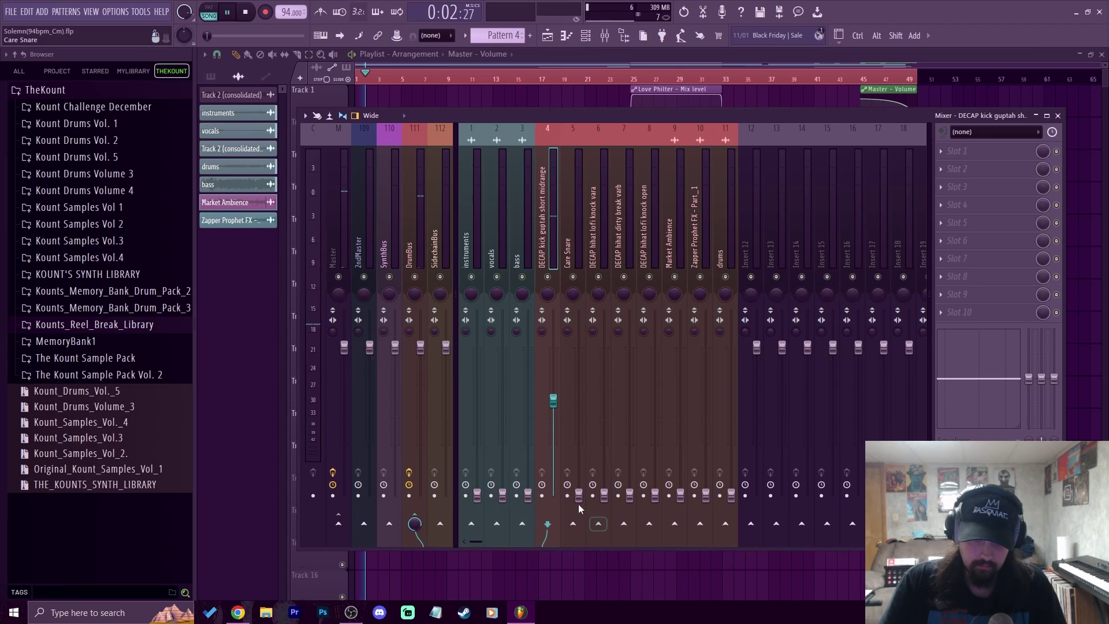
drag(579, 495, 604, 402)
drag(630, 496, 655, 454)
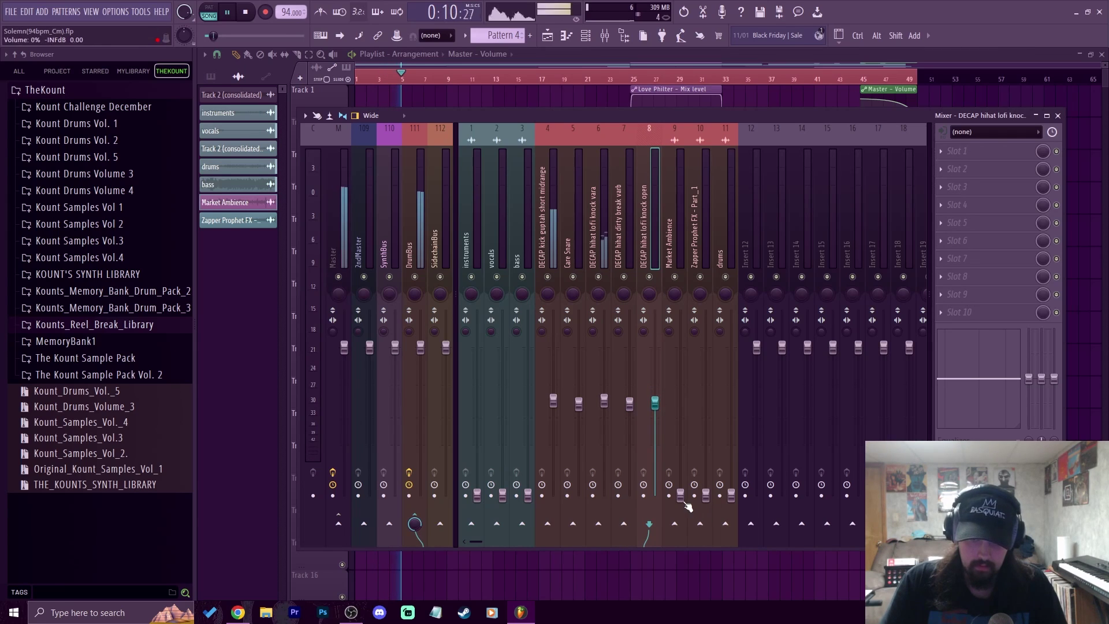
drag(680, 495, 681, 405)
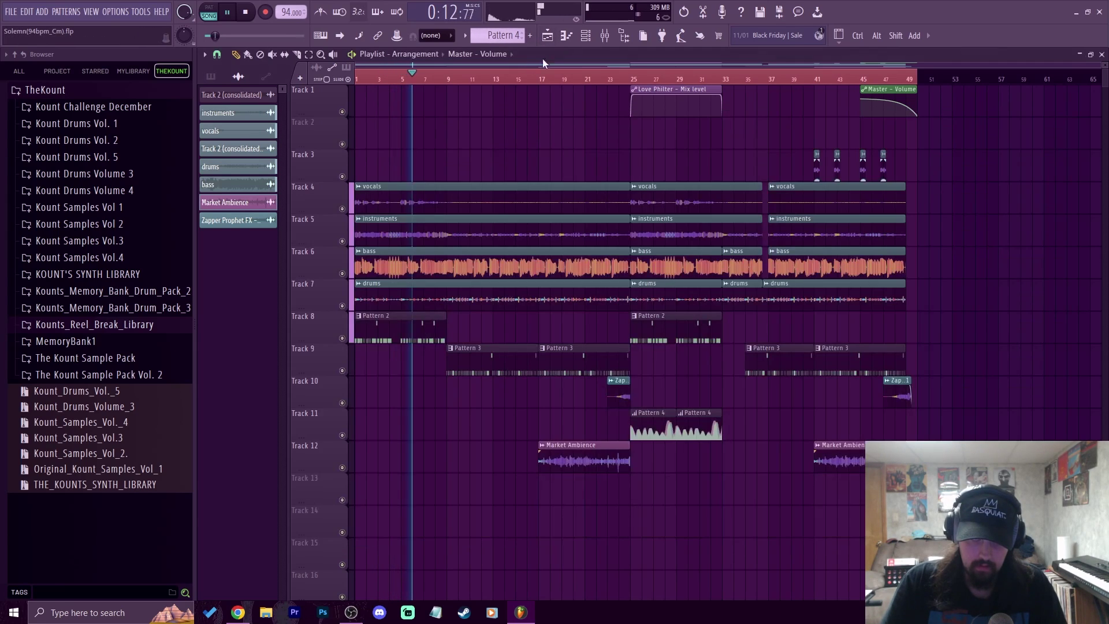
Step: Jump playback to bar 9 and reselect the hi-hat, kick and snare tracks in the mixer
key(F9)
click(453, 75)
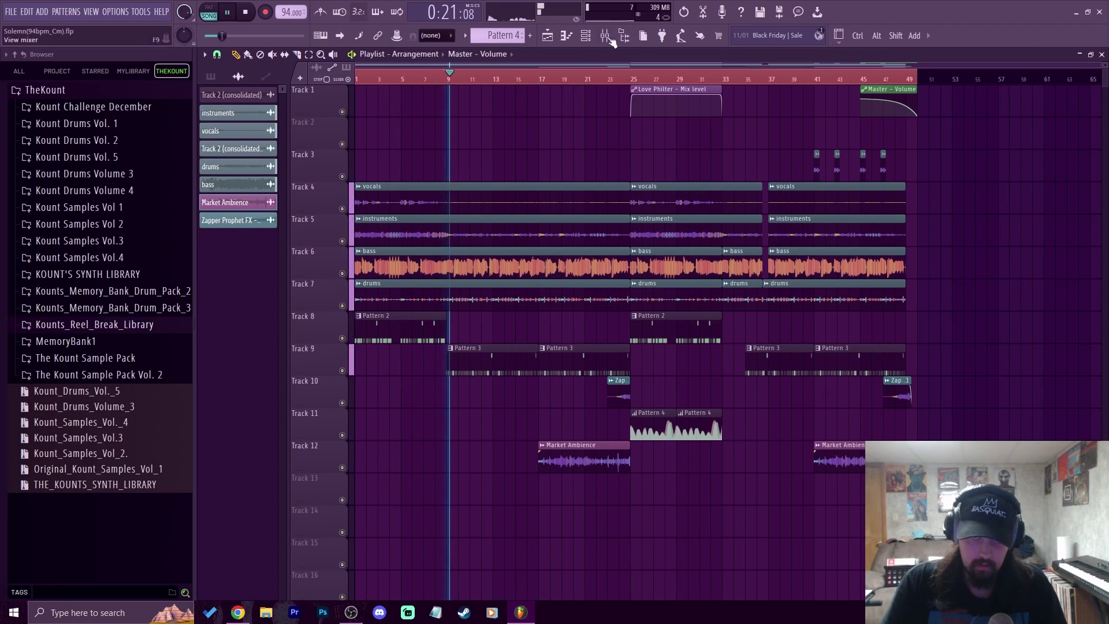
key(F9)
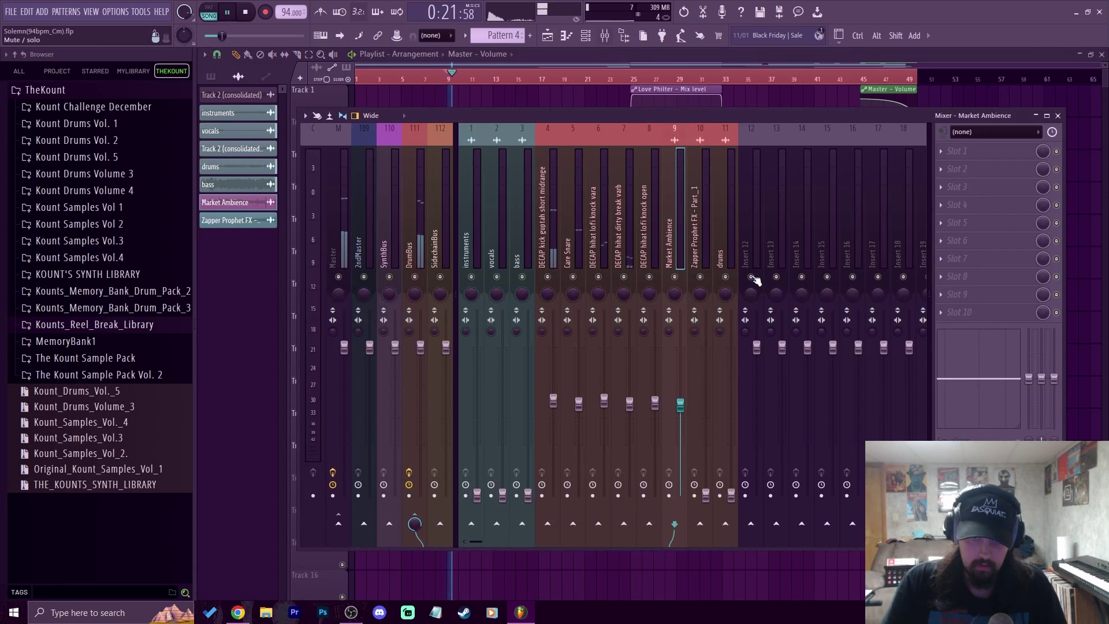
click(629, 402)
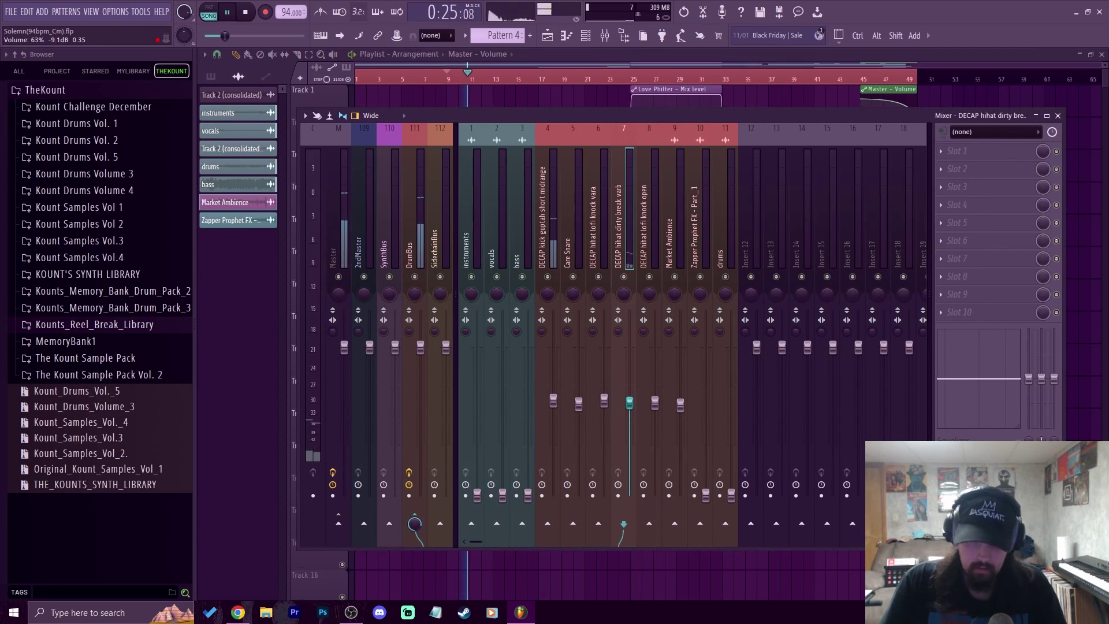
click(553, 400)
click(578, 401)
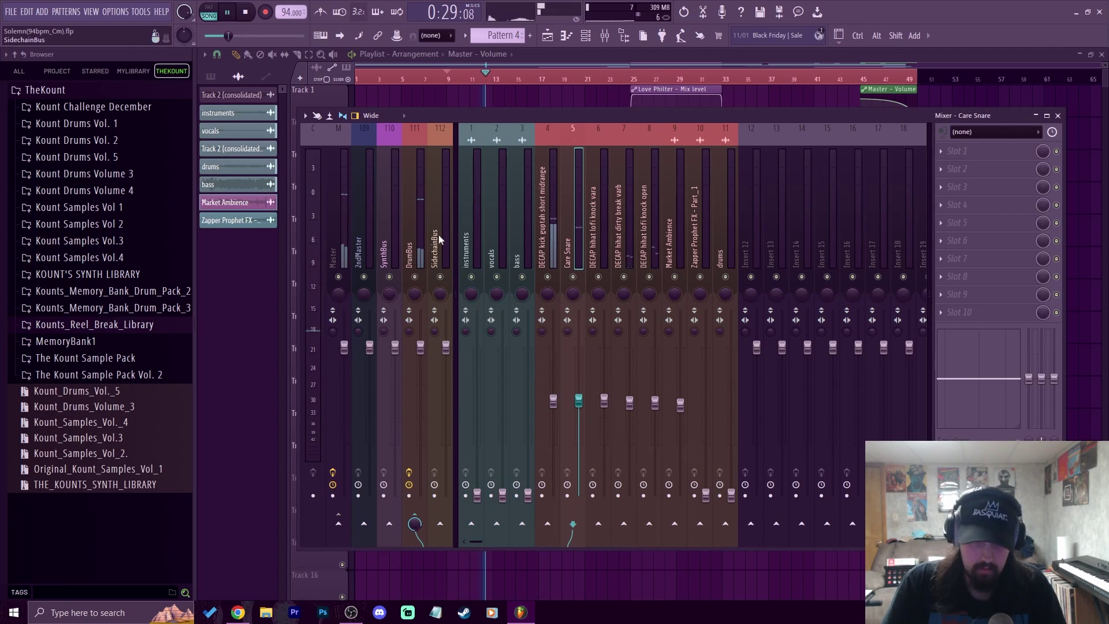
Step: Check the RC-20 Retro Color effect on the DrumBus insert and close it
click(419, 242)
click(970, 151)
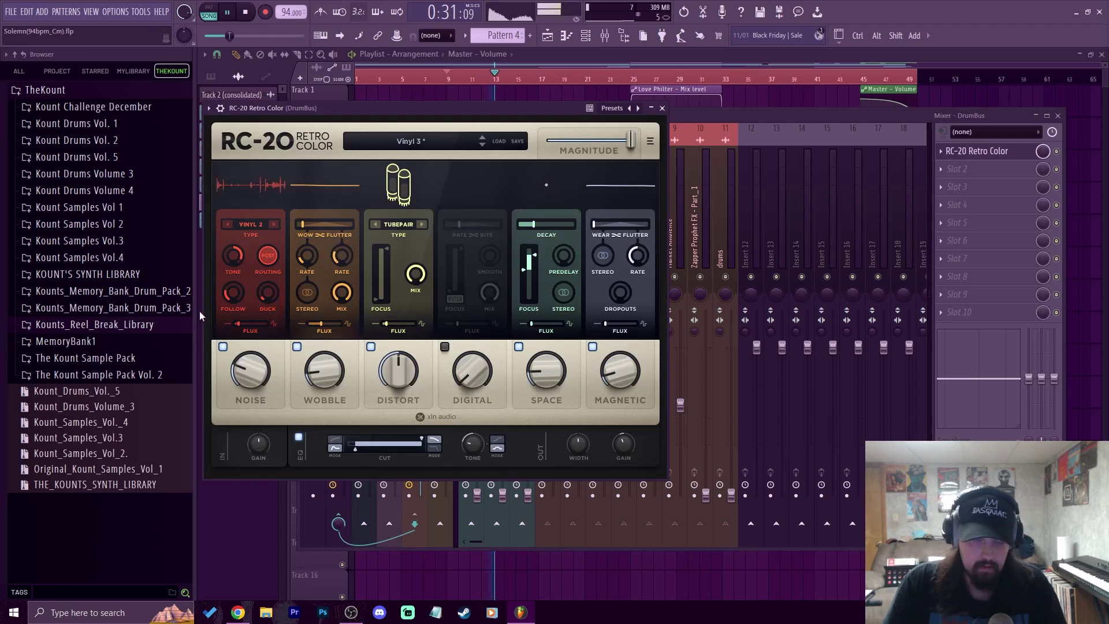
mouse_move(251, 380)
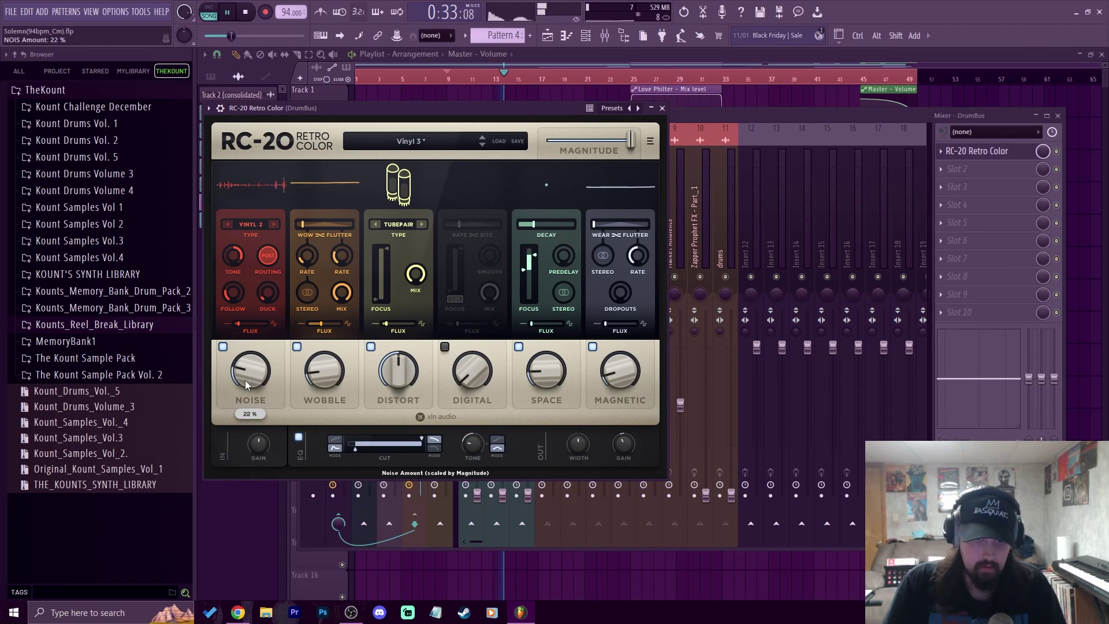
click(662, 108)
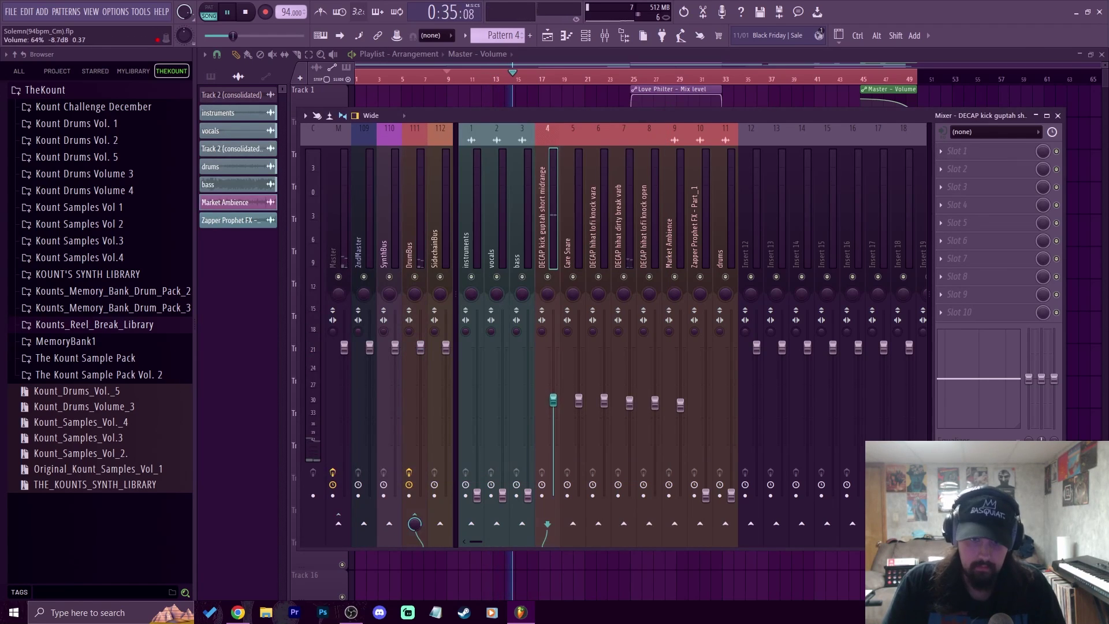
Step: Raise Zapper Prophet FX to about -12.5 dB and drums to about -9.2 dB
click(579, 400)
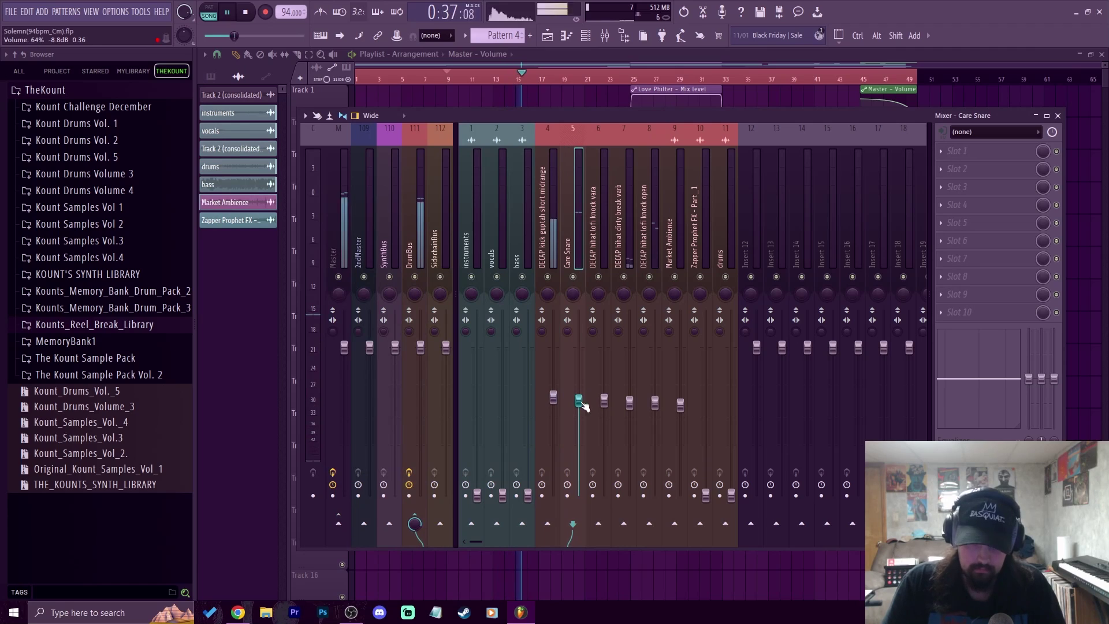
drag(706, 494, 705, 400)
drag(731, 495, 731, 401)
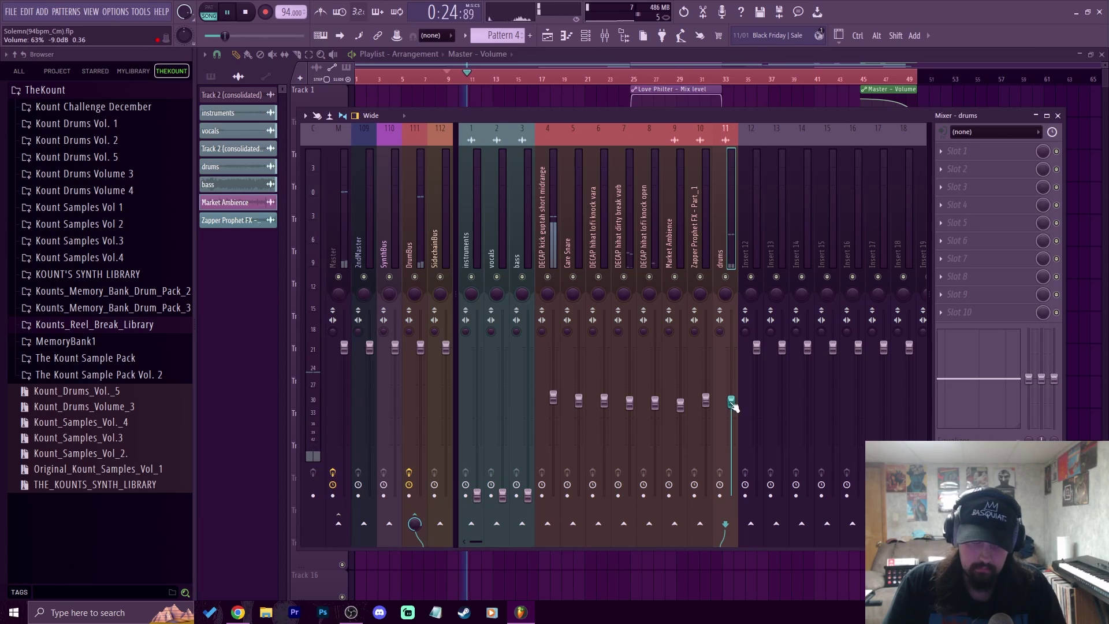
Step: From around bar 5, raise the bass fader to about -9 dB
click(396, 74)
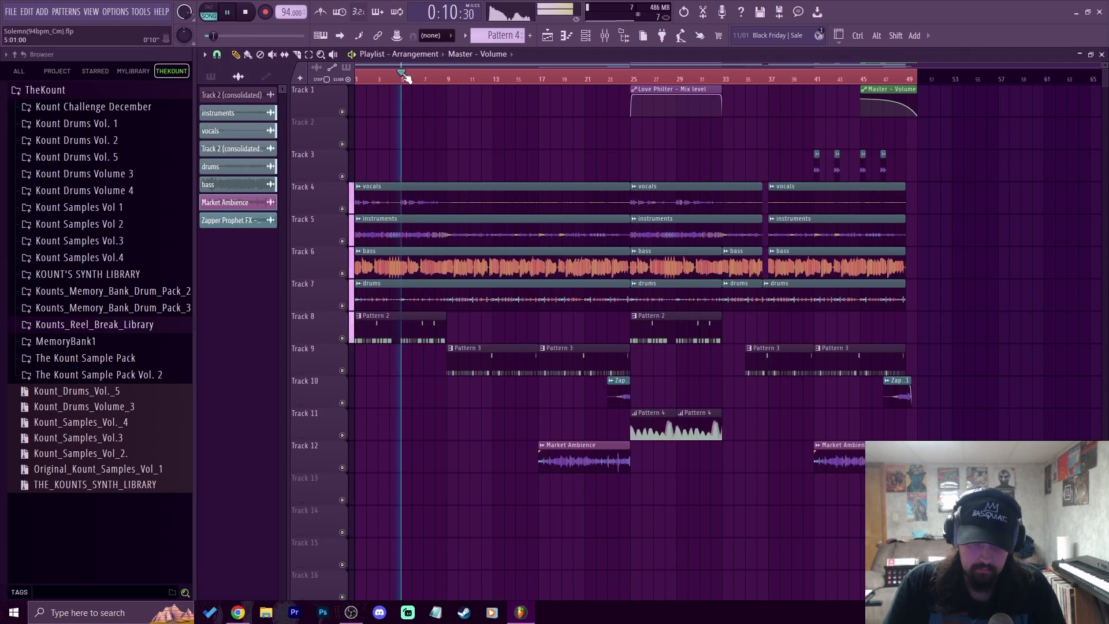
click(605, 35)
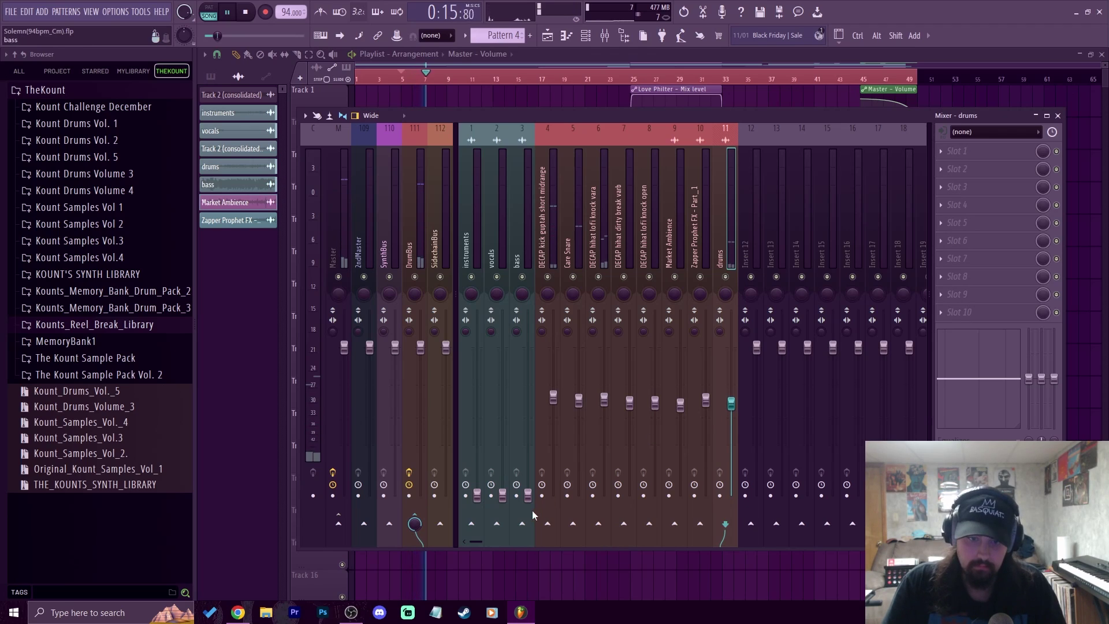
drag(528, 495, 553, 393)
key(Left)
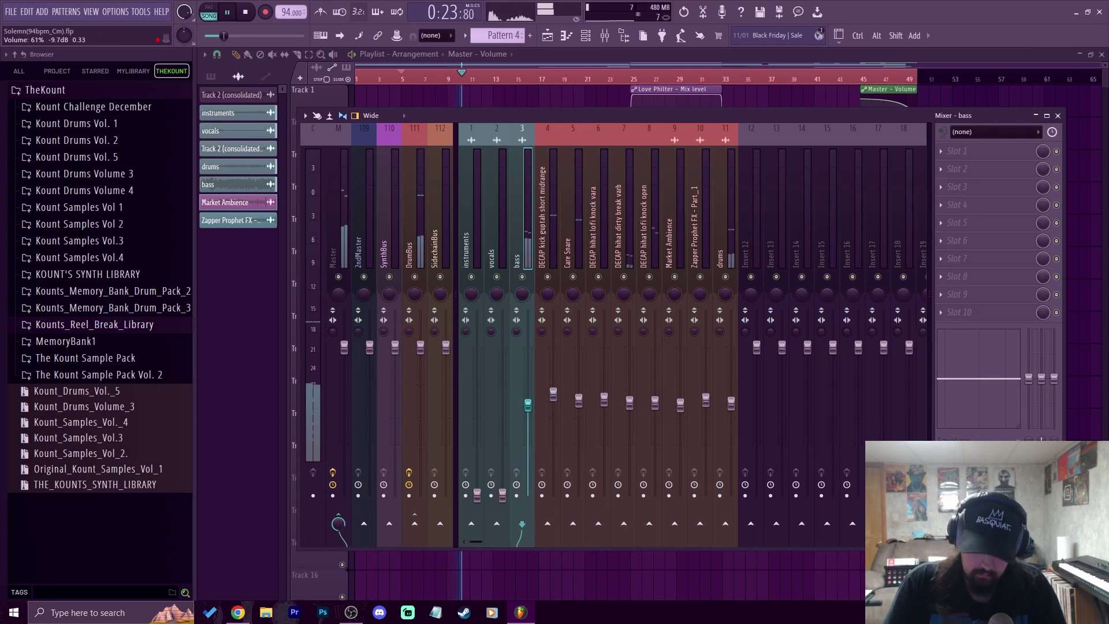
key(Right)
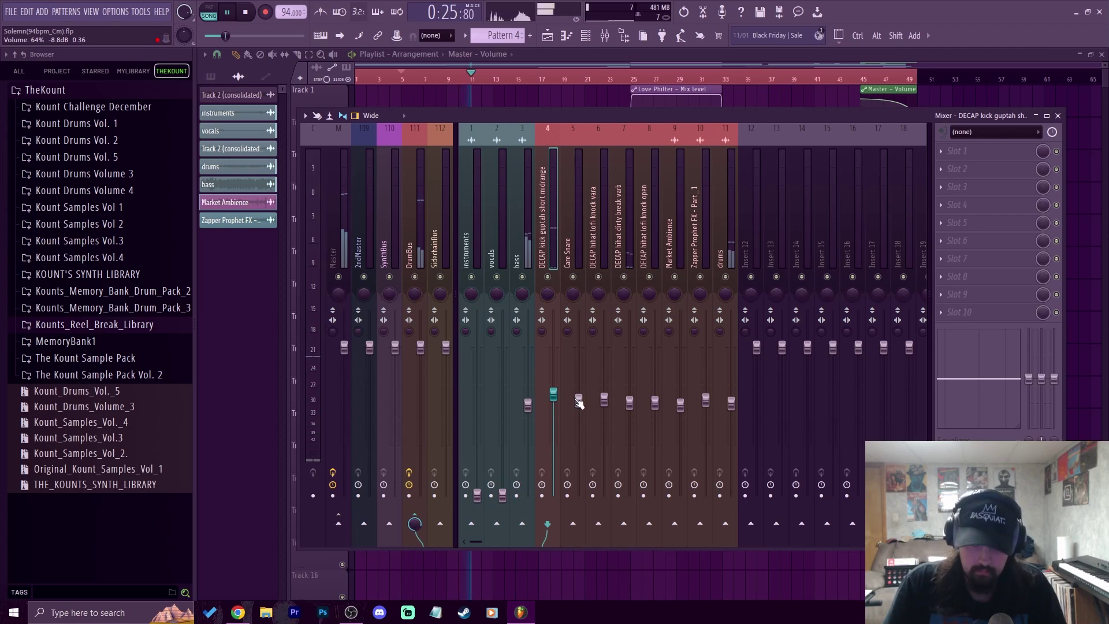
key(Right)
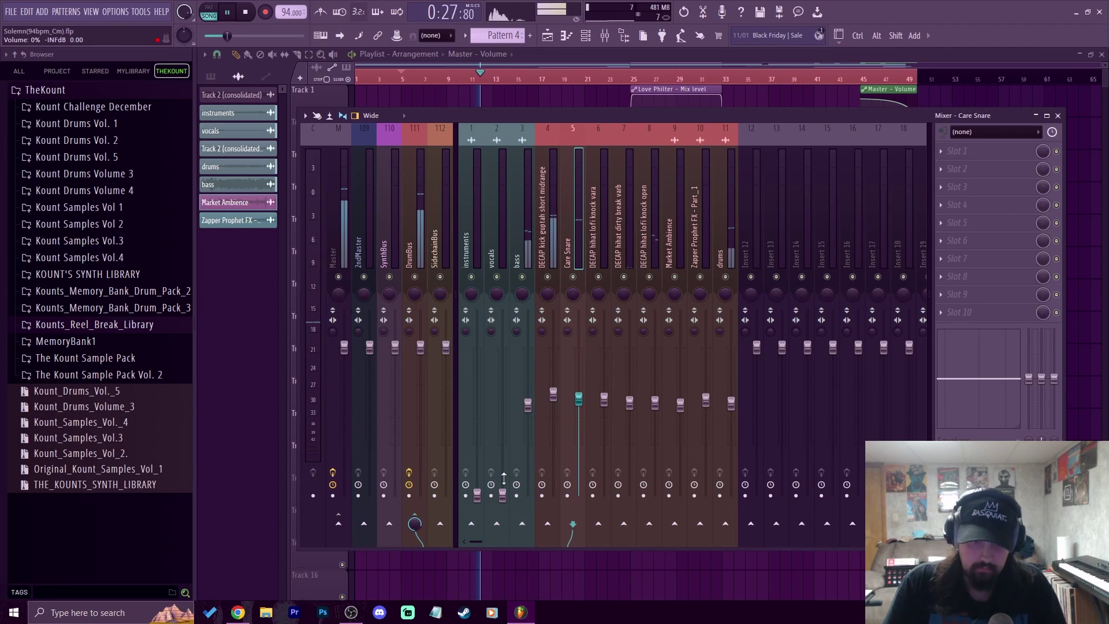
Step: Bring the instruments and vocals faders up from silence to about -9 dB and nudge the kick up
drag(477, 495, 477, 418)
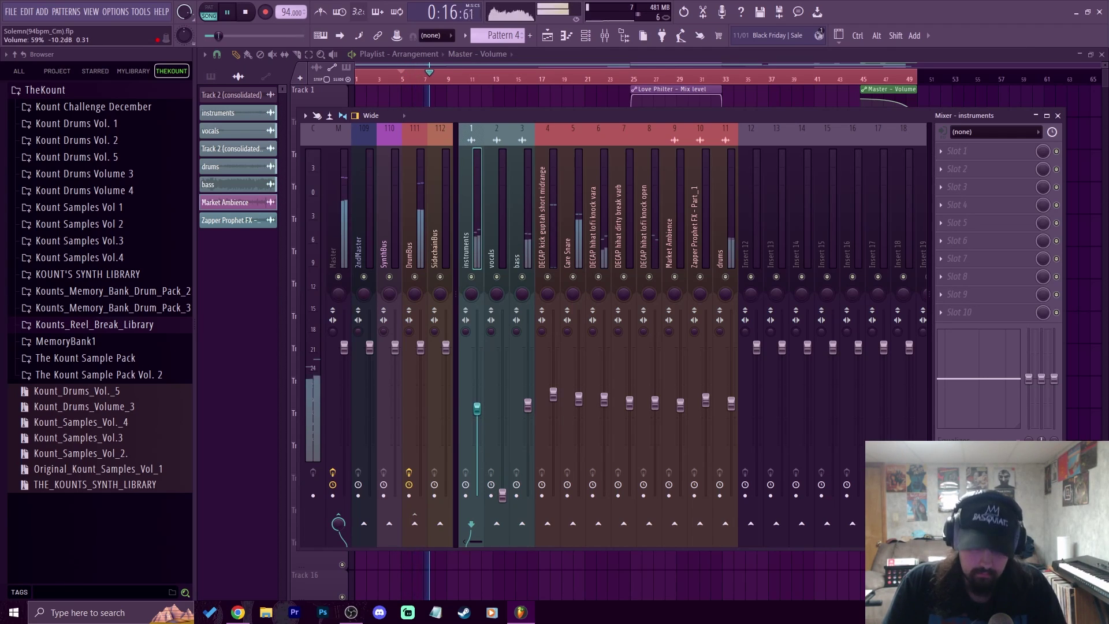
drag(502, 494, 477, 404)
key(space)
key(space)
drag(553, 394, 527, 403)
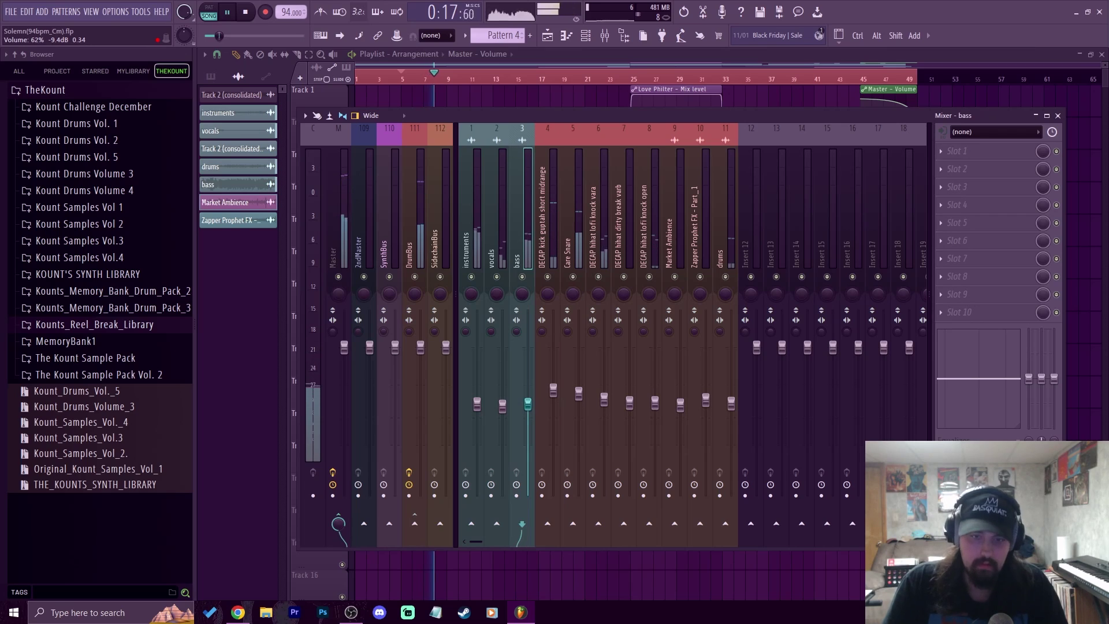
Step: Nudge the hi-hat up slightly and set the DECAP kick to about -6.6 dB
click(502, 406)
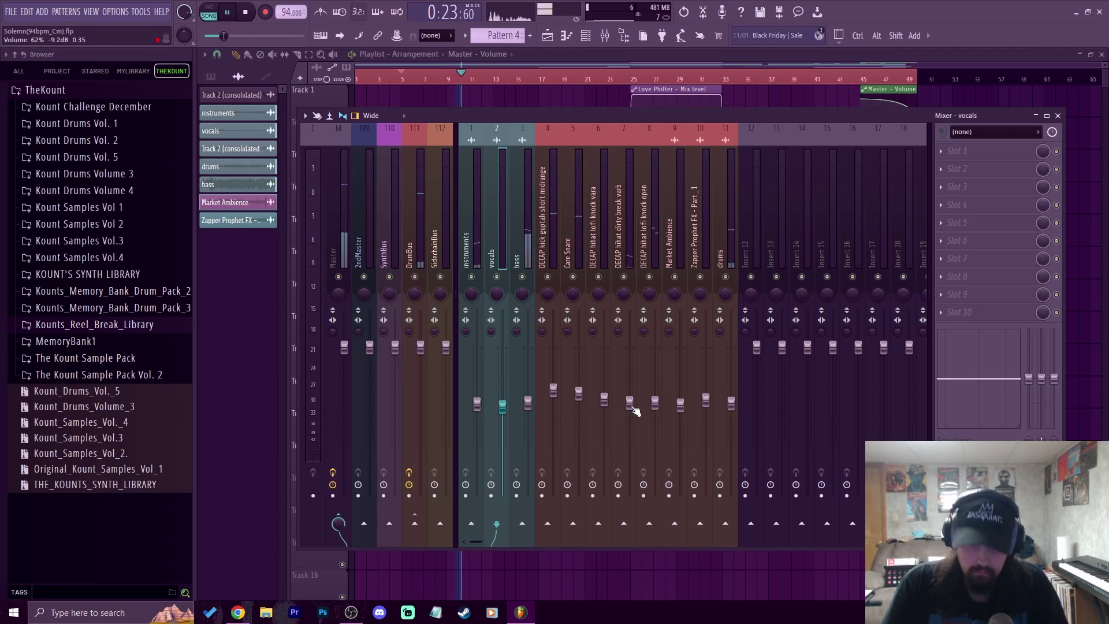
drag(629, 402, 630, 399)
click(730, 398)
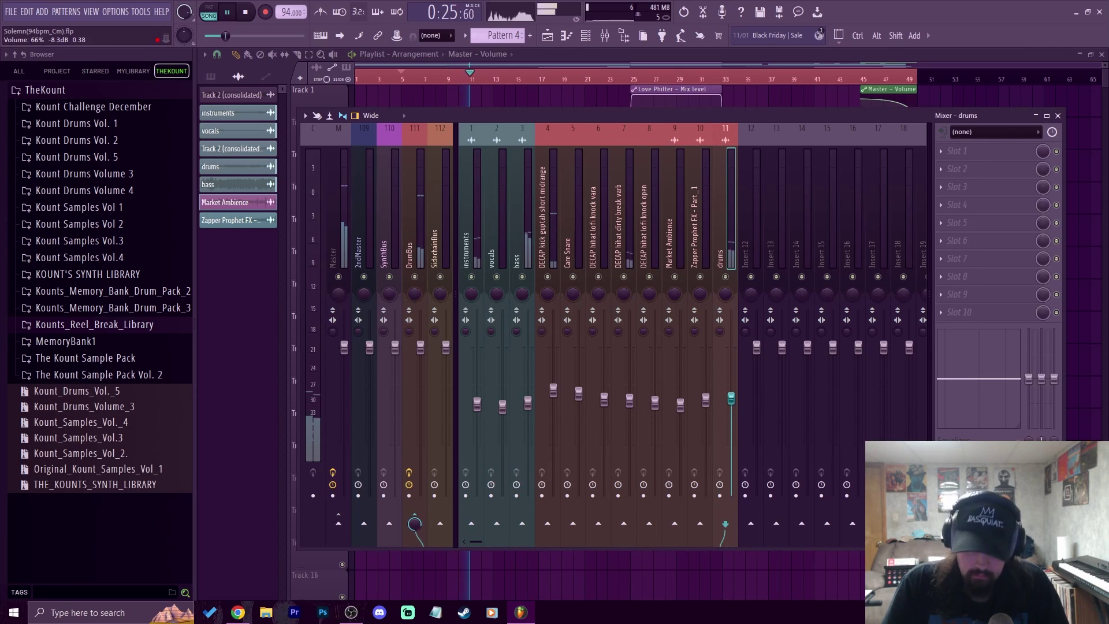
click(578, 393)
drag(553, 390, 556, 392)
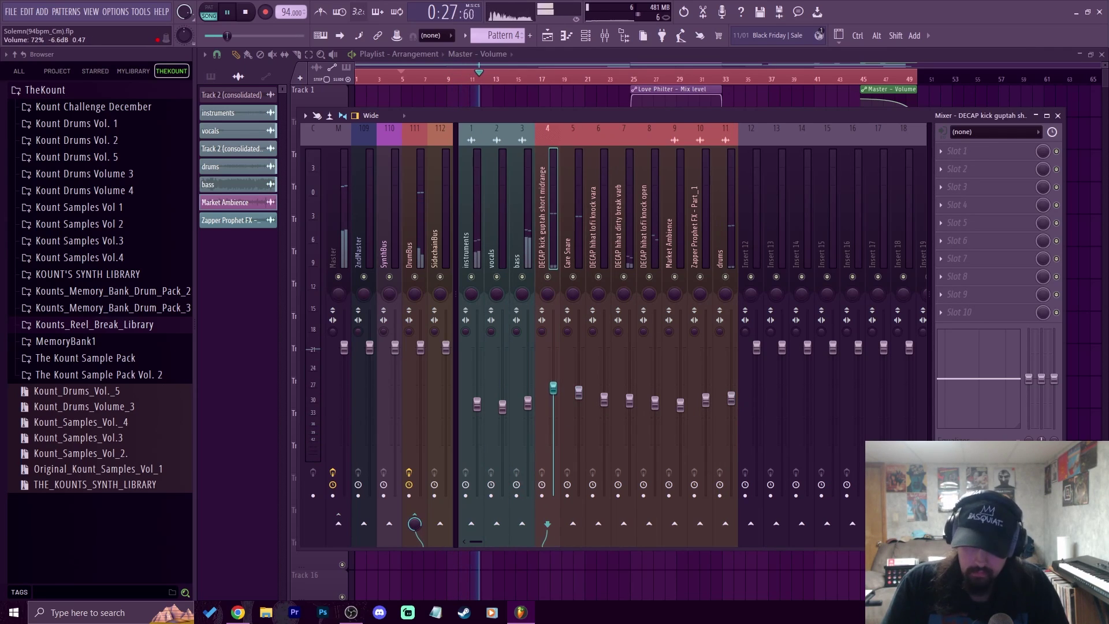
Step: Review the DrumBus RC-20 Retro Color settings, then close the plugin
click(411, 219)
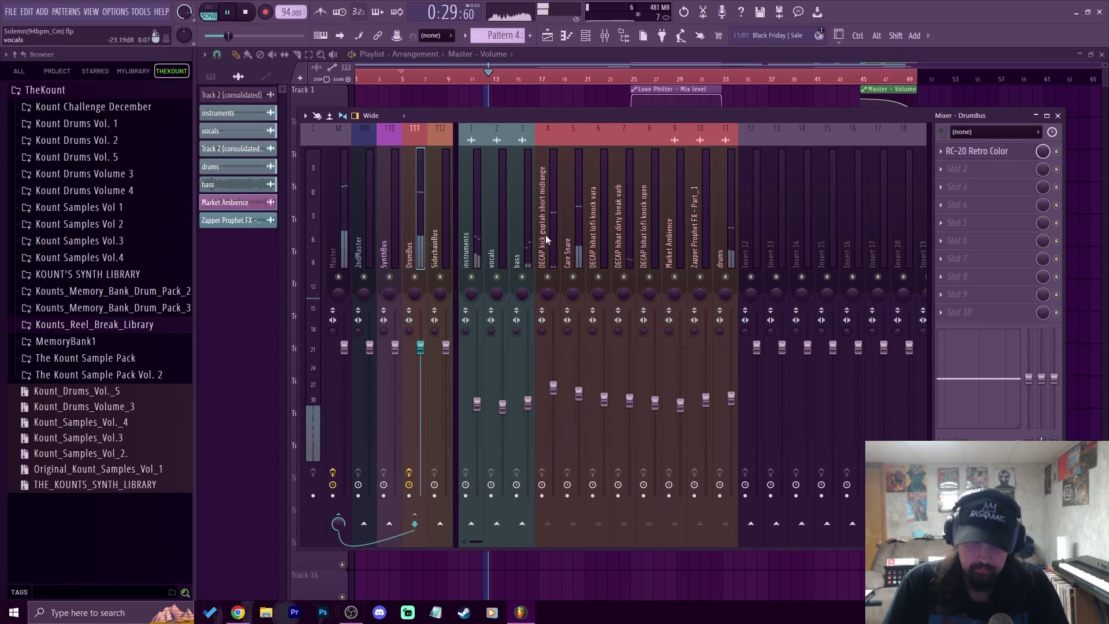
click(999, 151)
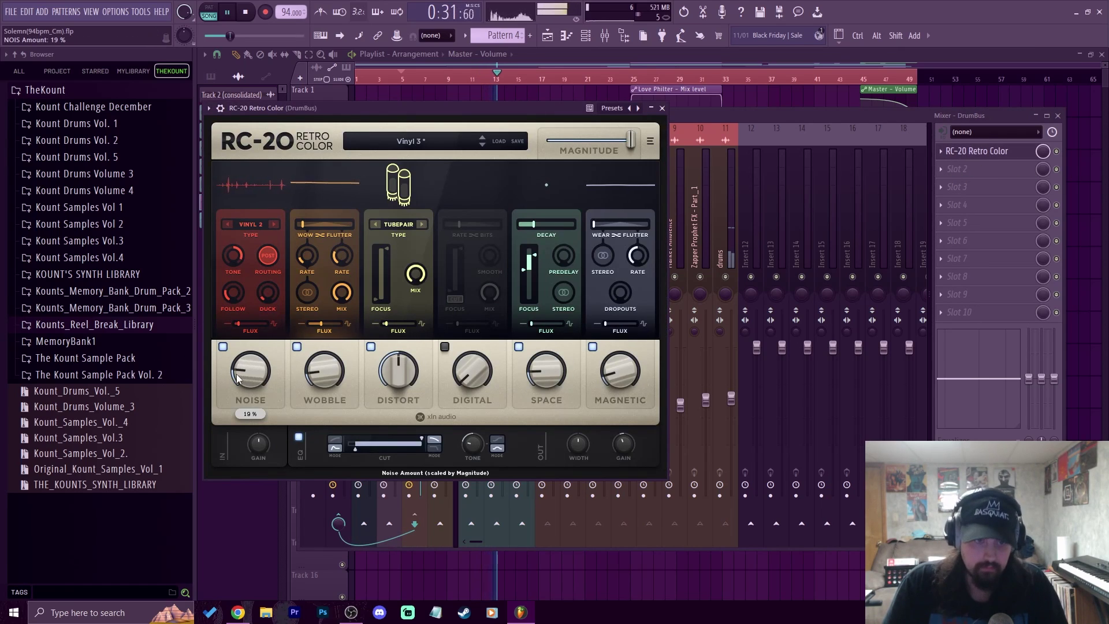
click(662, 108)
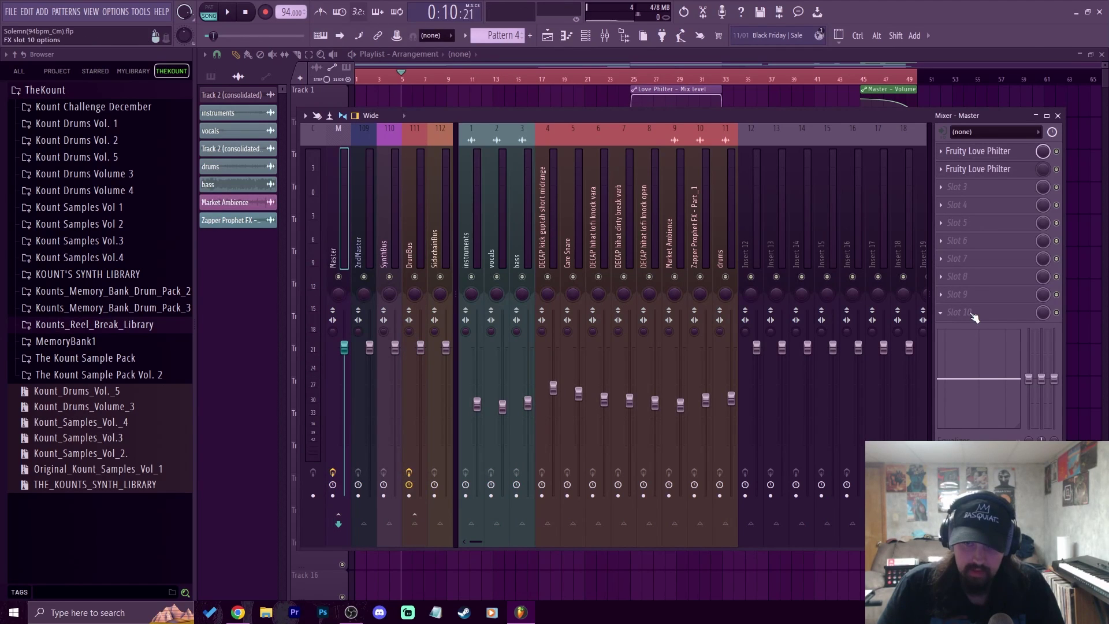
Step: Insert Maximus into the Master's empty Slot 10 and show its preset list
click(958, 314)
click(452, 380)
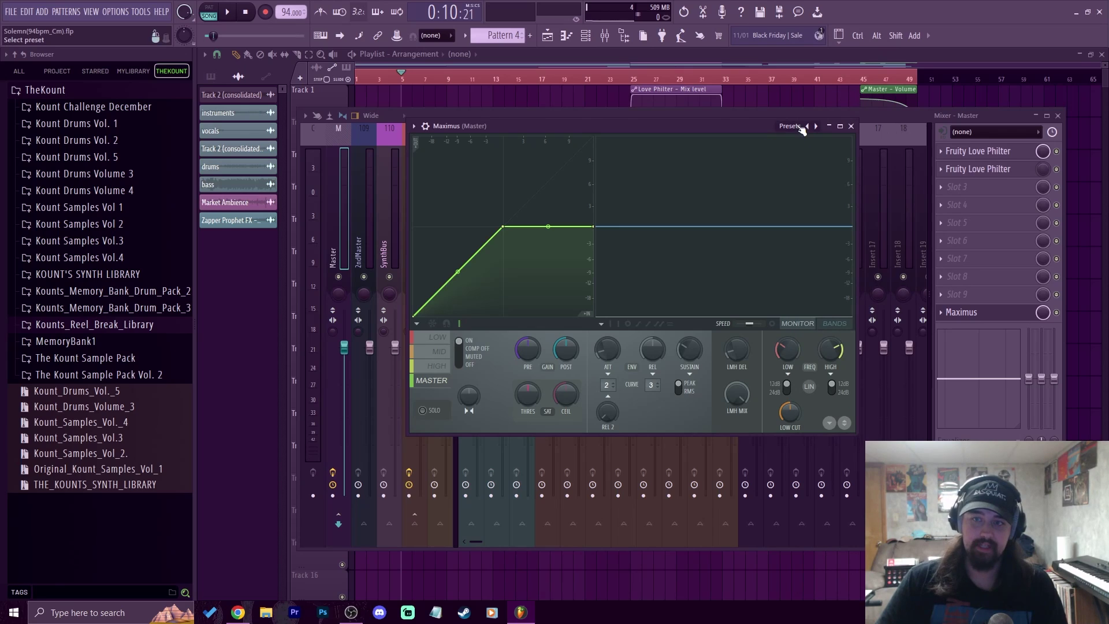
click(790, 126)
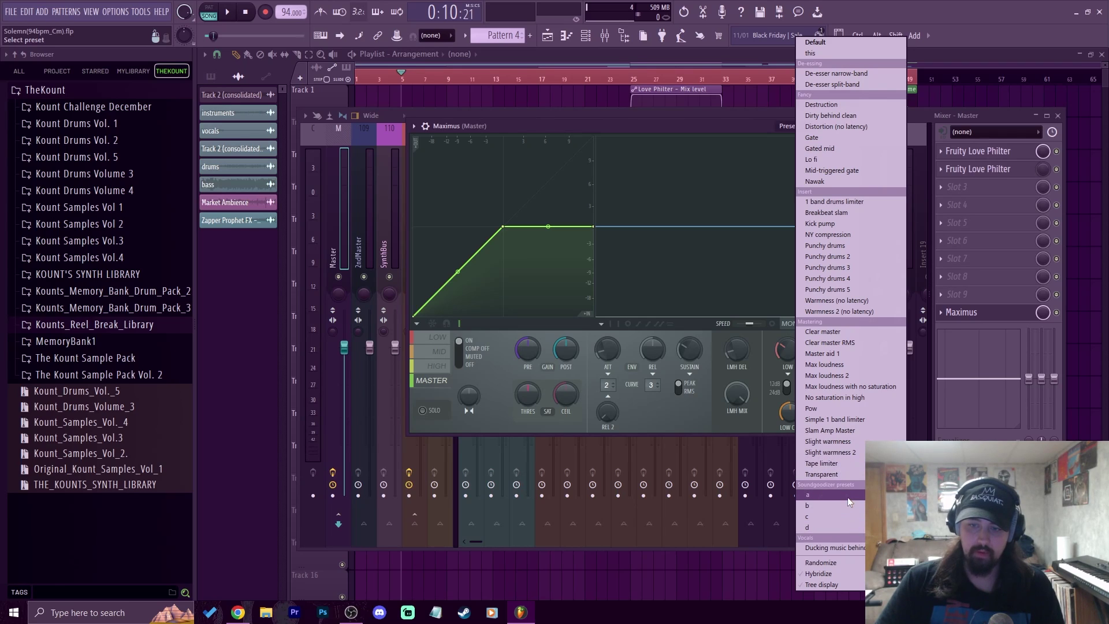
Step: Load the 'Clear master RMS' preset in Maximus and switch to its BANDS display
click(840, 344)
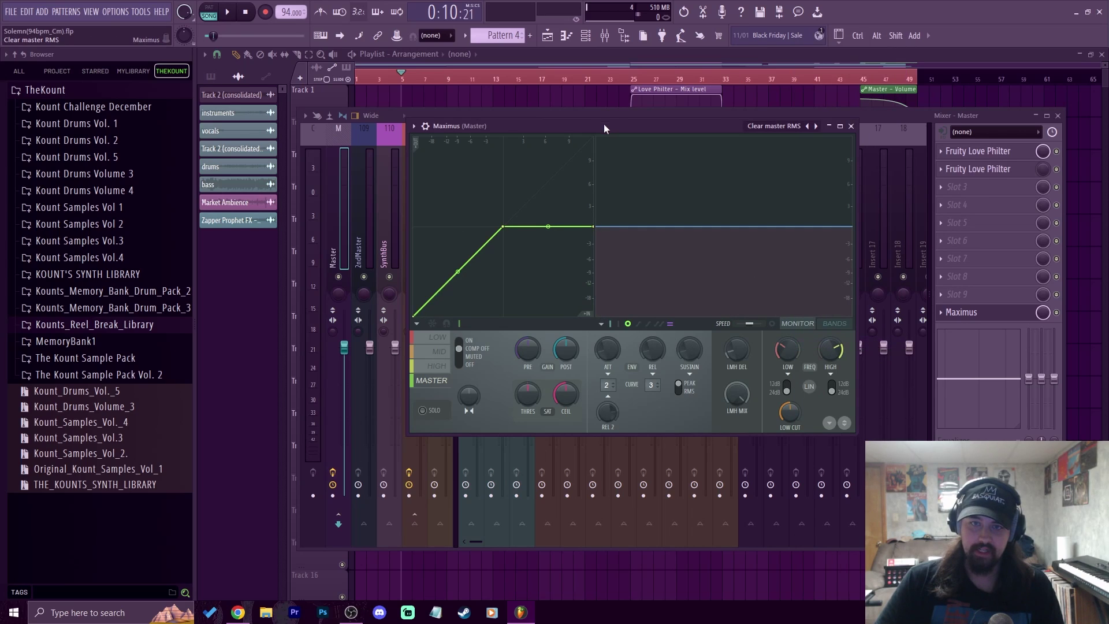
drag(605, 128, 589, 106)
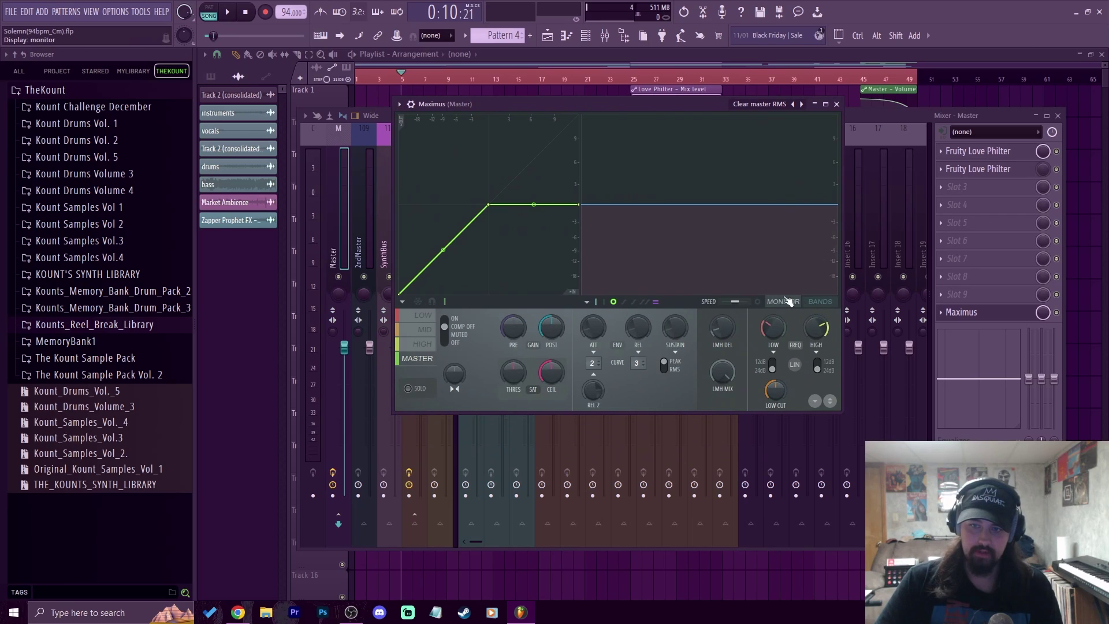
click(821, 302)
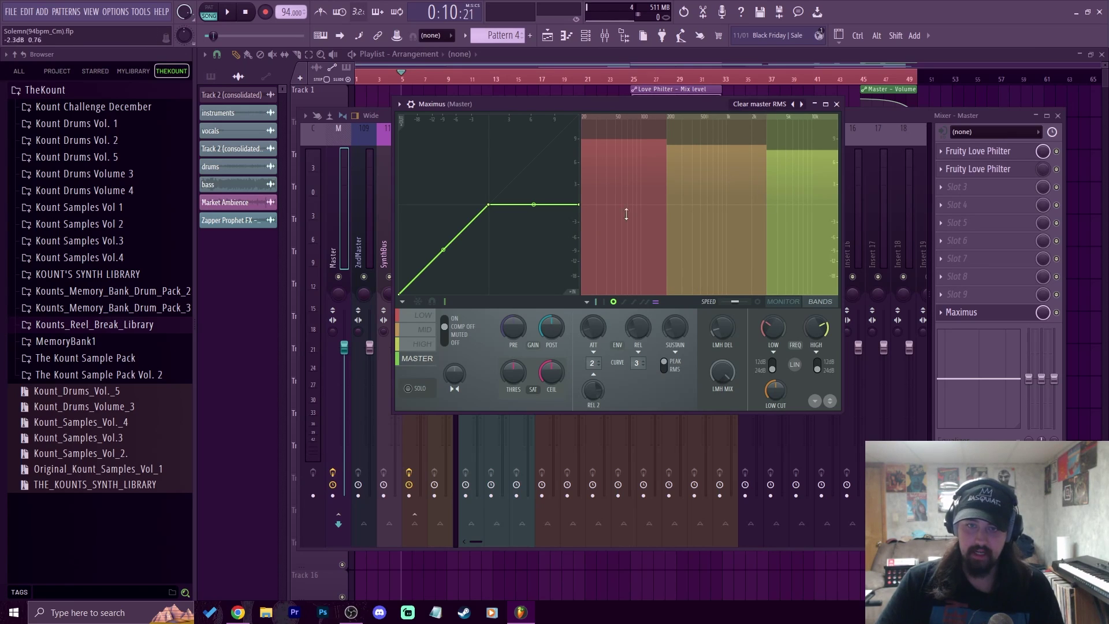
Step: Audition the beat through Maximus with a couple of play/stop passes
click(227, 13)
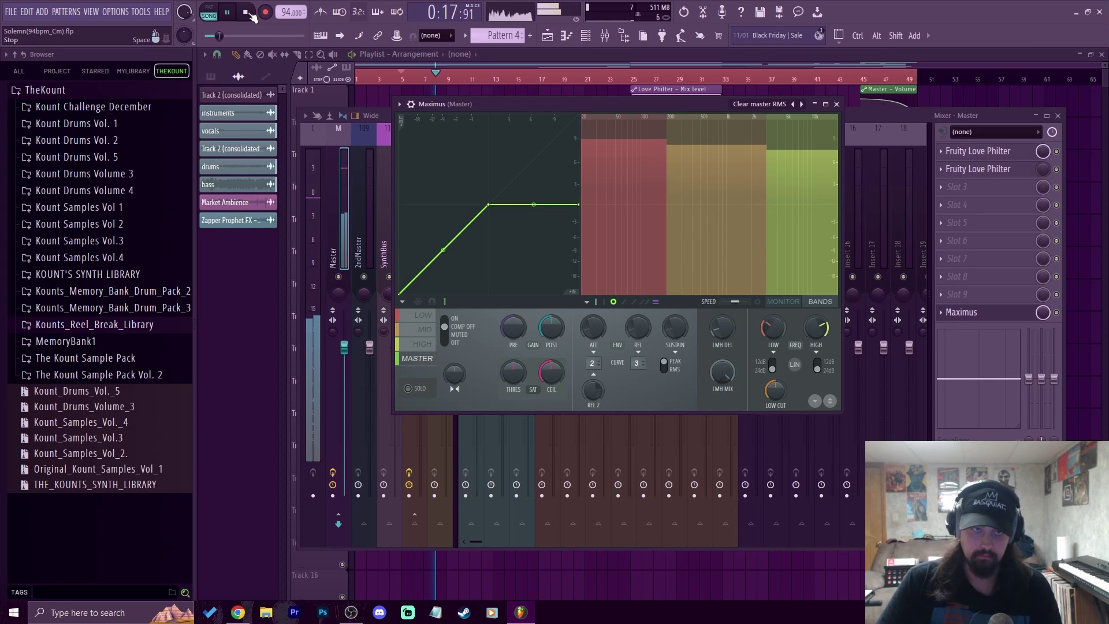
click(897, 114)
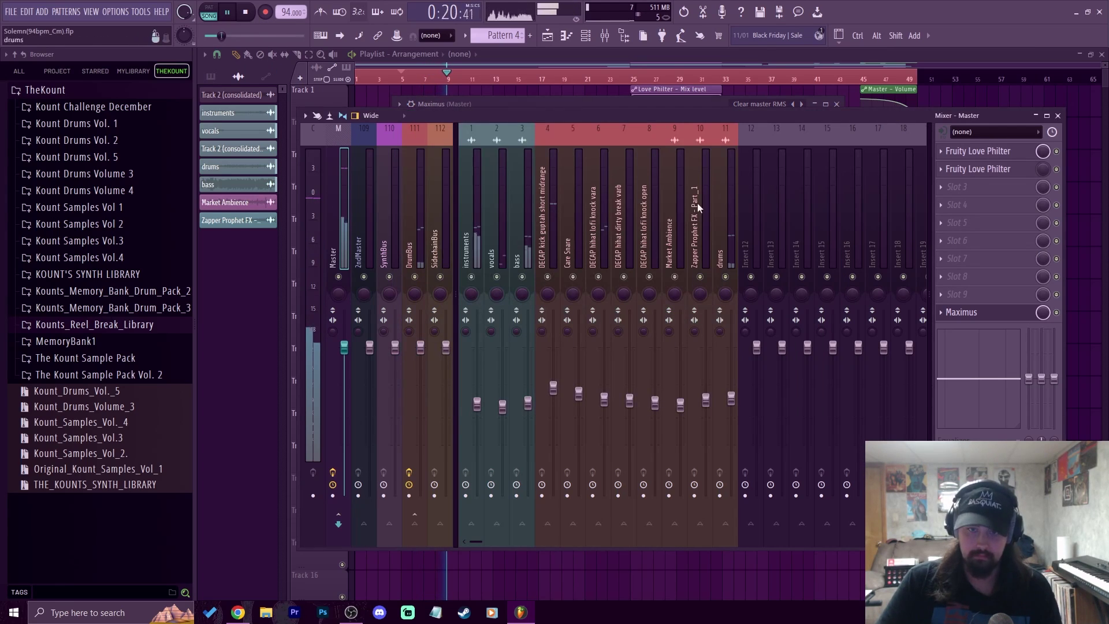
click(246, 13)
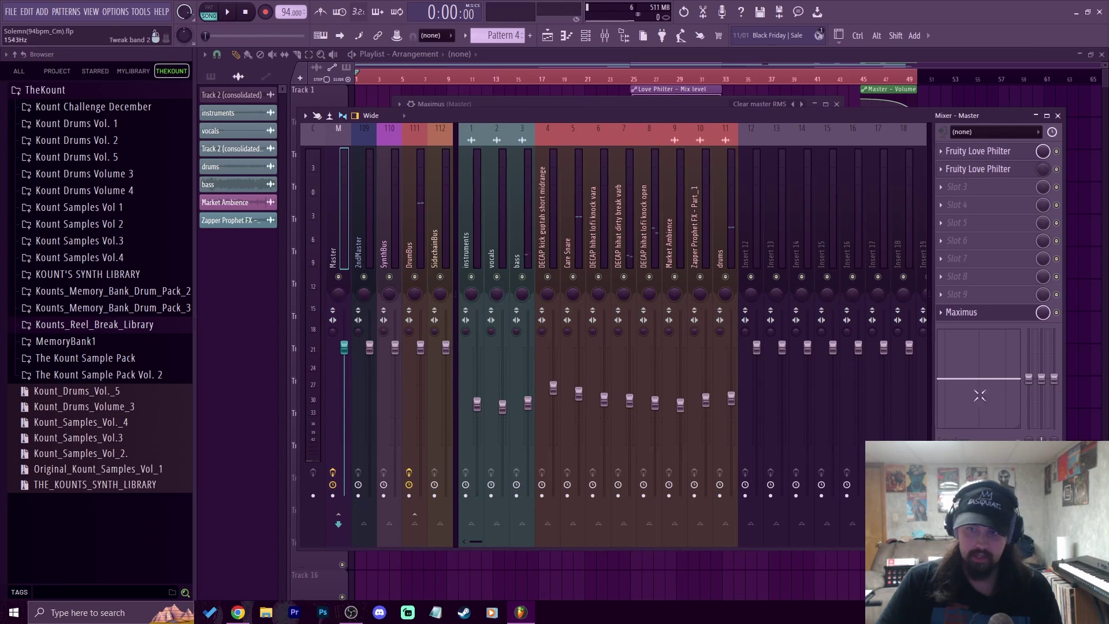
click(970, 312)
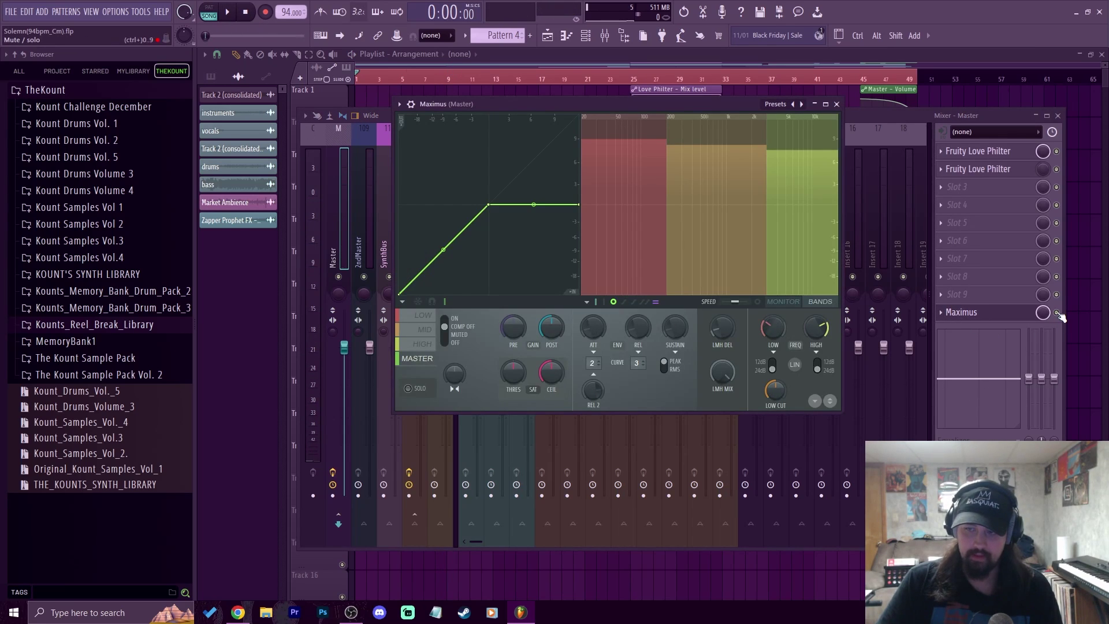
click(1060, 316)
key(space)
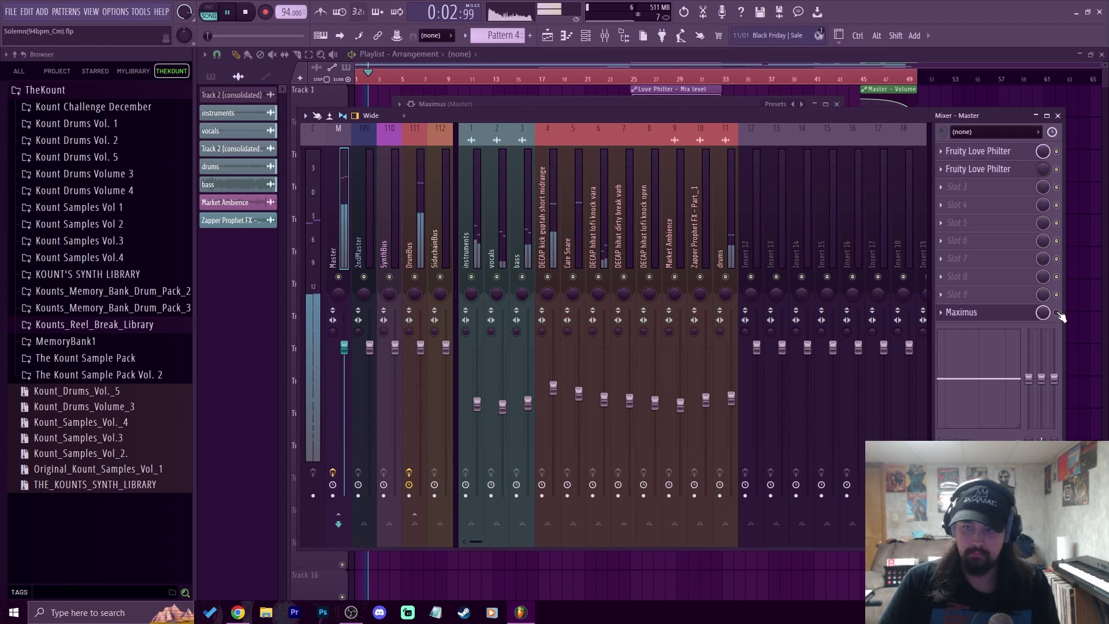
key(space)
click(1005, 317)
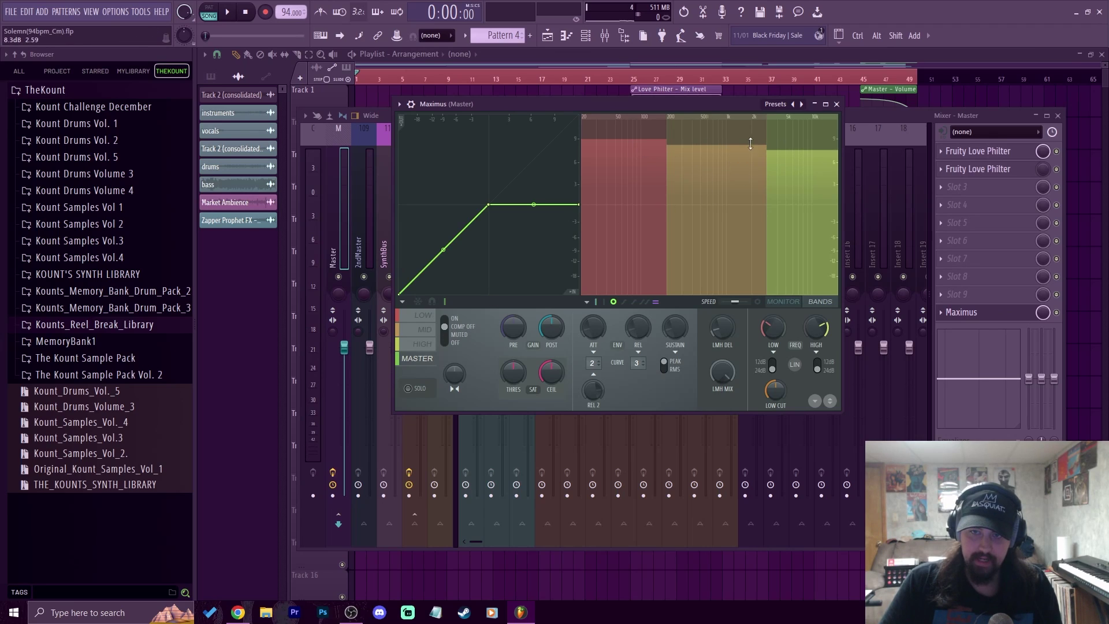
Step: Adjust the Maximus low band level, settling its pre gain around 6.8 dB
click(632, 141)
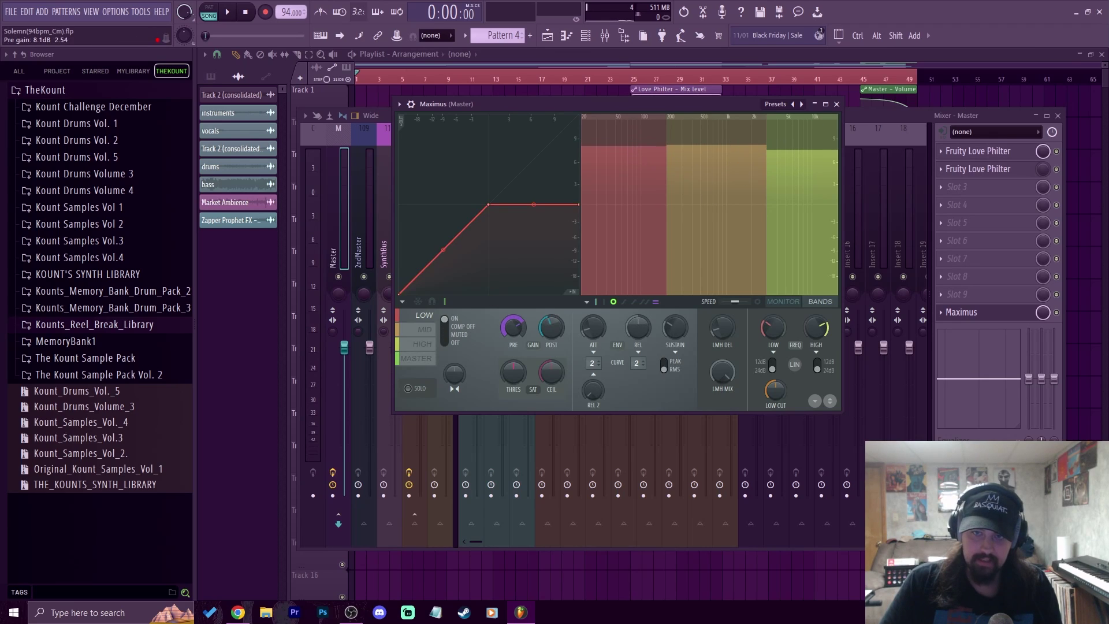
drag(642, 134, 642, 148)
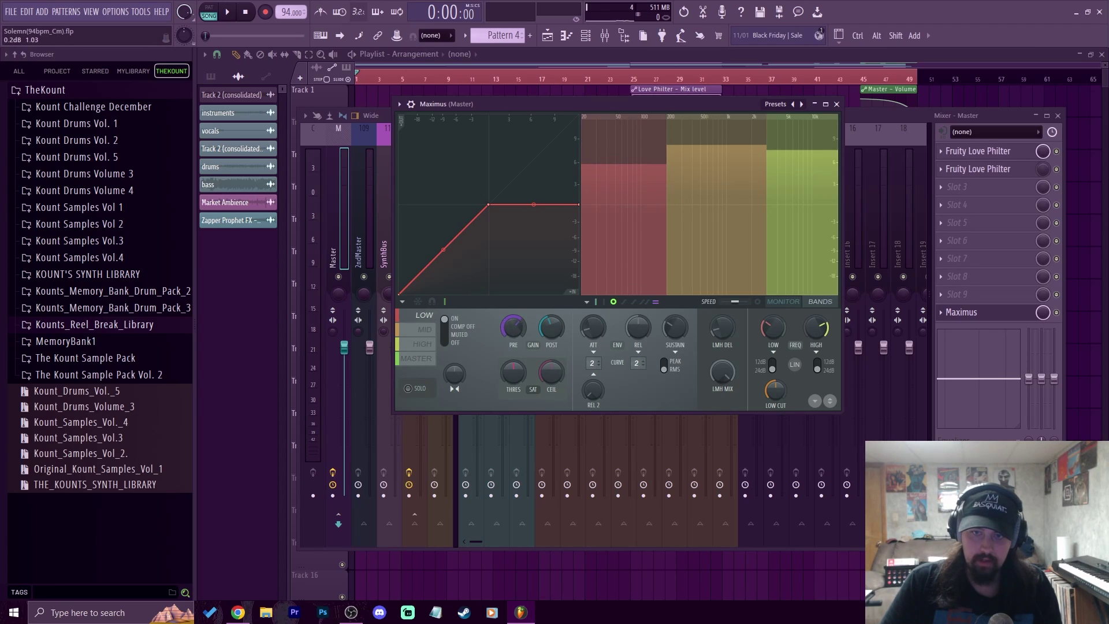
mouse_move(667, 231)
mouse_down()
mouse_move(699, 231)
mouse_move(659, 228)
mouse_up()
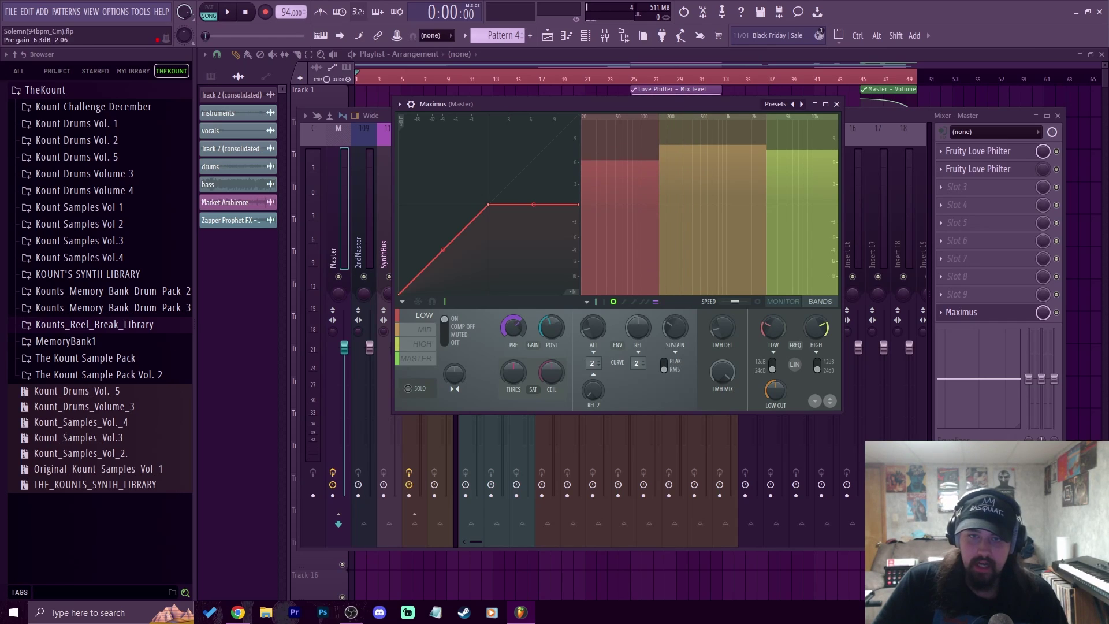
drag(635, 160, 635, 137)
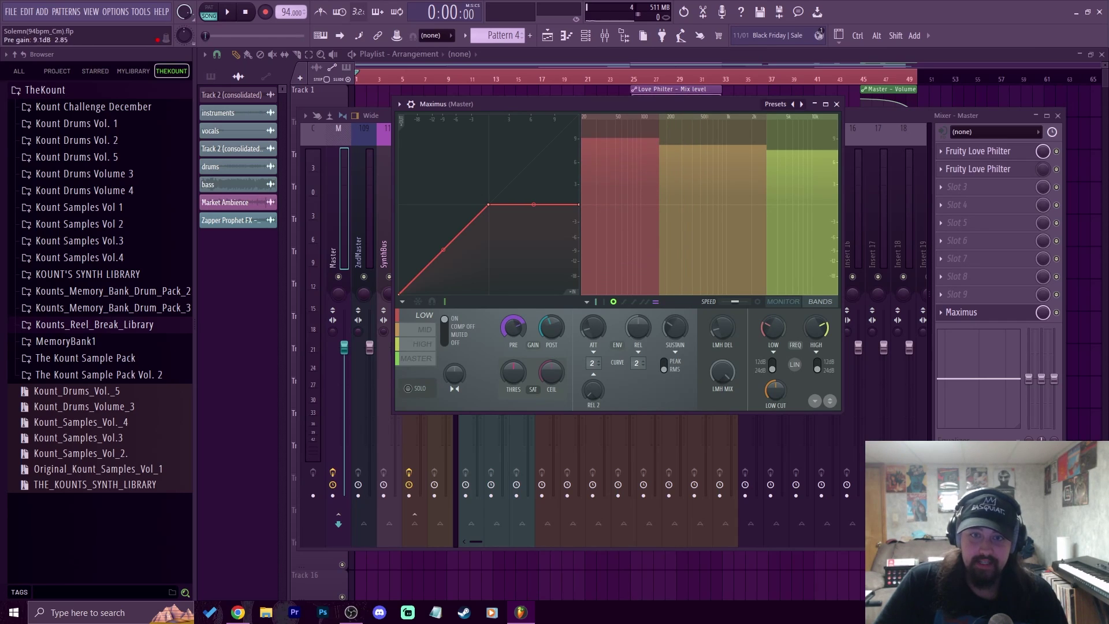
drag(635, 177, 635, 156)
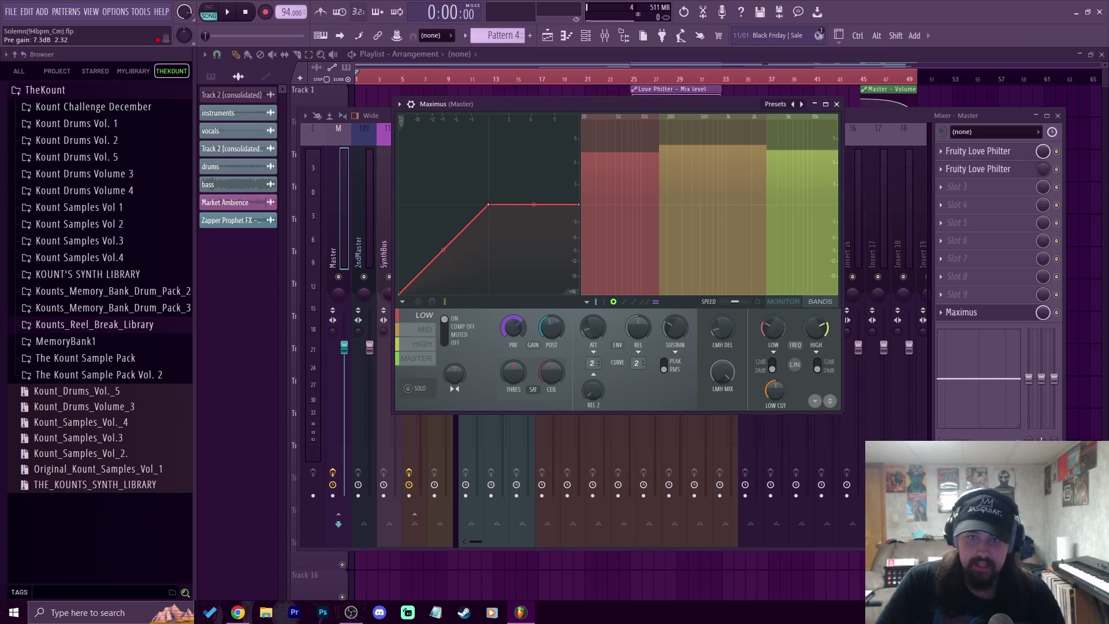
Step: Move the low band split to 160 Hz, lower the mid band slightly and raise the high band
mouse_move(655, 191)
mouse_down()
mouse_move(665, 181)
mouse_move(644, 179)
mouse_move(655, 177)
mouse_move(656, 212)
mouse_up()
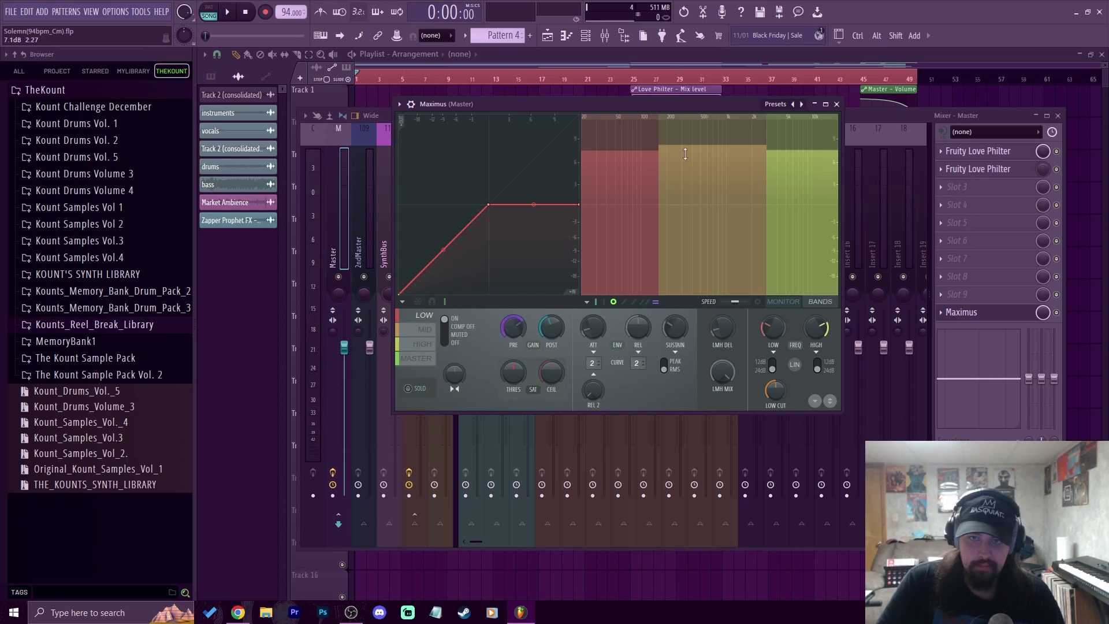
drag(685, 154, 685, 157)
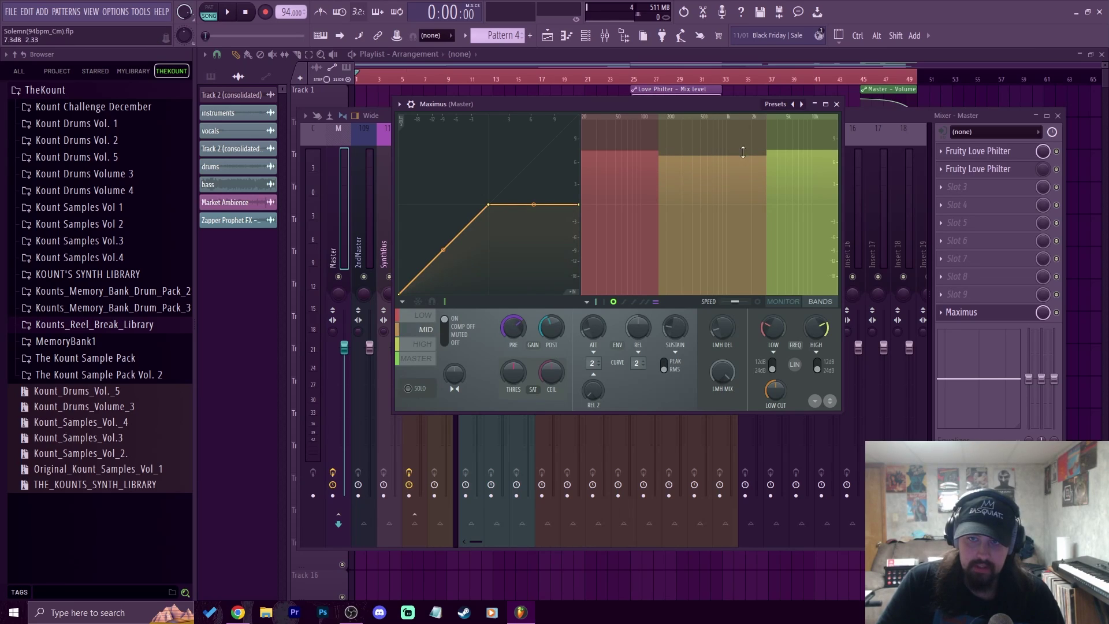
drag(787, 158, 787, 153)
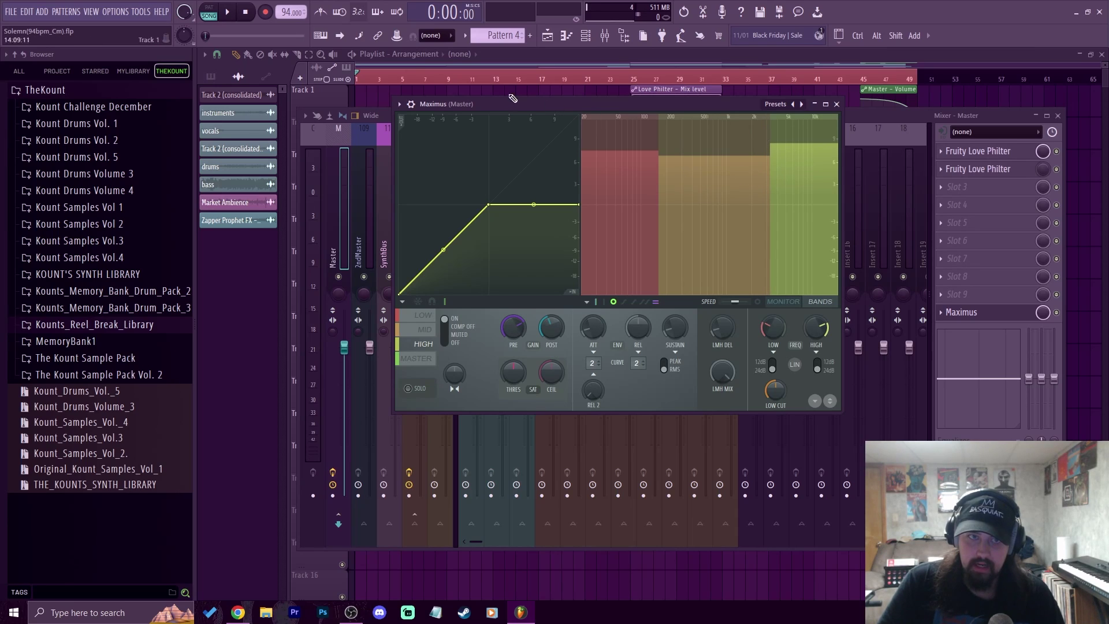
click(229, 16)
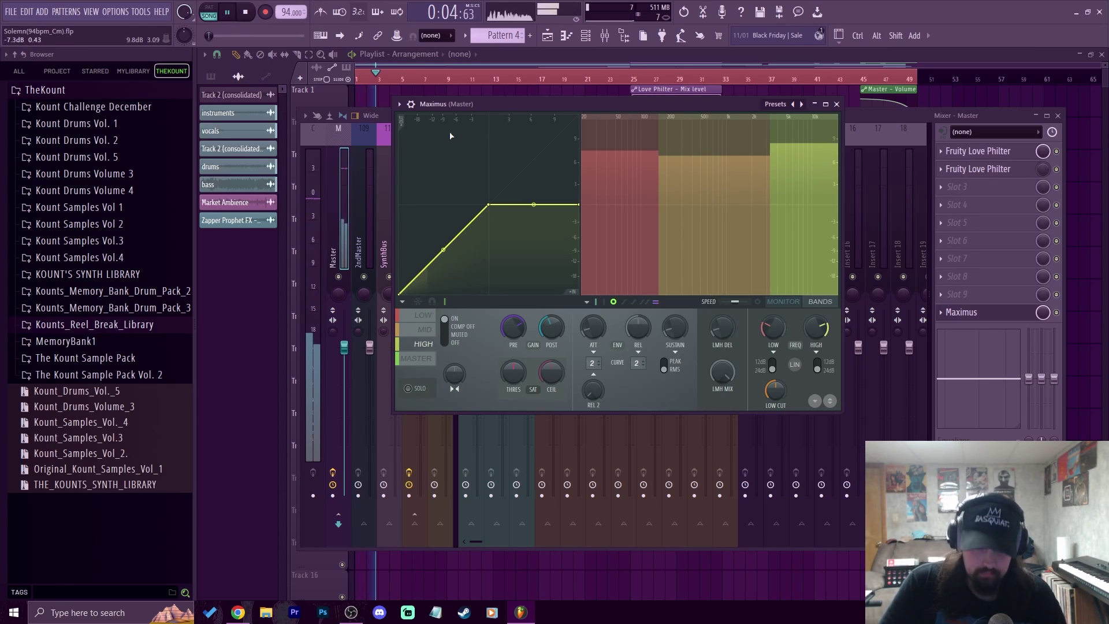
click(246, 13)
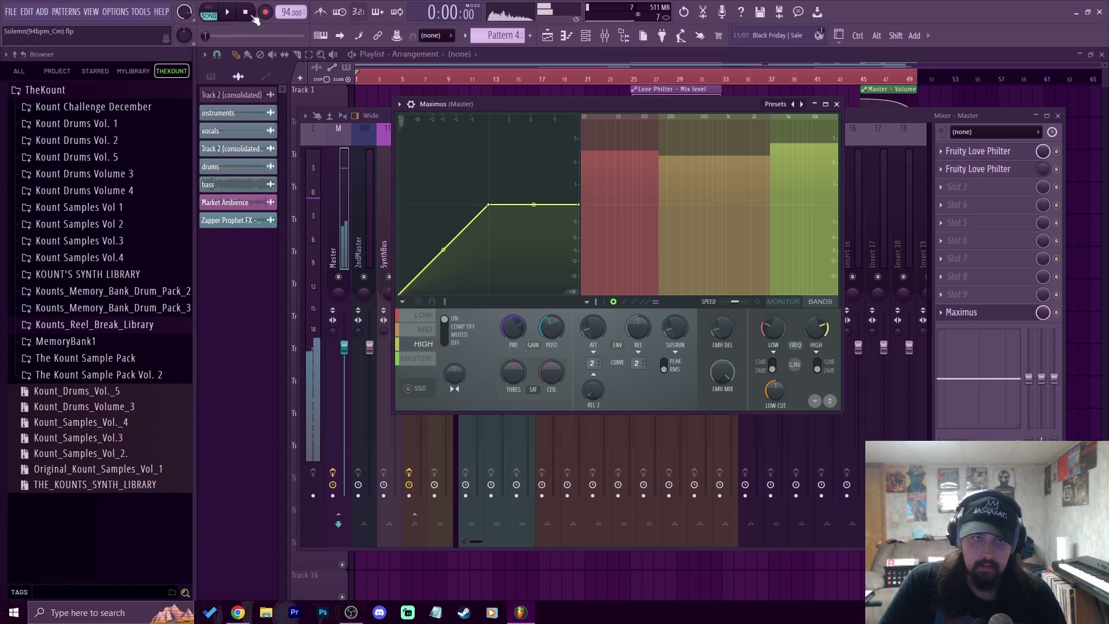
click(916, 113)
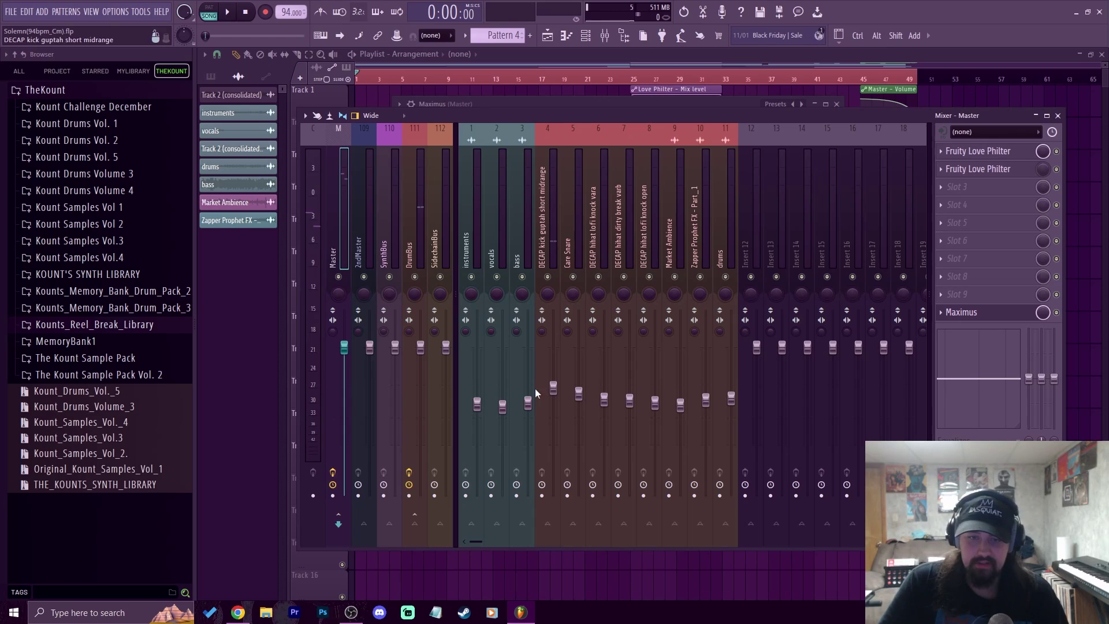
click(553, 387)
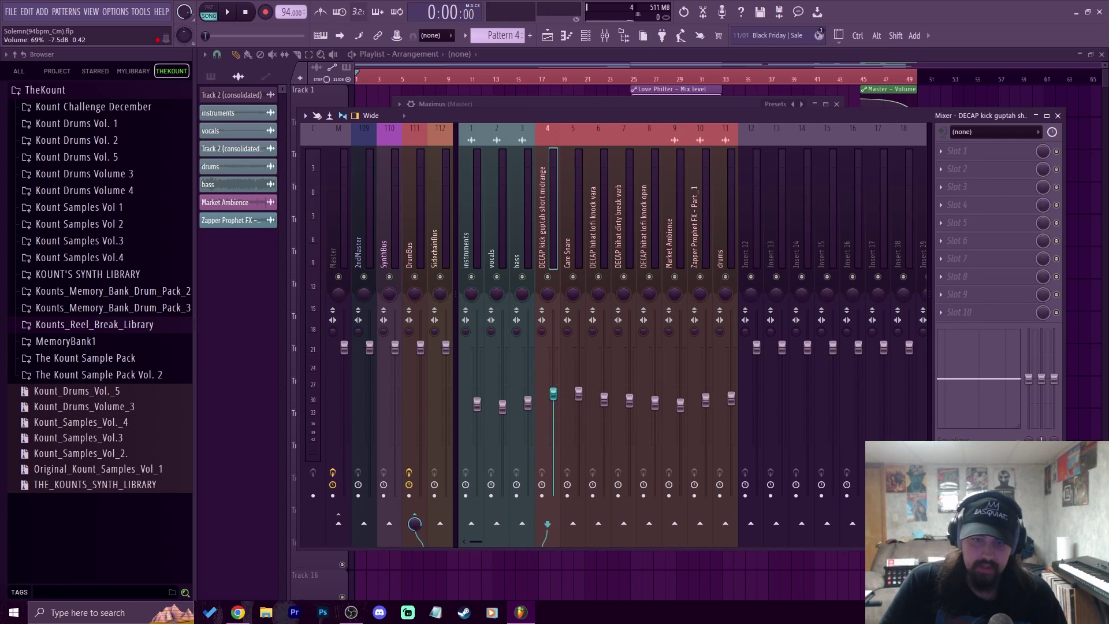
click(346, 239)
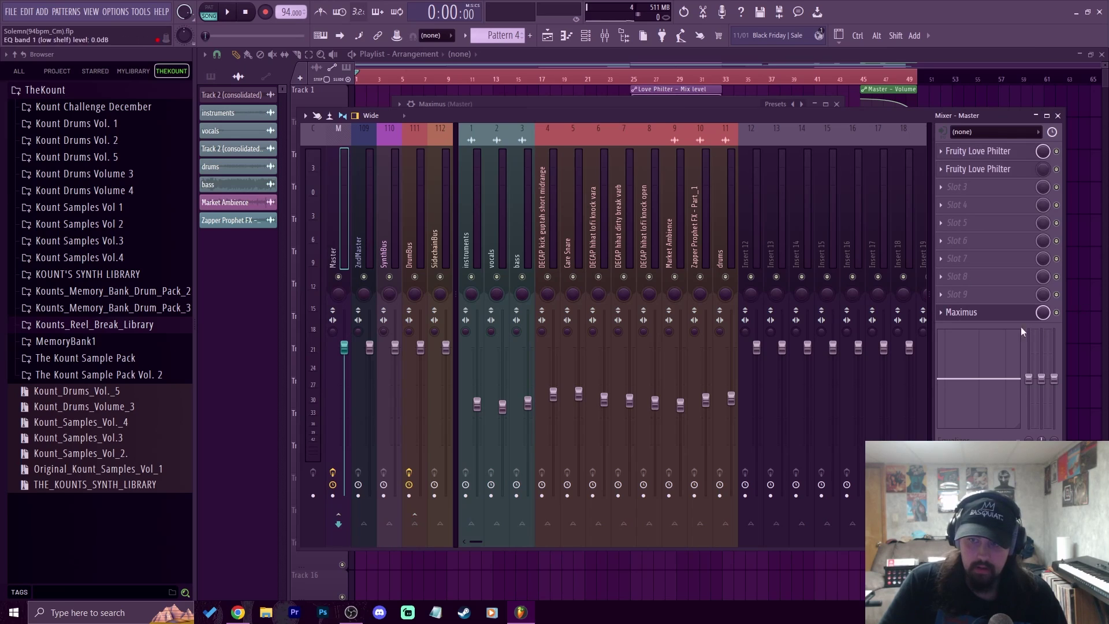
click(993, 313)
key(space)
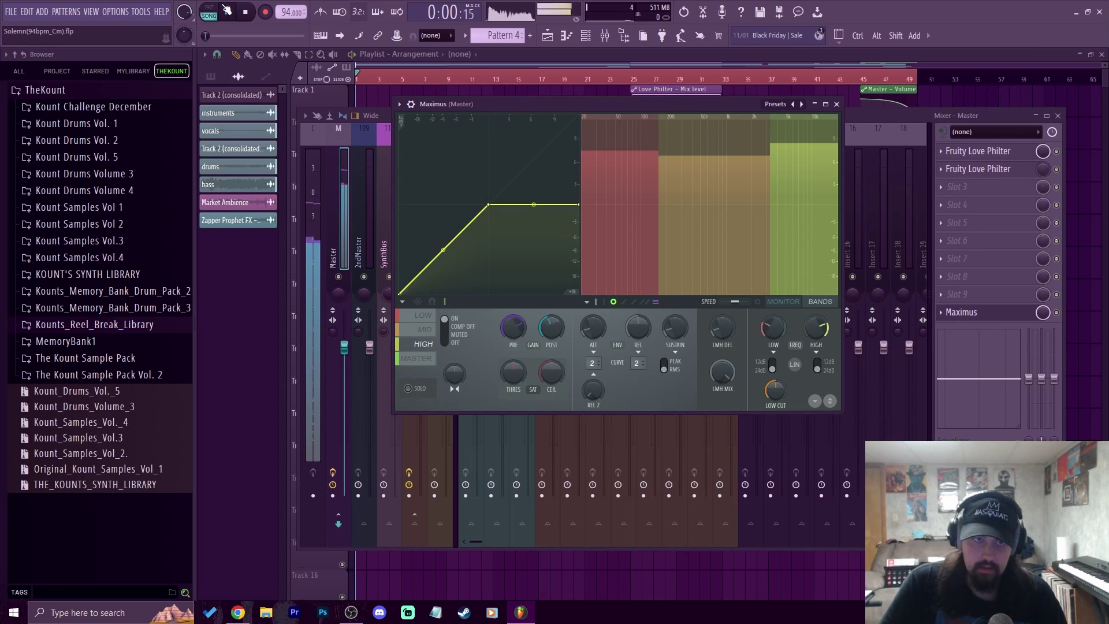
Step: Select the Maximus LOW band and try a bend between curve points 1 and 2 during playback
click(252, 19)
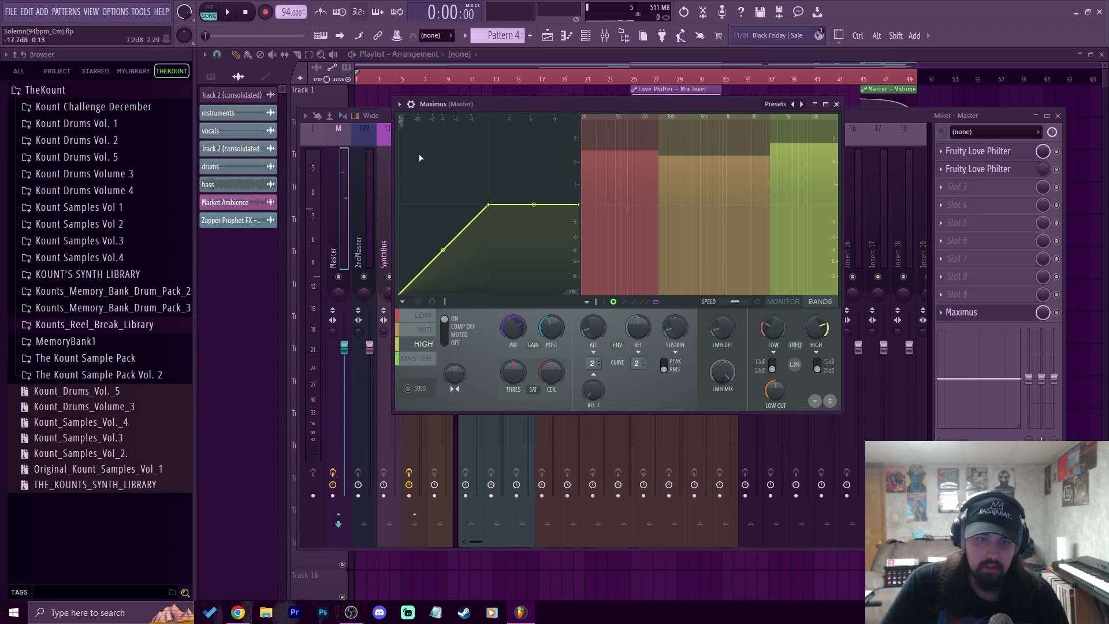
click(424, 316)
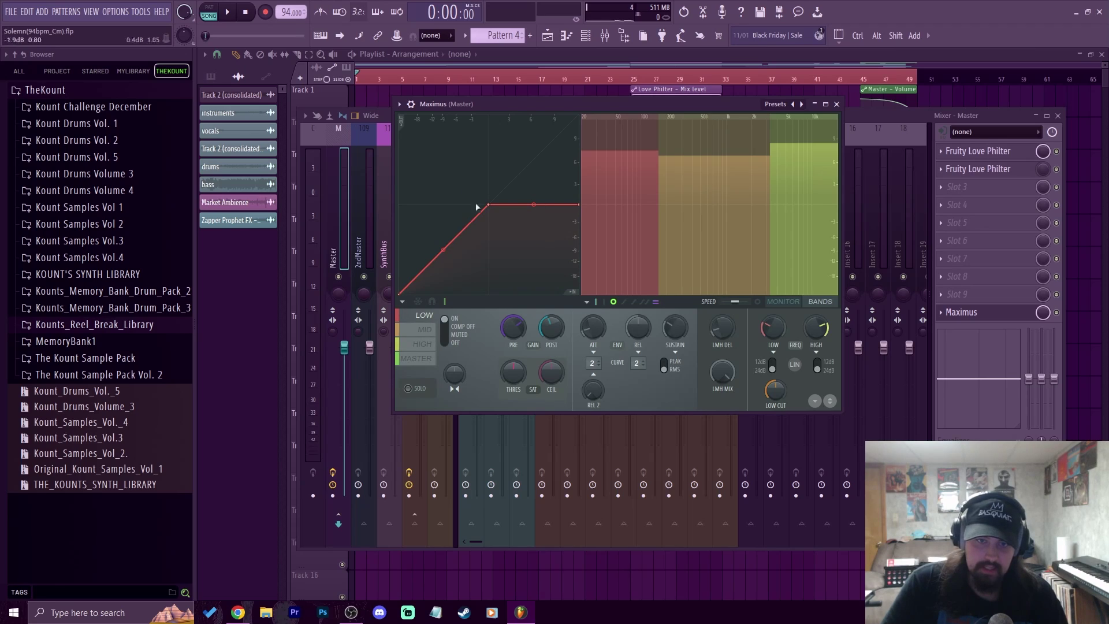
key(space)
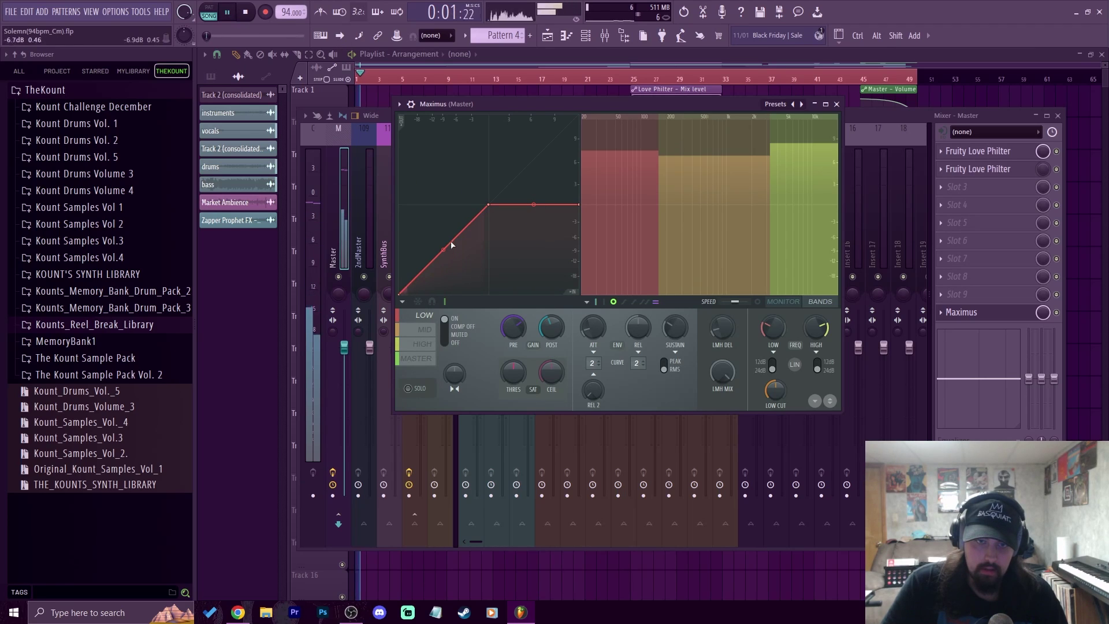
mouse_move(443, 249)
mouse_down()
mouse_move(442, 281)
mouse_move(443, 222)
mouse_move(442, 251)
mouse_up()
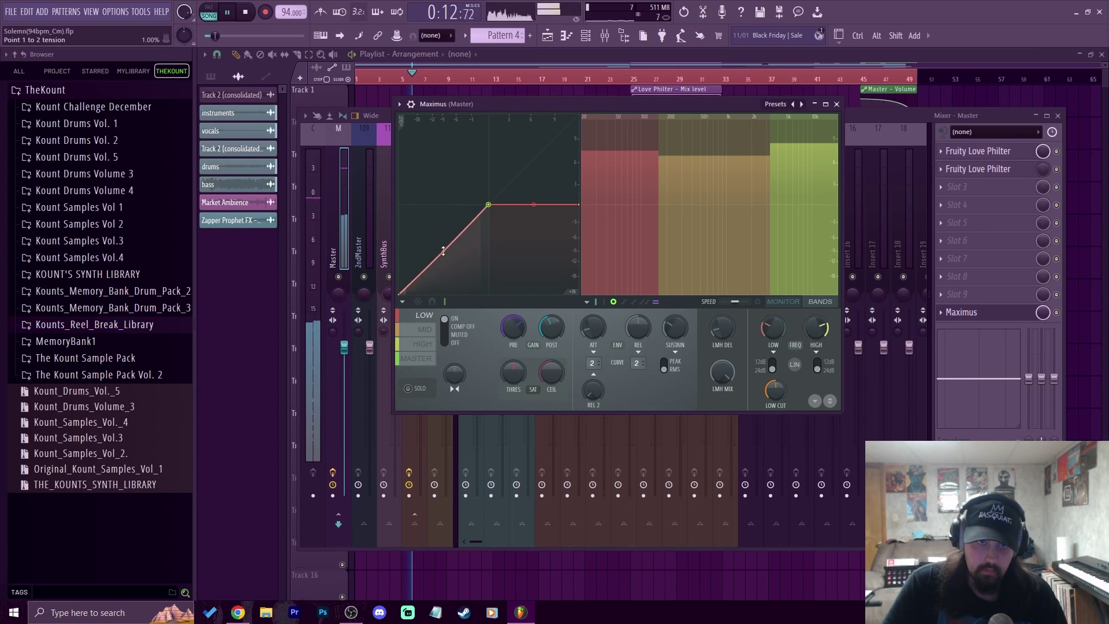
click(254, 11)
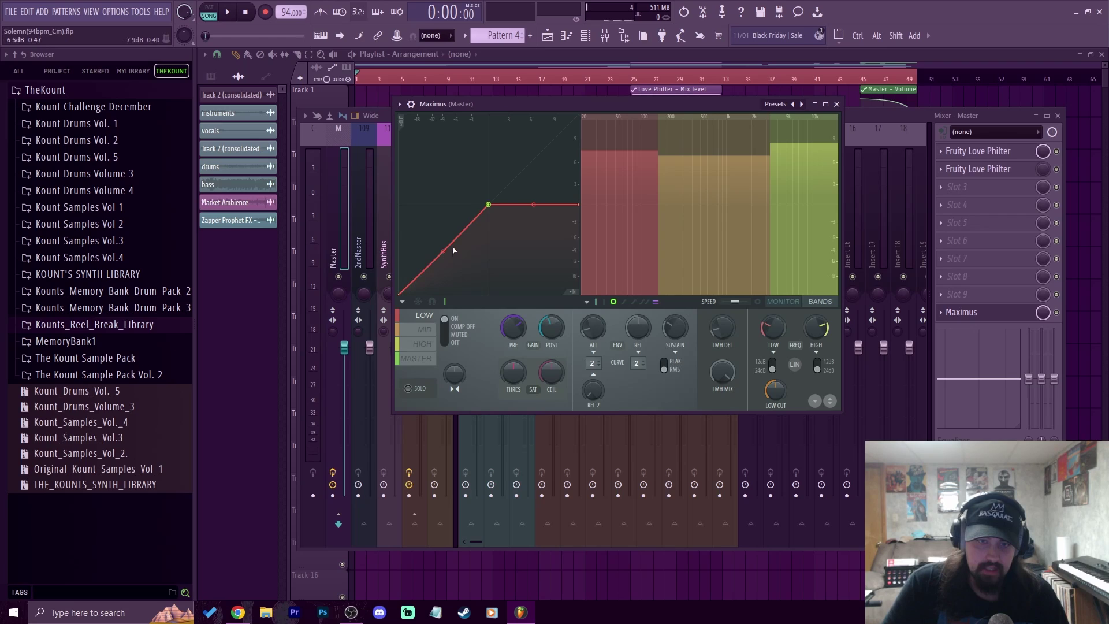
Step: Fine-tune the low-band curve tension between points 1 and 2 toward 8% while the beat plays
mouse_move(443, 252)
mouse_down()
mouse_move(443, 270)
mouse_move(443, 249)
mouse_up()
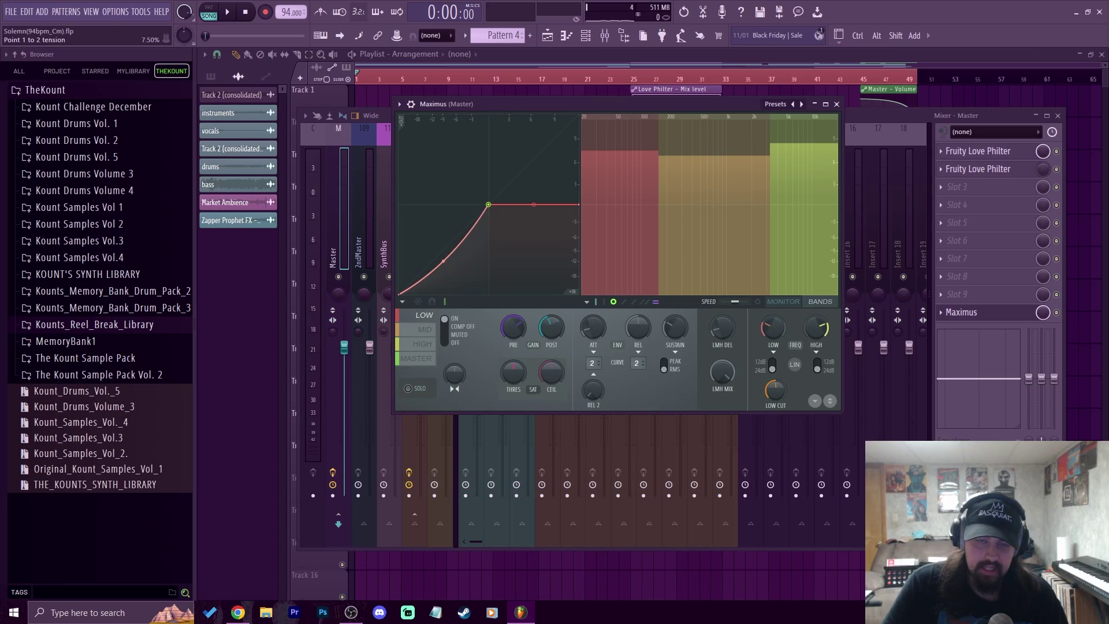
drag(443, 258, 450, 252)
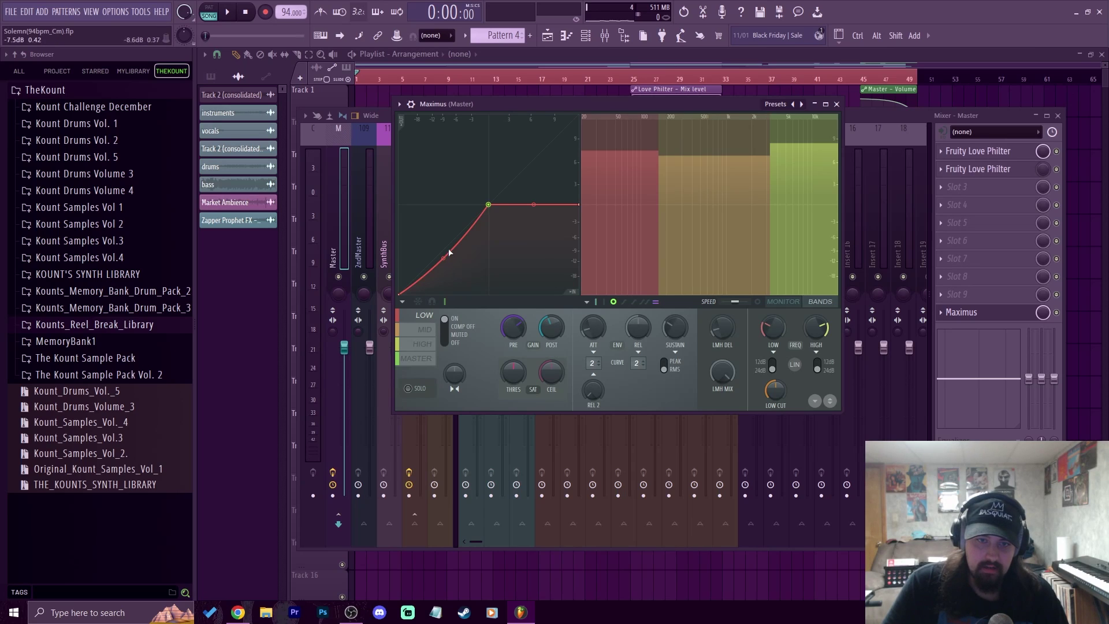
click(230, 13)
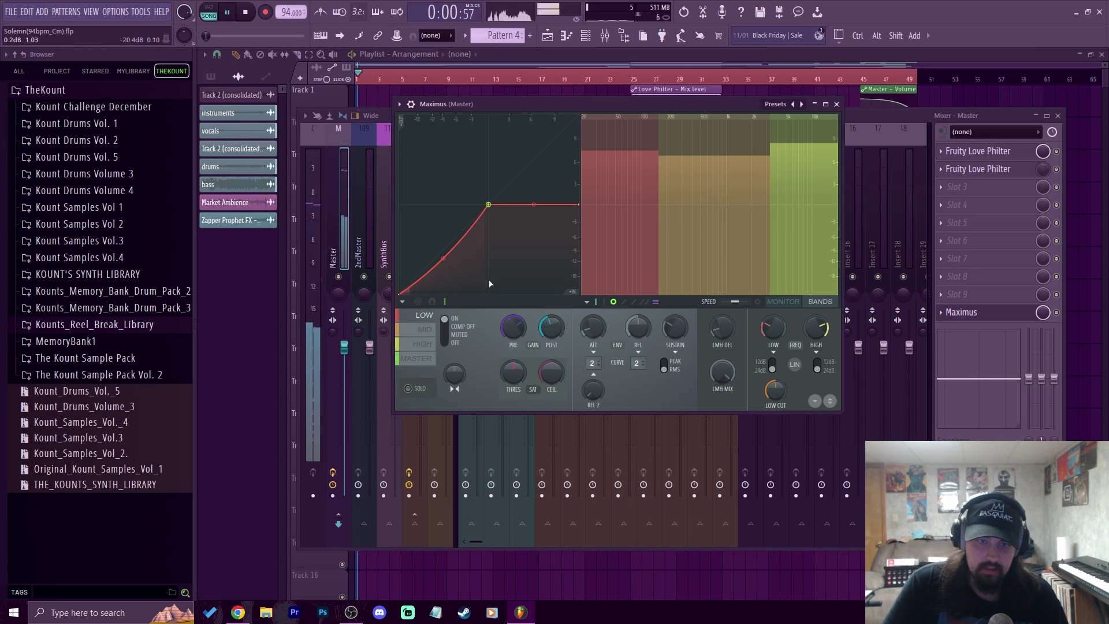
drag(440, 260, 441, 259)
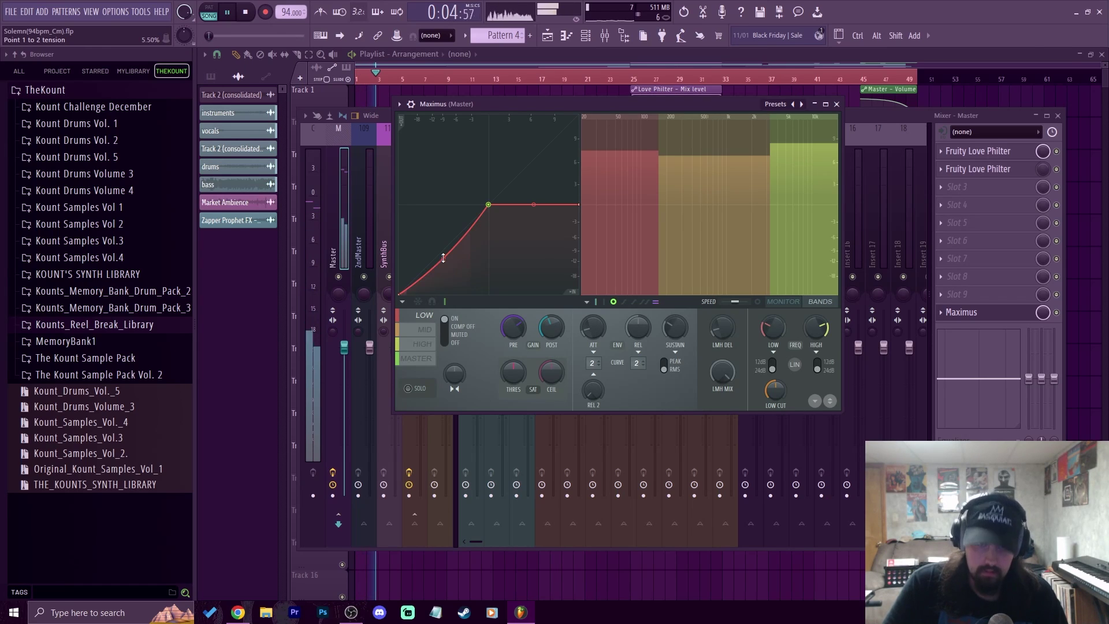
drag(443, 258, 443, 259)
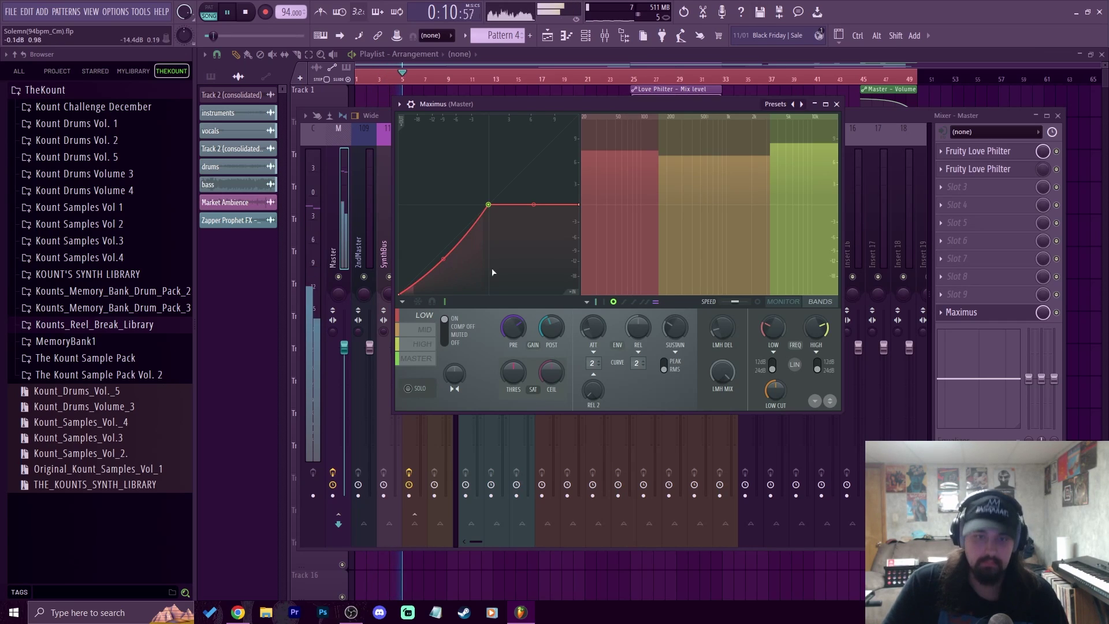
Step: Add Parametric EQ 2 to the bass track, cutting highs above about 2.4 kHz and lows around 49 Hz
click(899, 137)
click(528, 403)
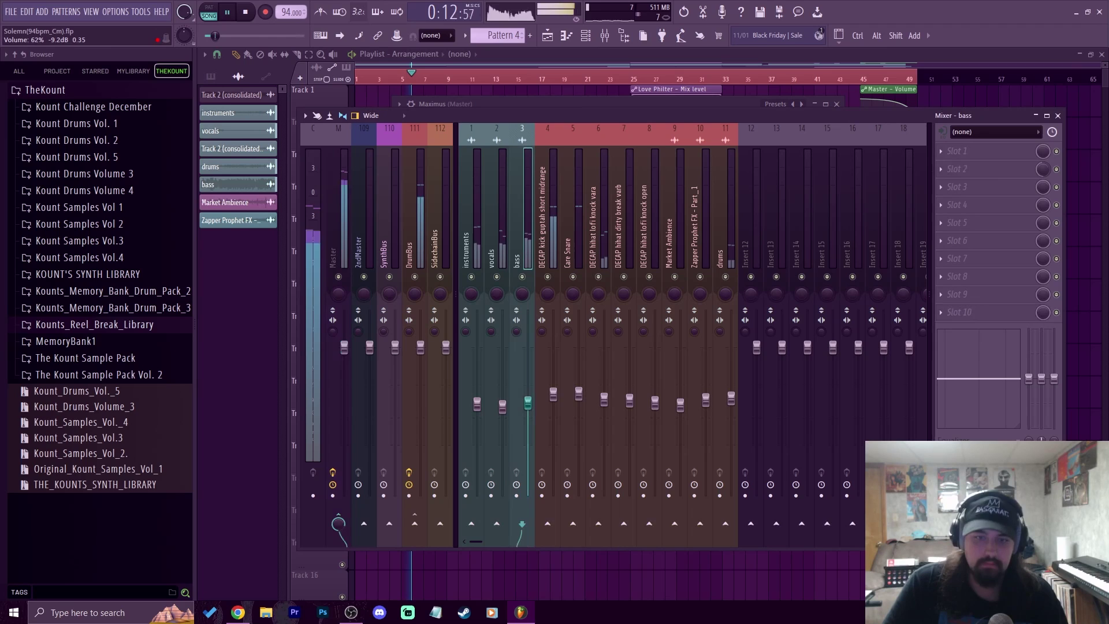
scroll(523, 342, up, 2)
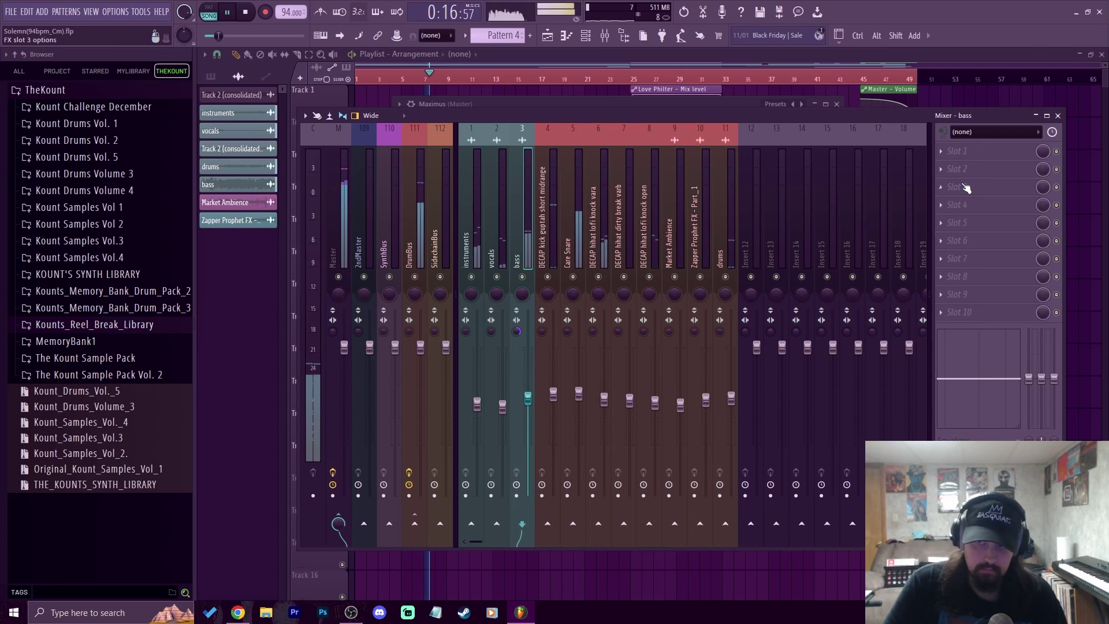
click(947, 148)
click(583, 163)
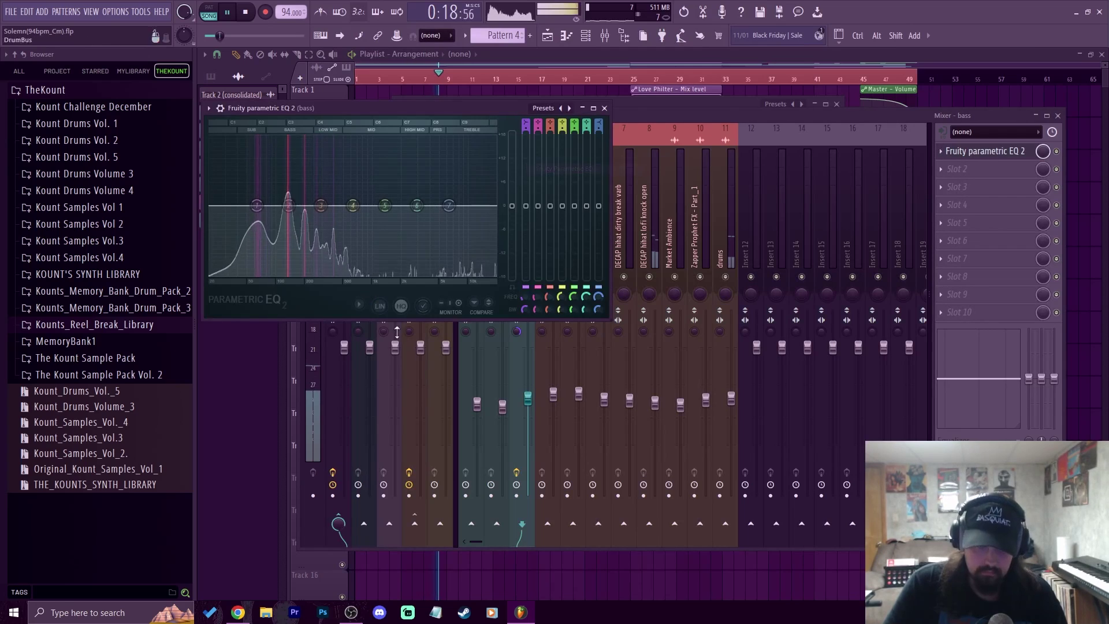
drag(448, 205, 408, 275)
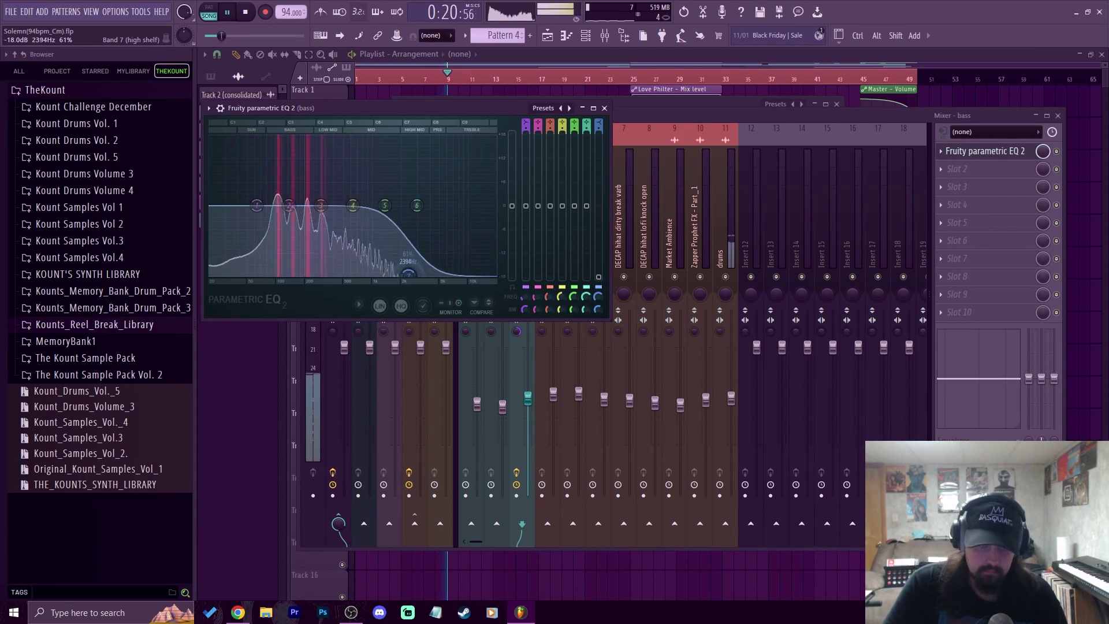
drag(256, 205, 227, 275)
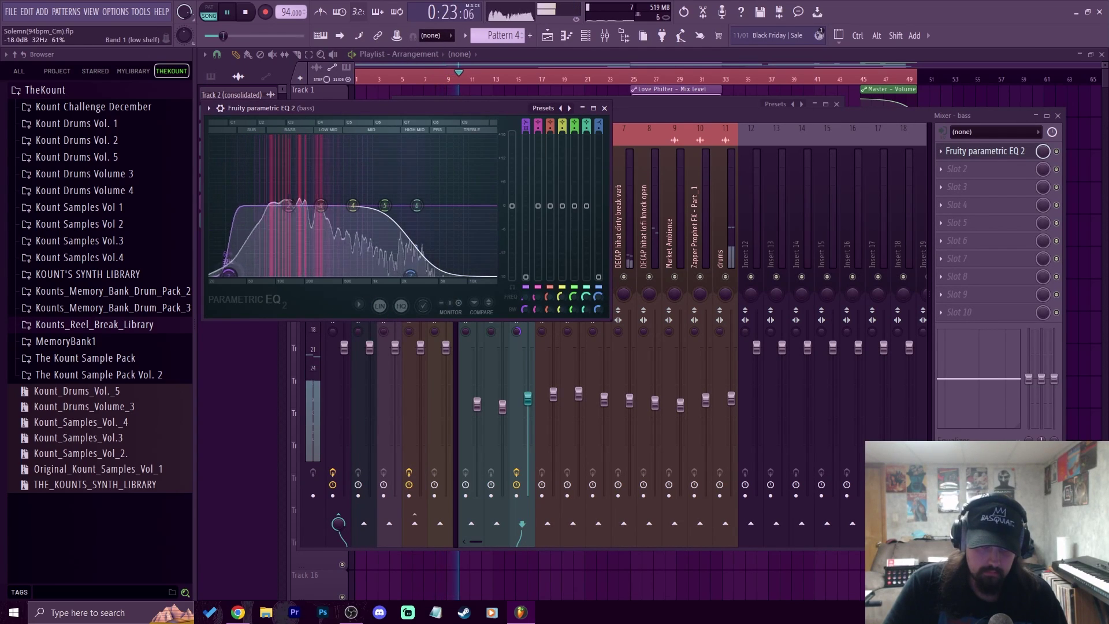
Step: Load Parametric EQ 2 on the instruments track, rolling off its high end and lows below 132 Hz
click(604, 109)
click(477, 231)
click(970, 151)
mouse_move(959, 165)
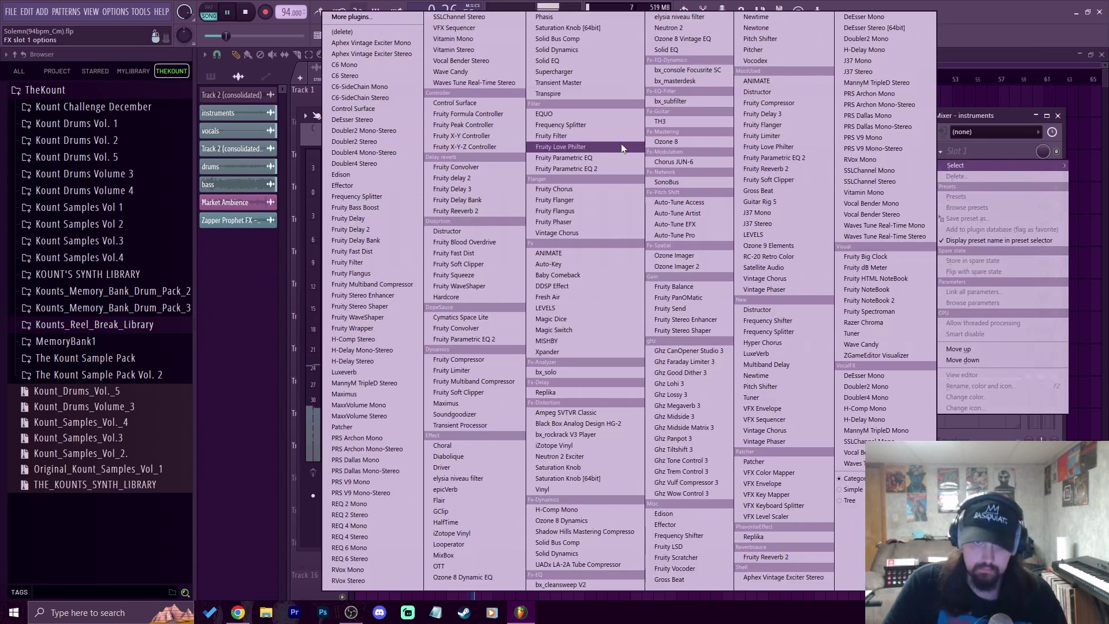
click(612, 168)
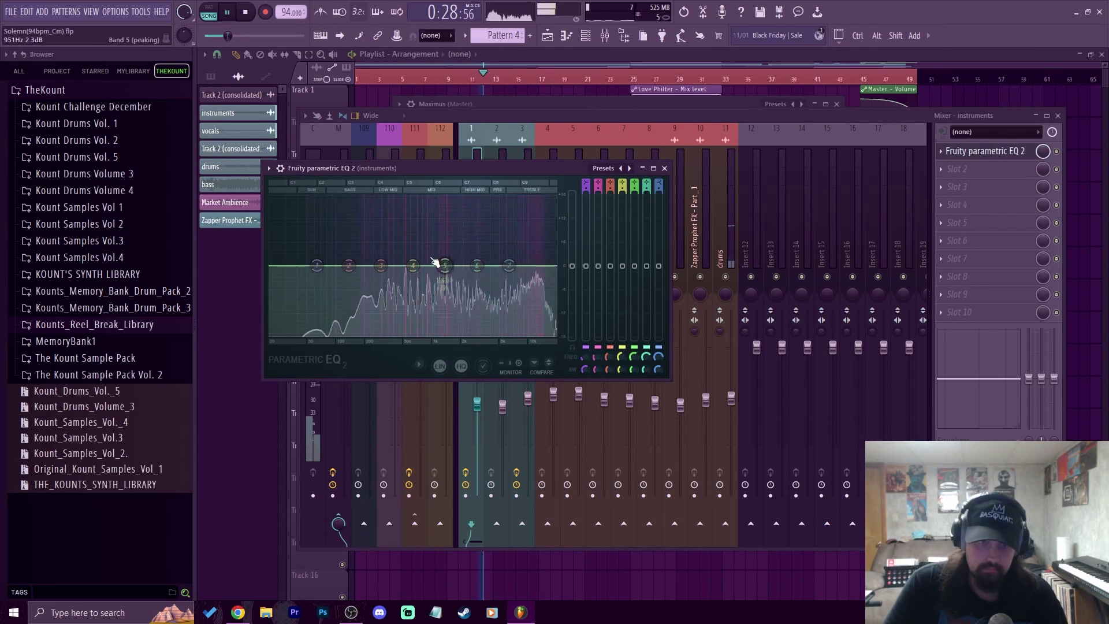
drag(445, 265, 553, 334)
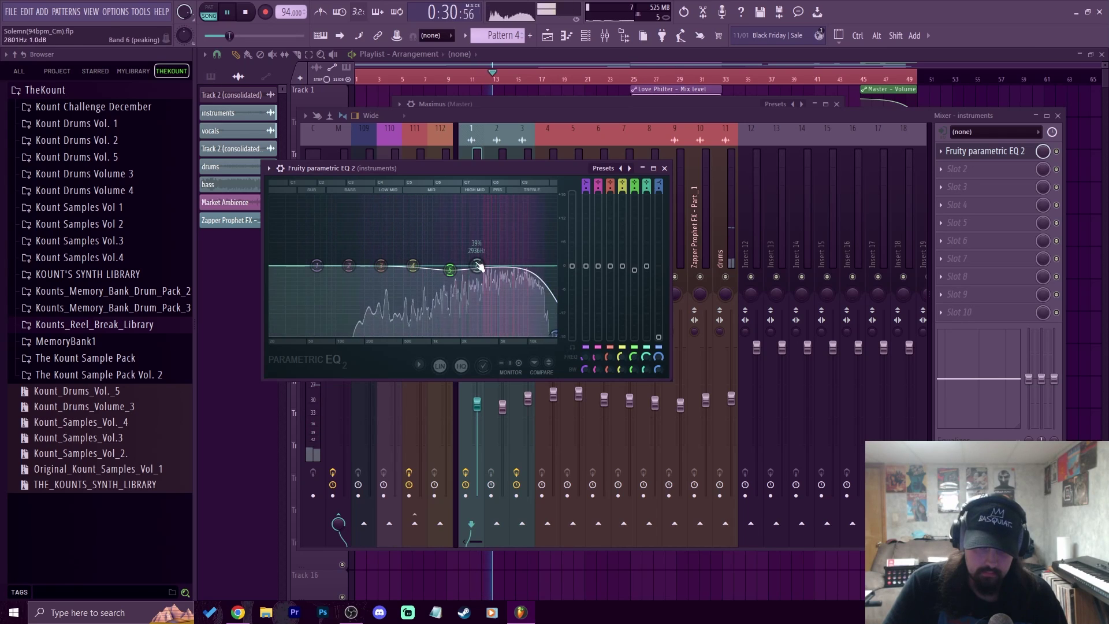
drag(478, 266, 483, 270)
drag(317, 265, 347, 332)
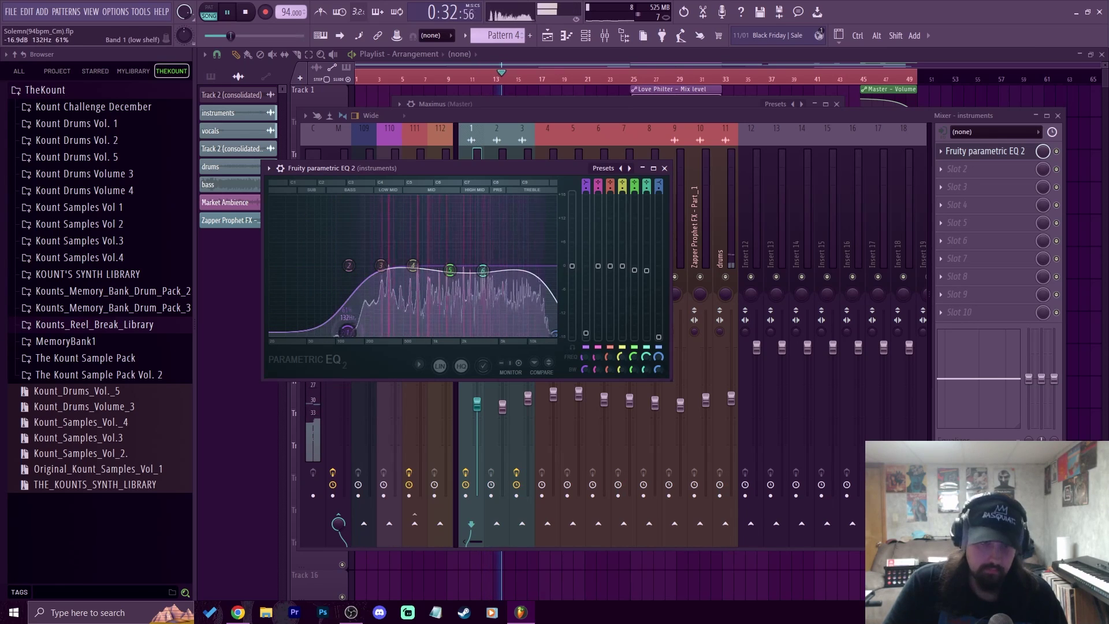
Step: Give the drums track a Parametric EQ 2 with a high shelf, a -18 dB low shelf near 41 Hz, and a slight low-mid dip
click(664, 168)
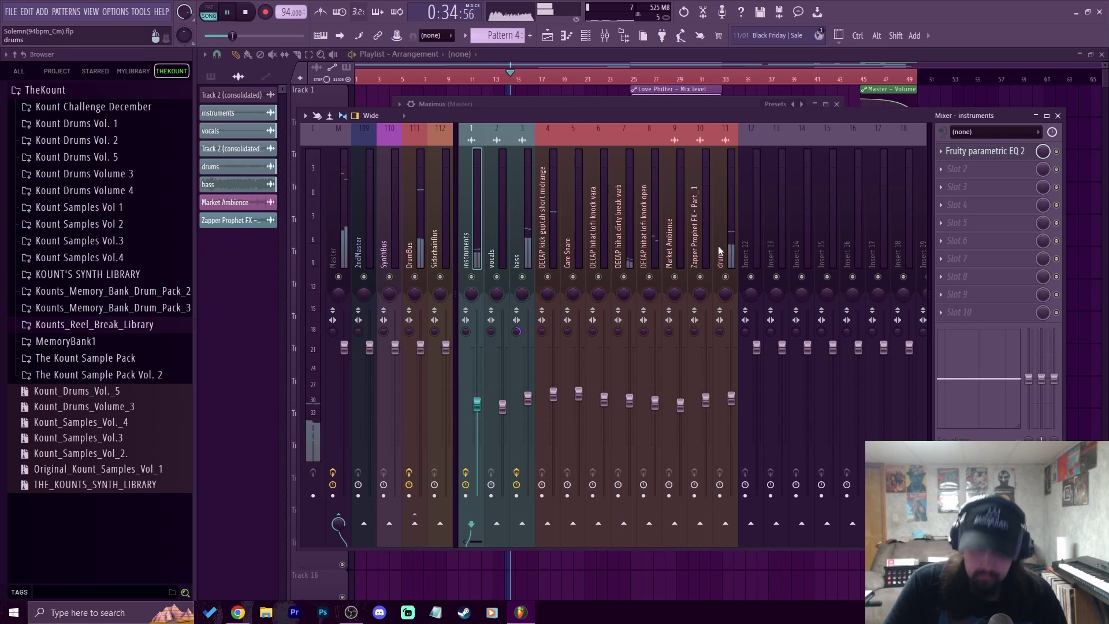
click(720, 252)
click(982, 151)
click(549, 168)
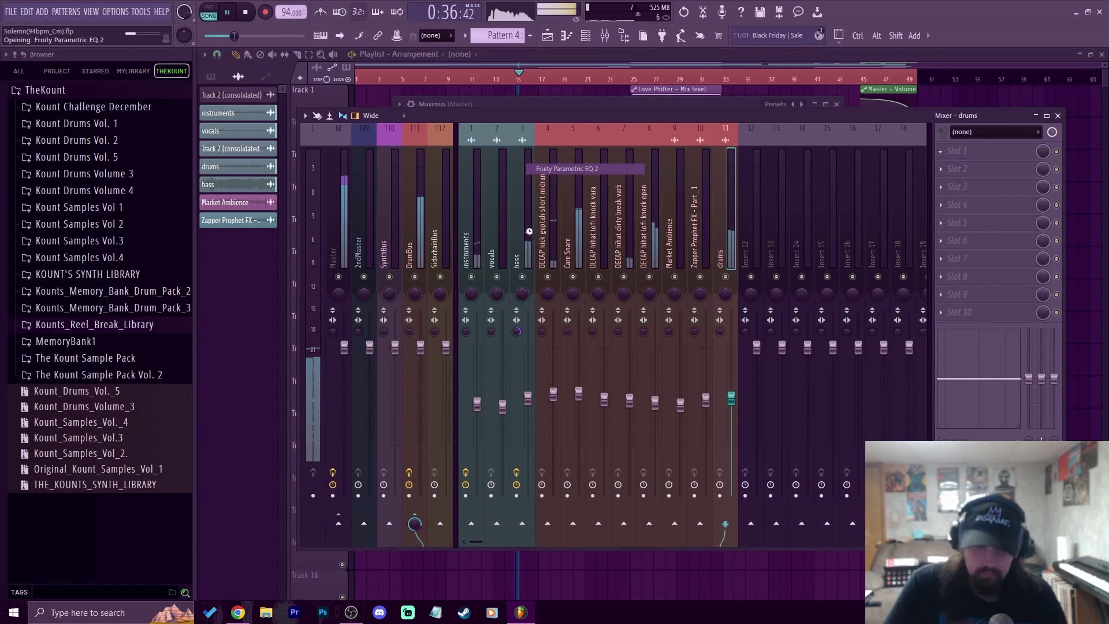
drag(465, 206, 458, 248)
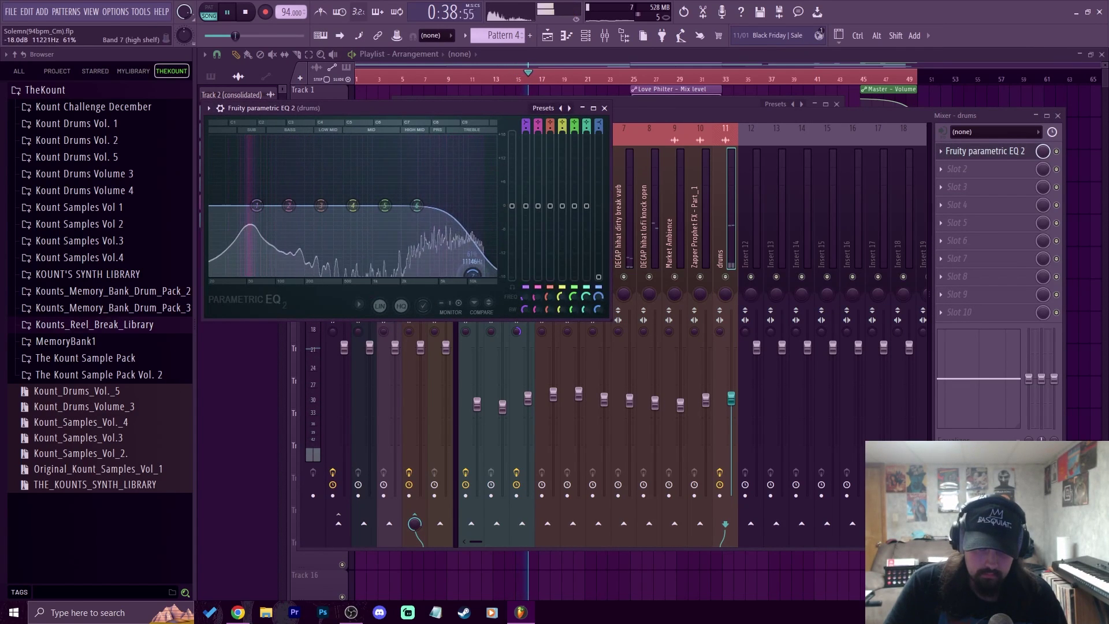
drag(256, 205, 228, 274)
drag(321, 205, 419, 208)
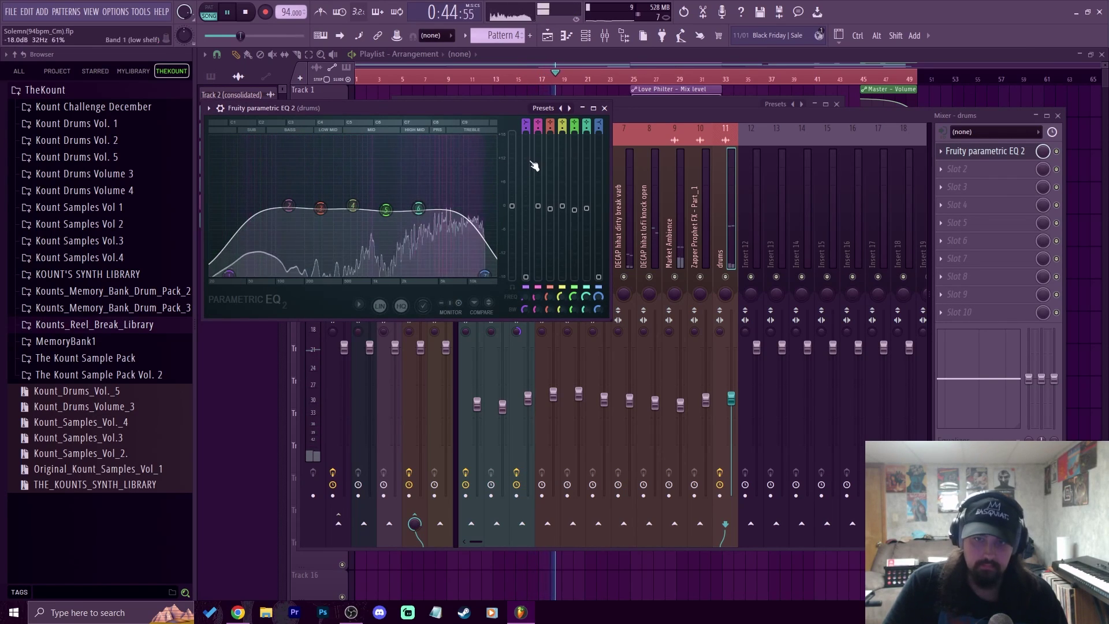
Step: Set Market Ambience to about -13.6 dB, vocals -10.7, snare -7.9 and kick -7.6 dB, then stop playback
click(604, 108)
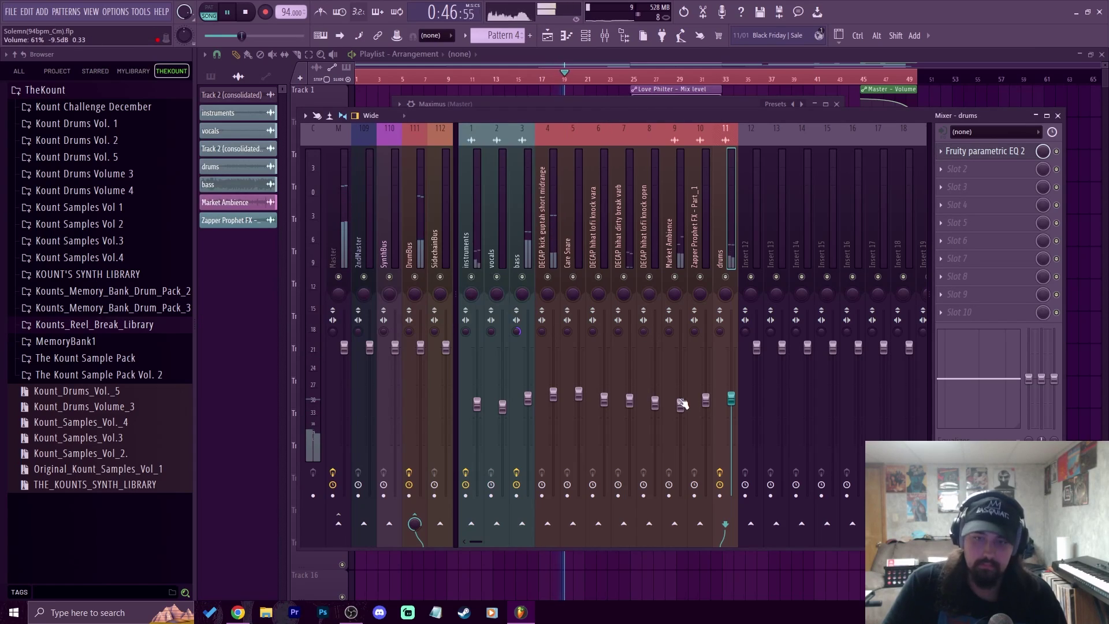
drag(681, 404, 681, 410)
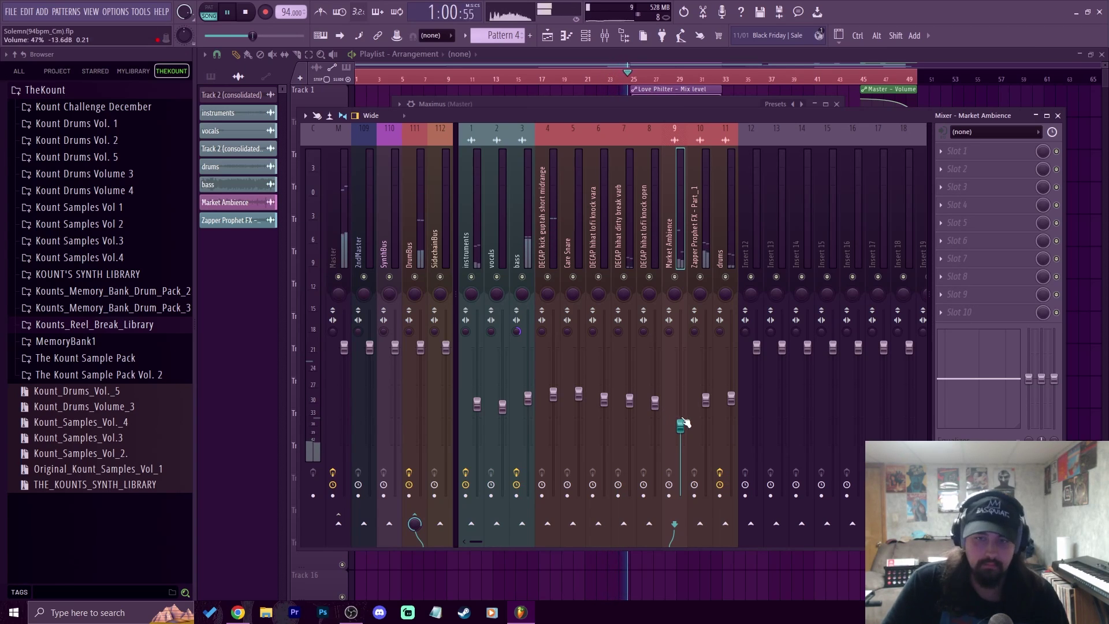
click(705, 399)
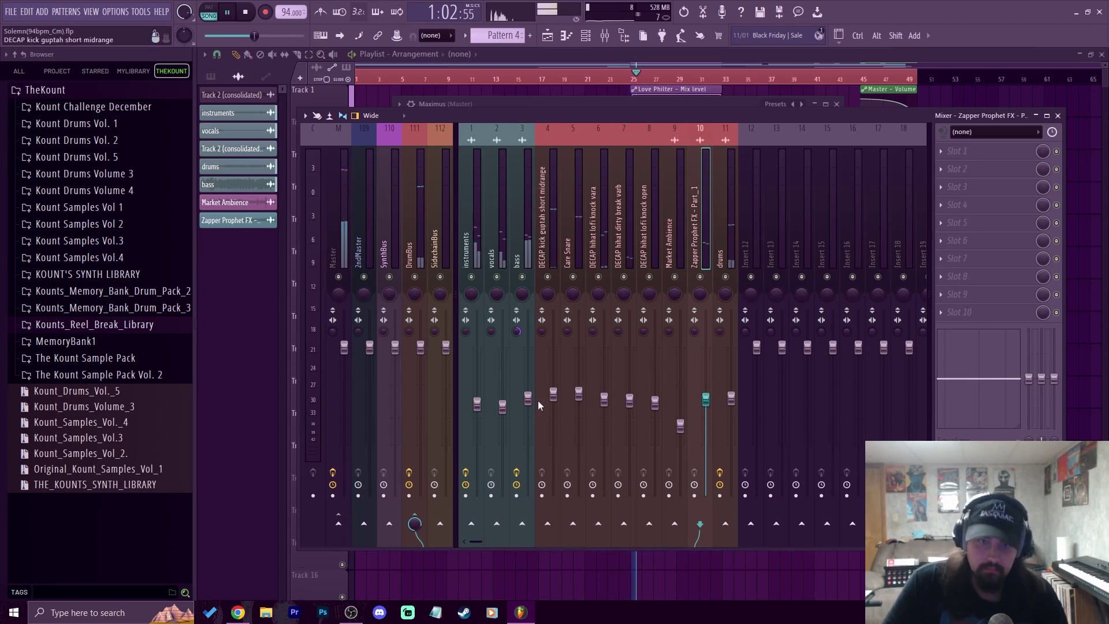
drag(502, 406, 502, 410)
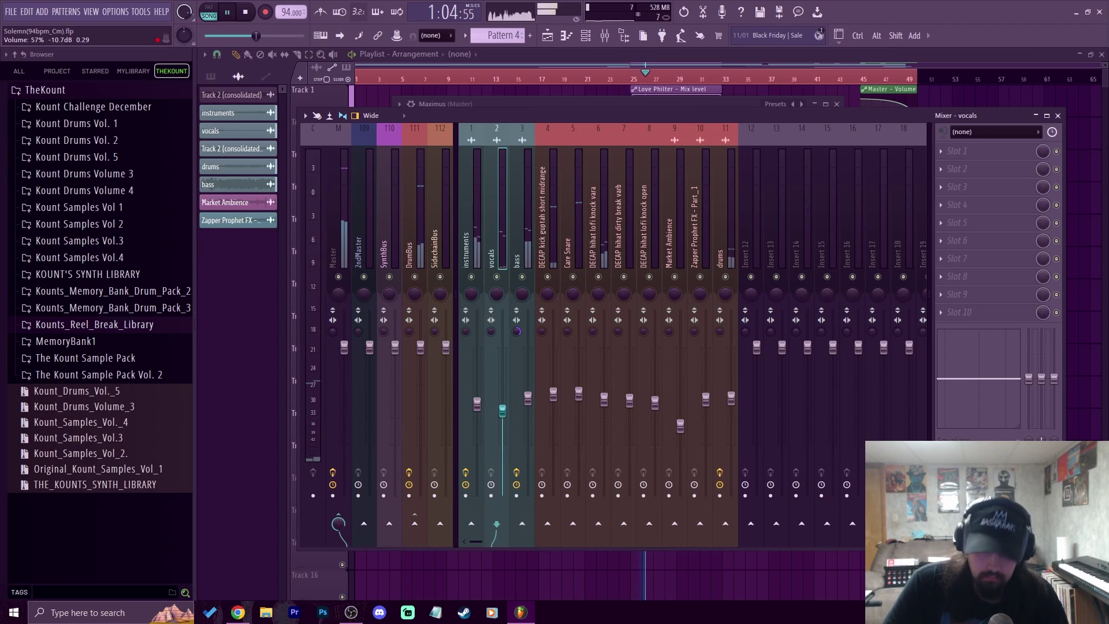
drag(579, 393, 579, 396)
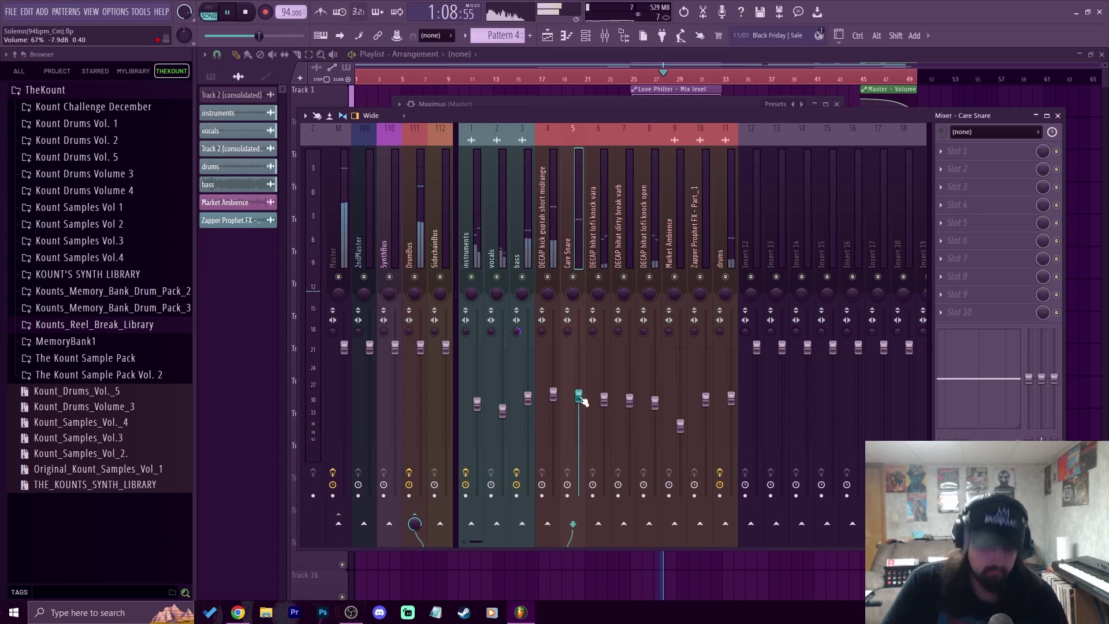
drag(554, 396, 553, 394)
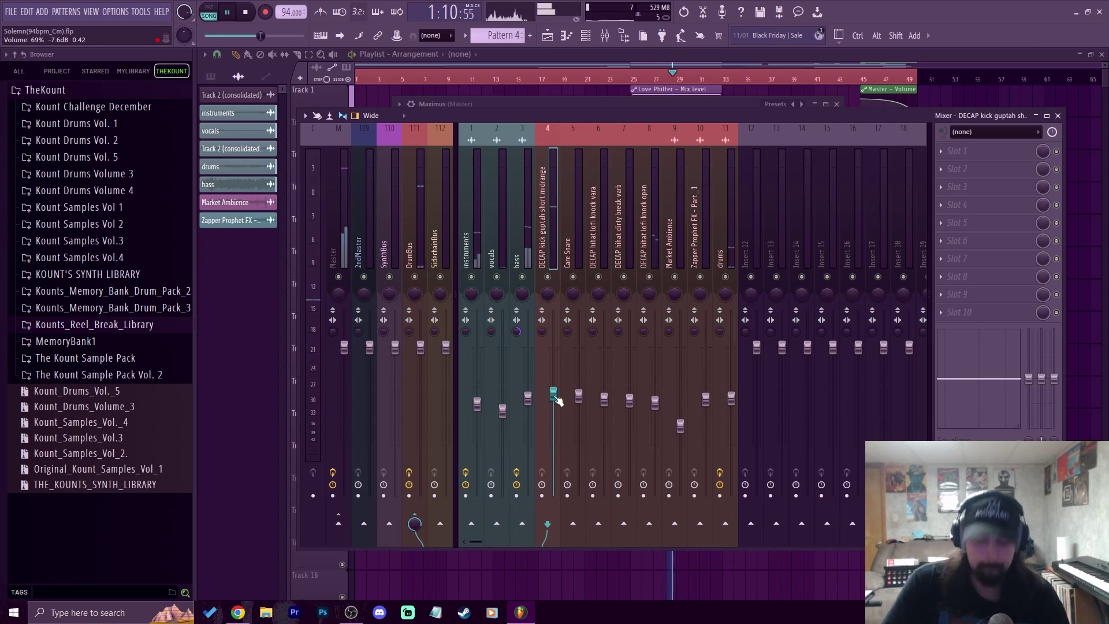
click(438, 235)
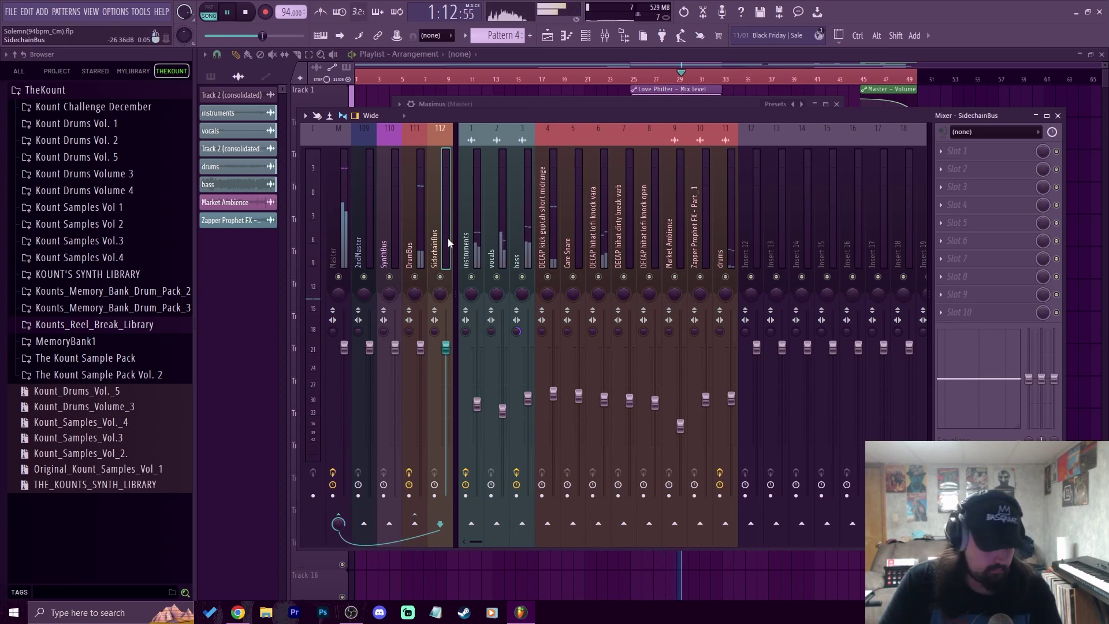
key(space)
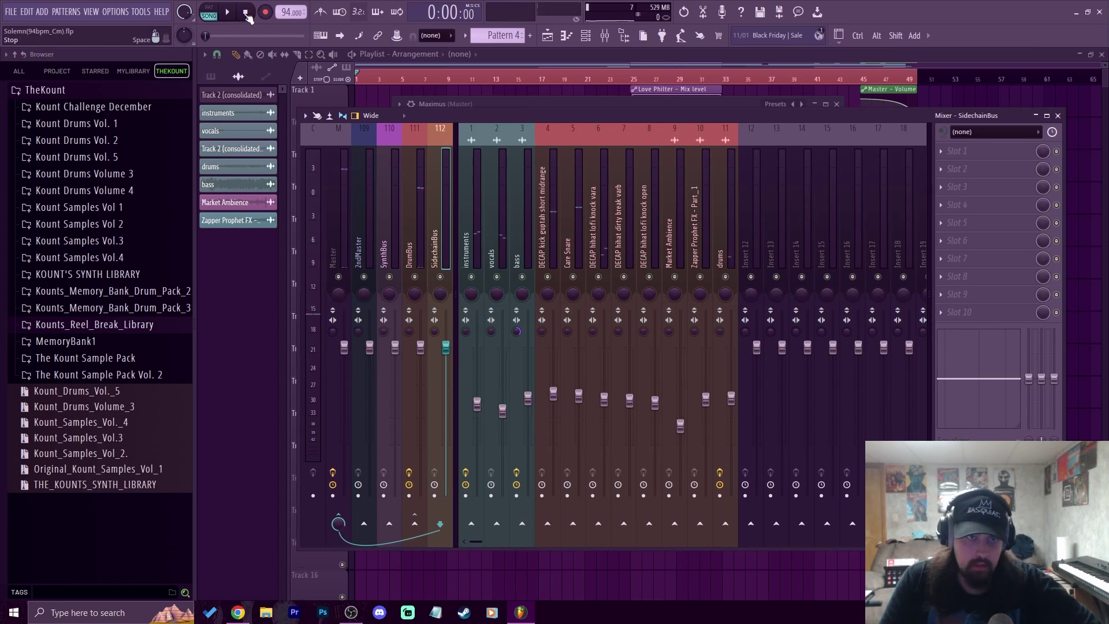
Step: Sidechain the DrumBus track into the SidechainBus
click(414, 231)
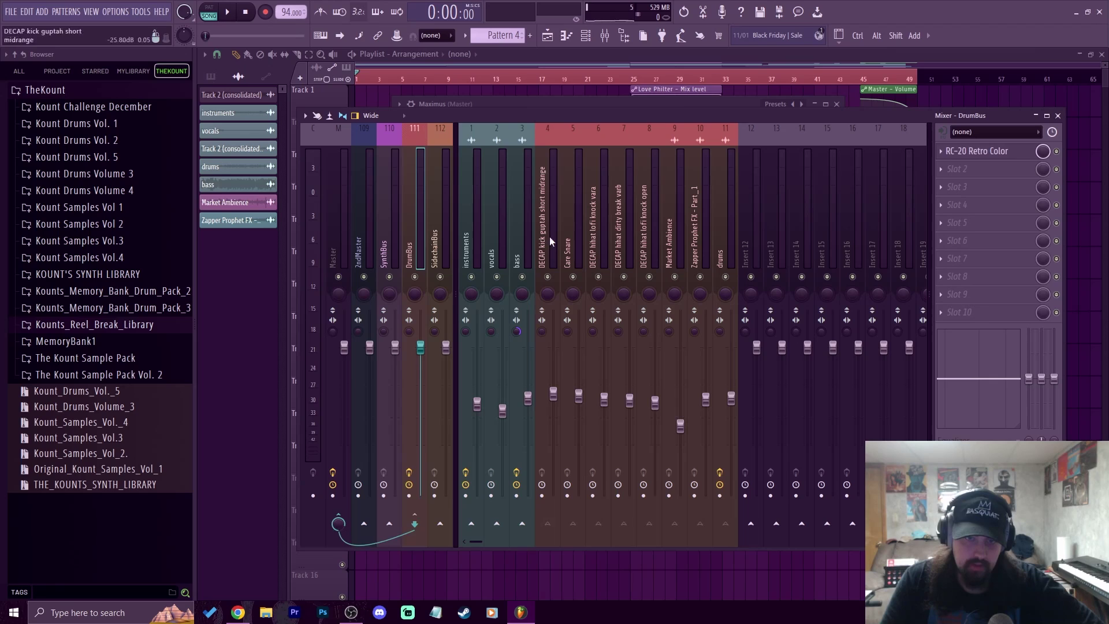
drag(549, 237, 718, 264)
click(422, 260)
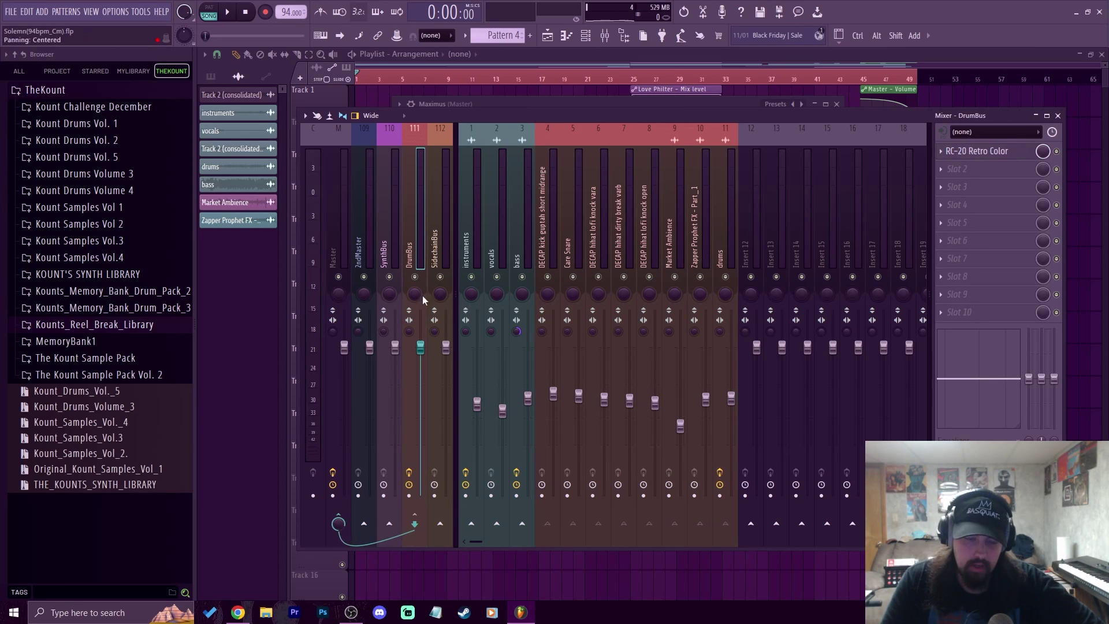
right_click(440, 523)
click(468, 557)
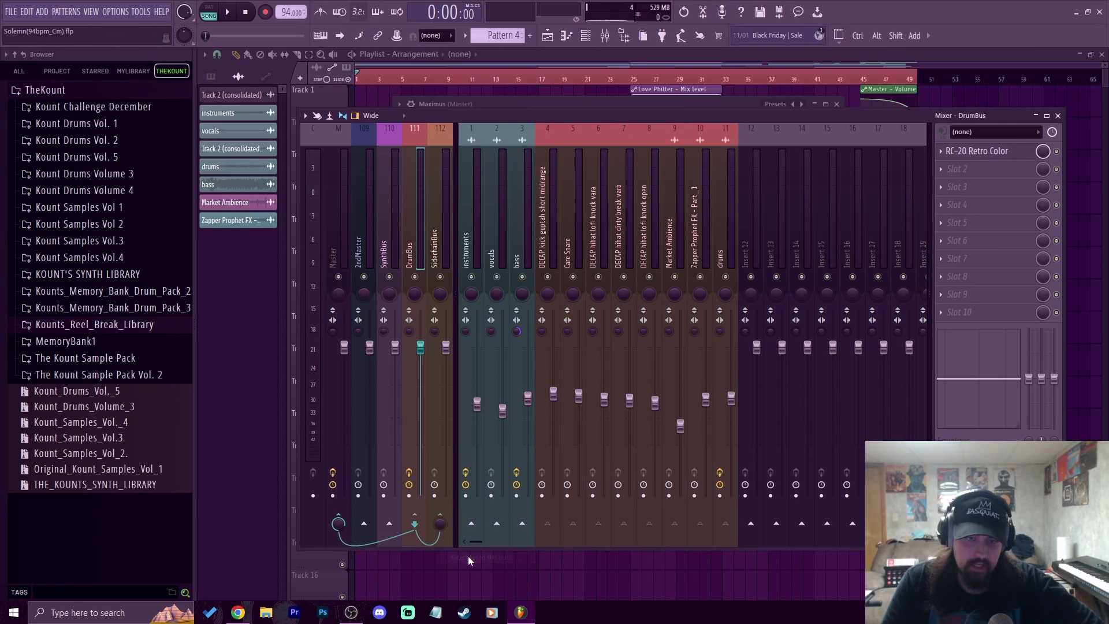
Step: Sidechain the instruments, vocals and bass tracks together into SidechainBus
click(471, 237)
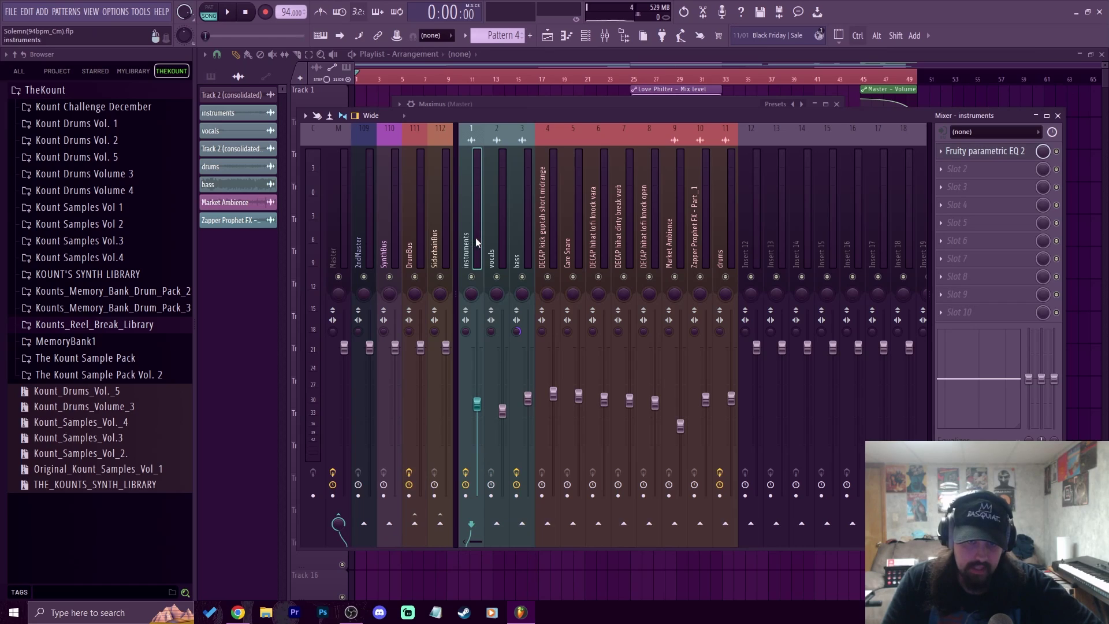
ctrl+click(496, 238)
ctrl+click(522, 240)
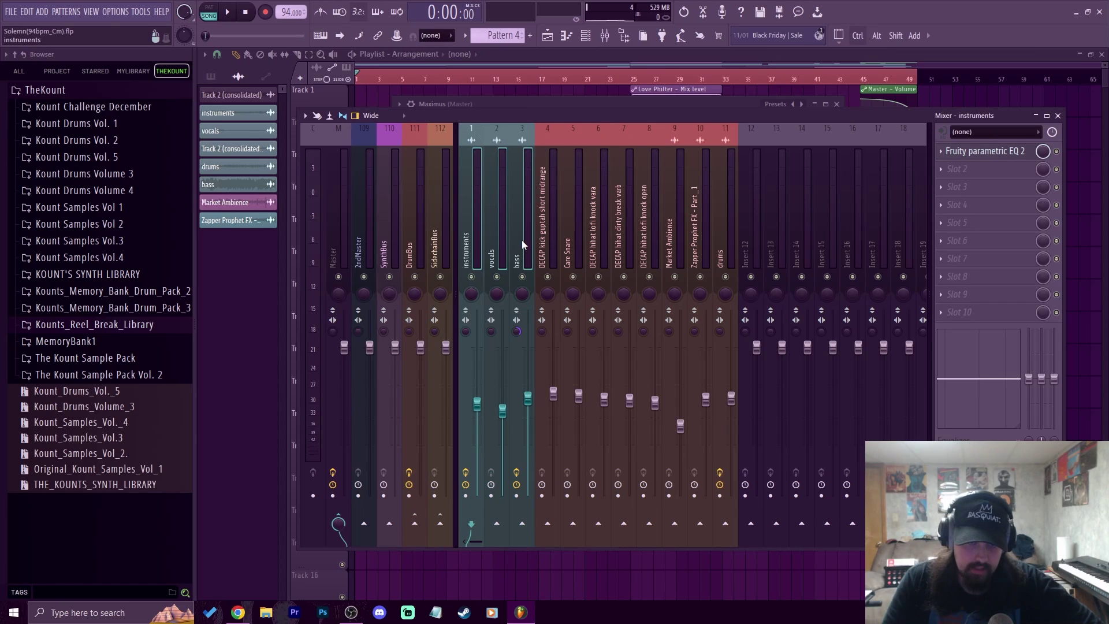
right_click(442, 527)
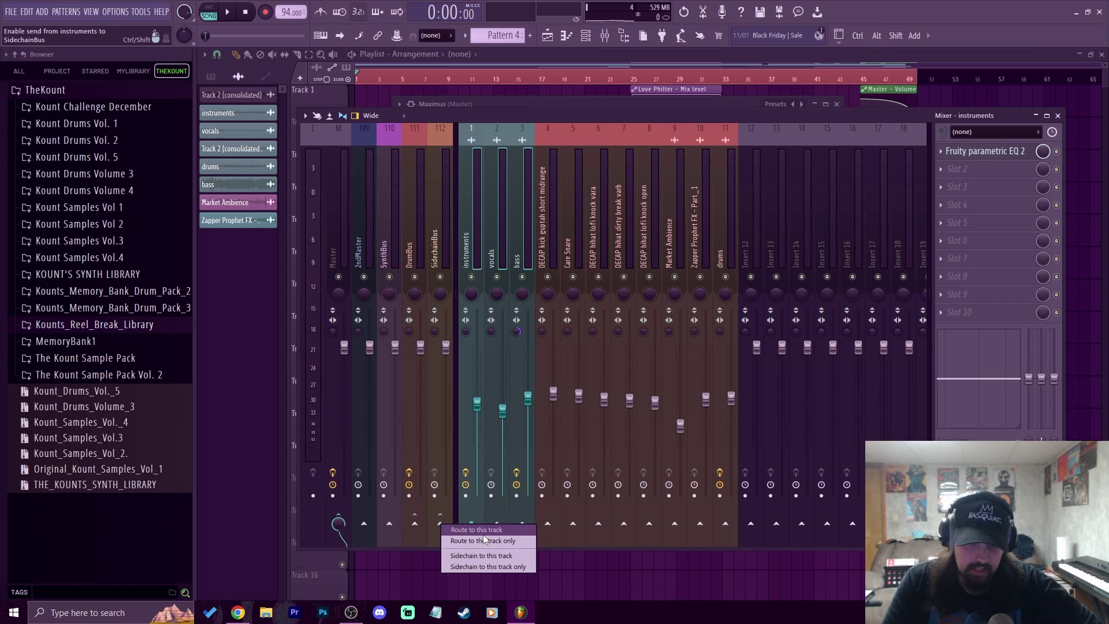
click(469, 540)
click(440, 235)
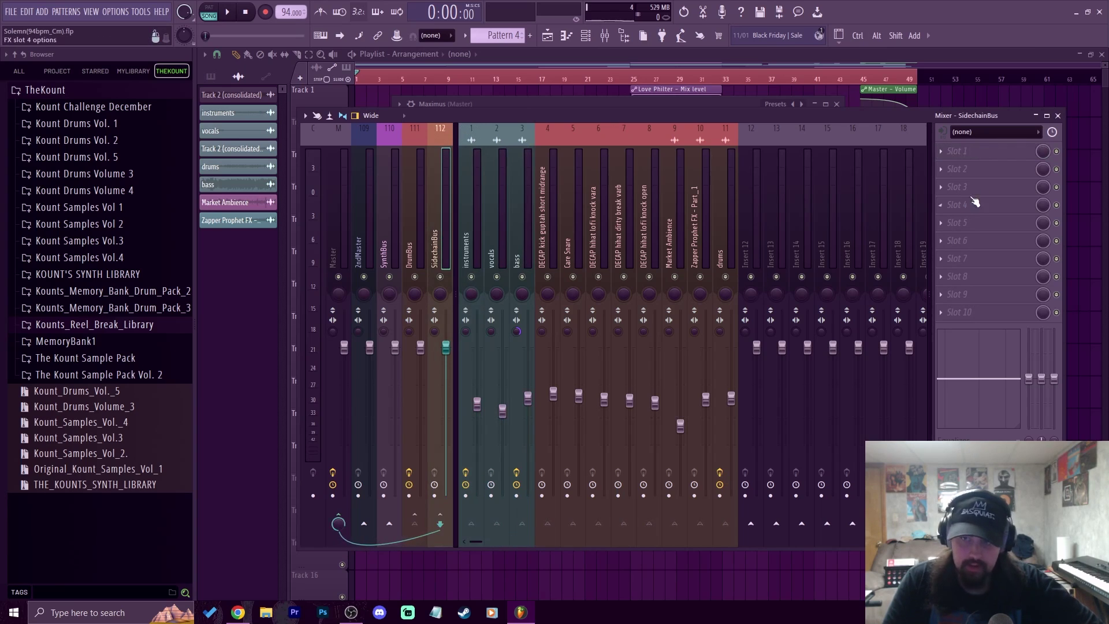
click(964, 151)
Step: Load Fruity Limiter on SidechainBus in compressor mode, keyed from sidechain 4 (DrumBus)
click(781, 141)
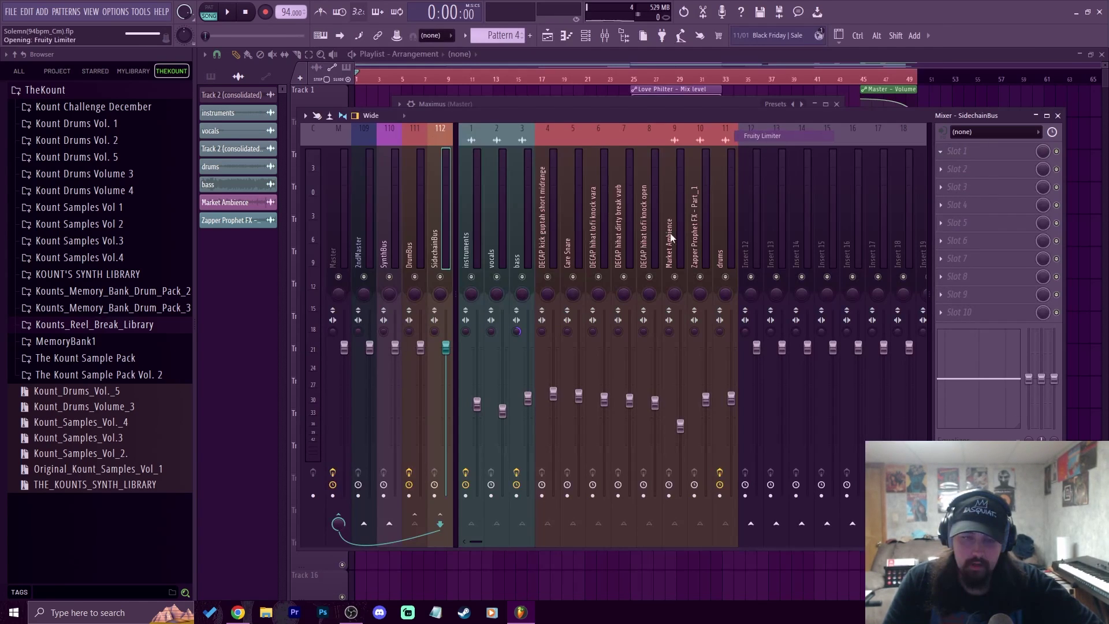
click(438, 306)
click(454, 323)
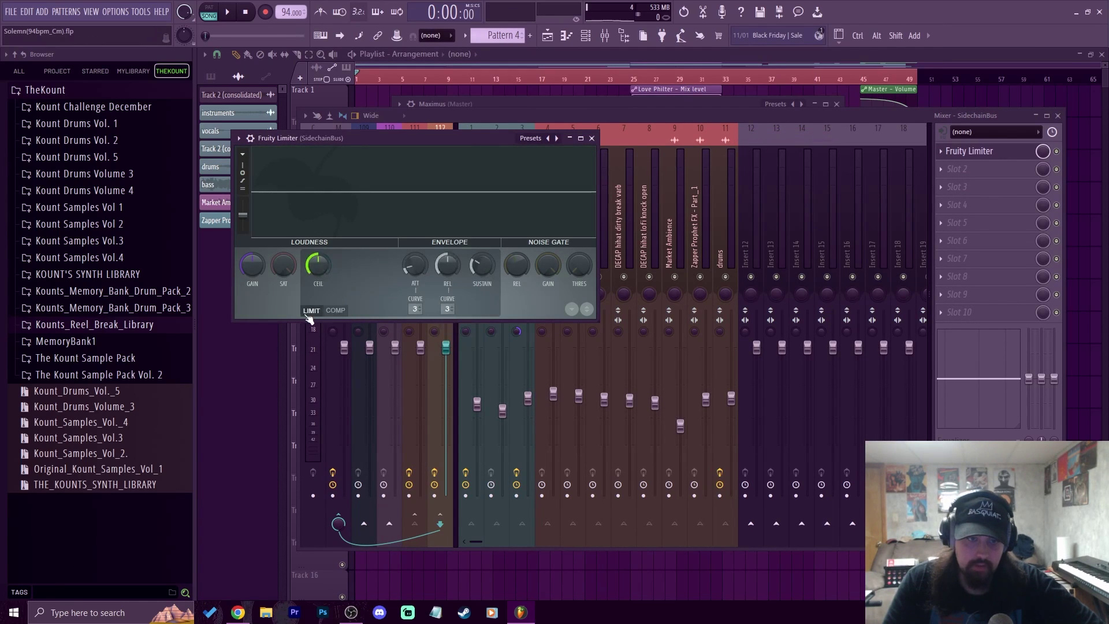
click(452, 308)
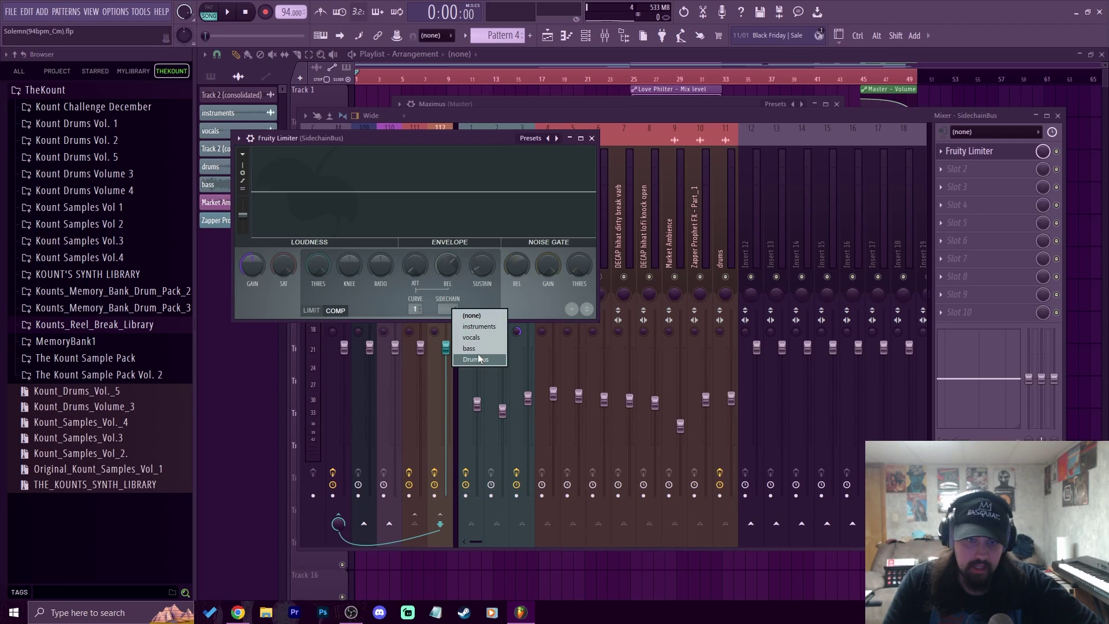
click(479, 361)
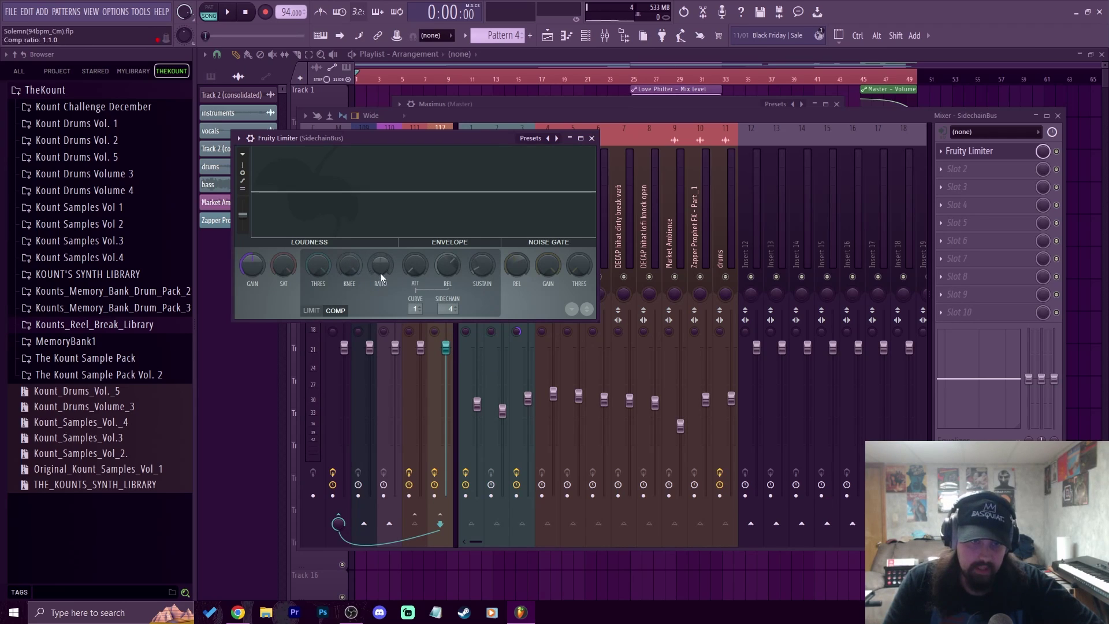
Step: While the beat plays, set the compressor threshold to about -16 dB and release to about 42 ms
key(space)
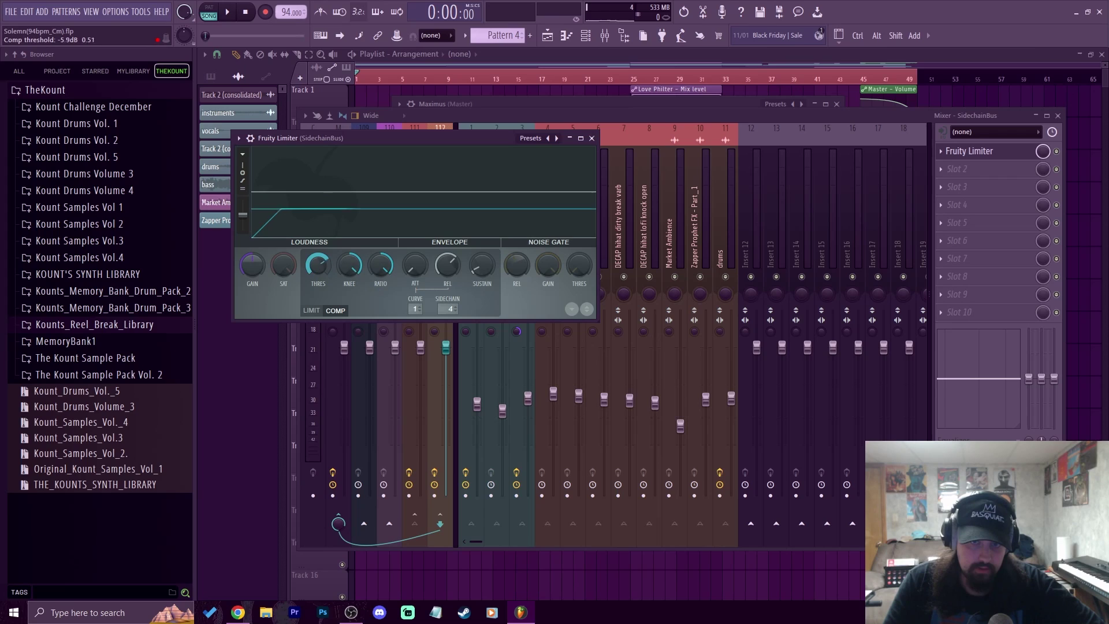
drag(318, 264, 318, 274)
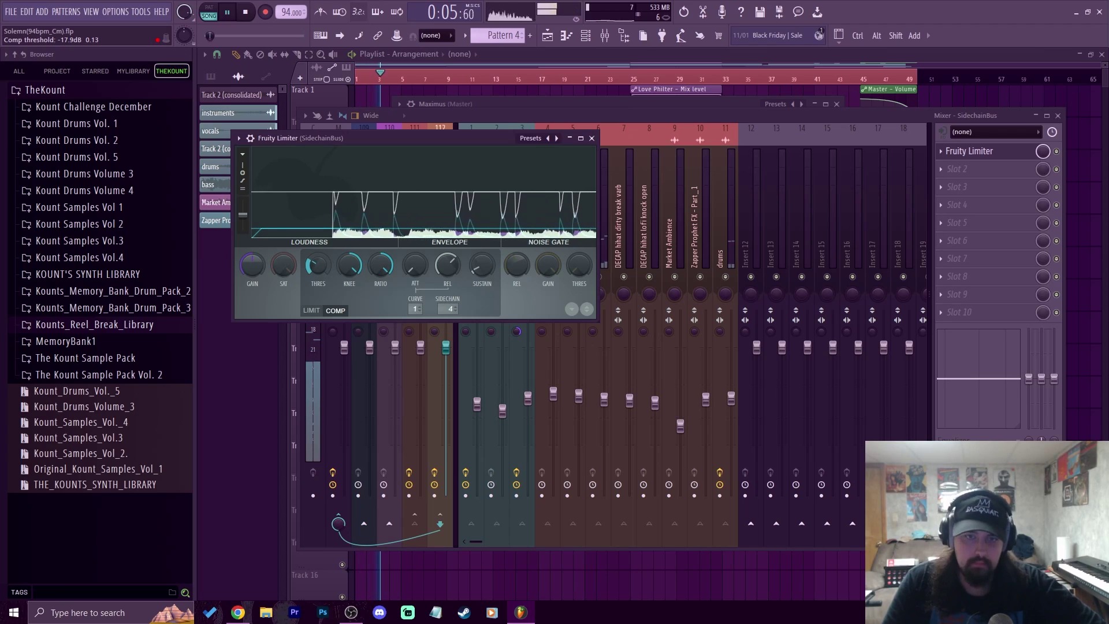
drag(447, 265, 459, 272)
key(space)
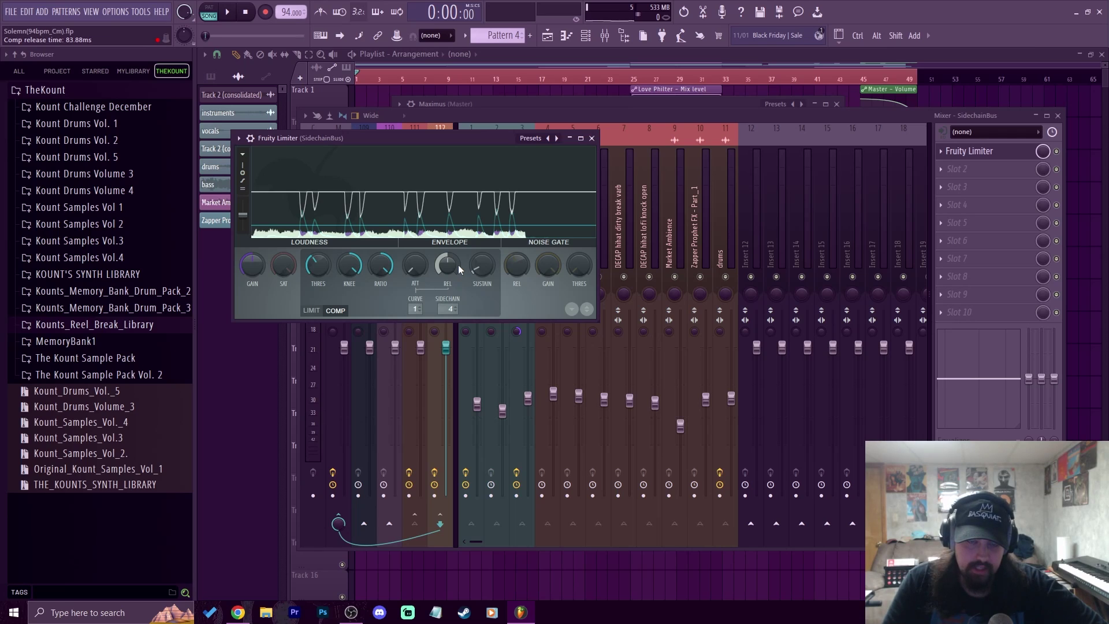
key(space)
drag(458, 265, 459, 273)
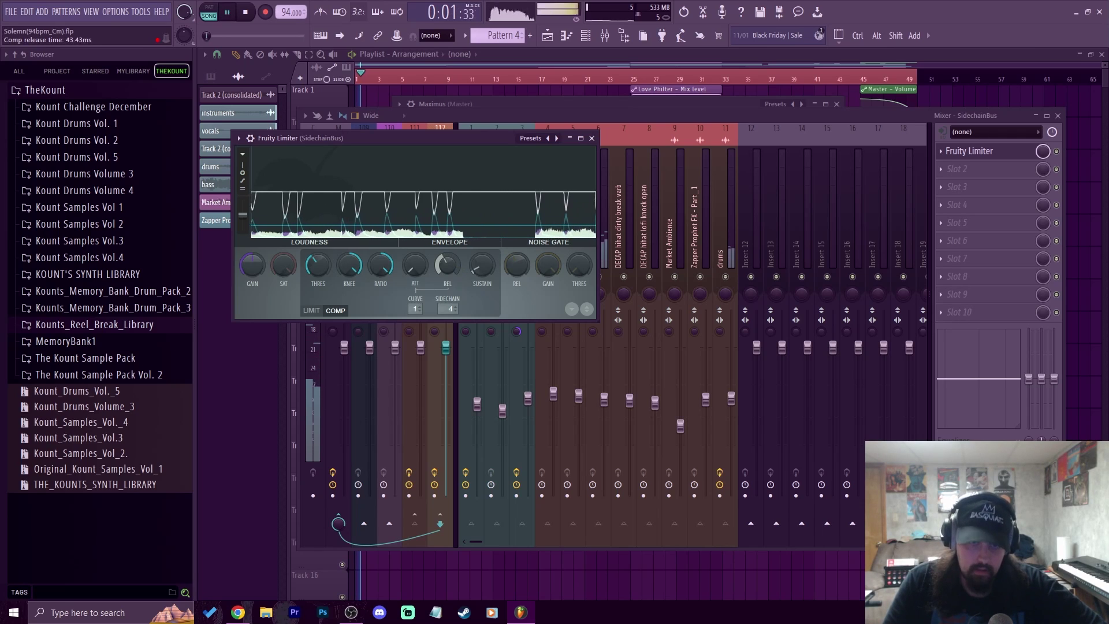
drag(317, 266, 318, 270)
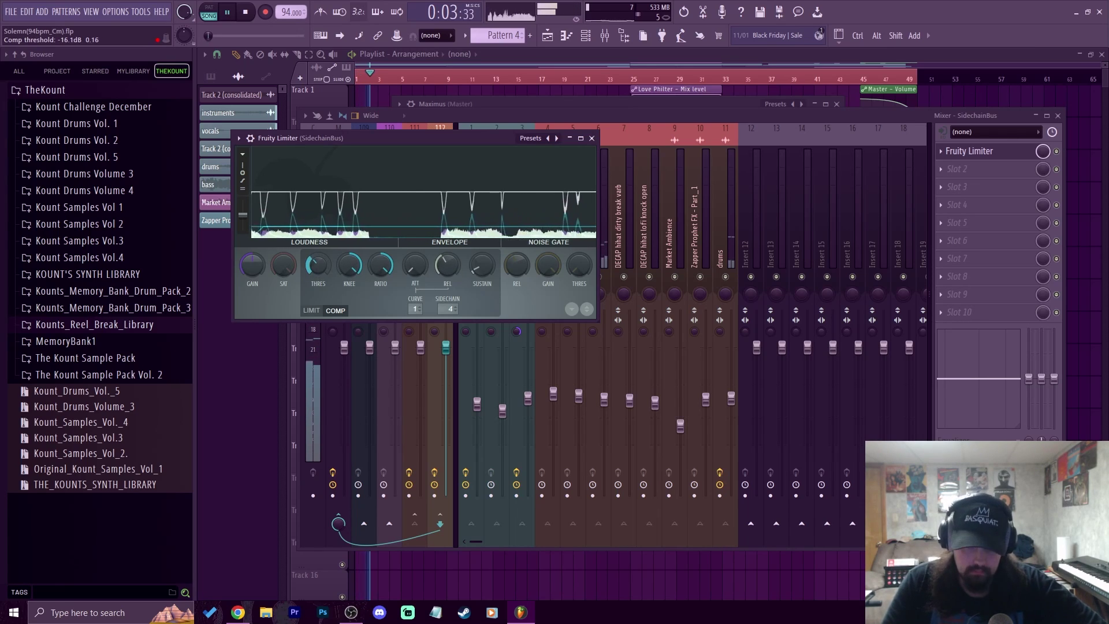
drag(447, 264, 447, 266)
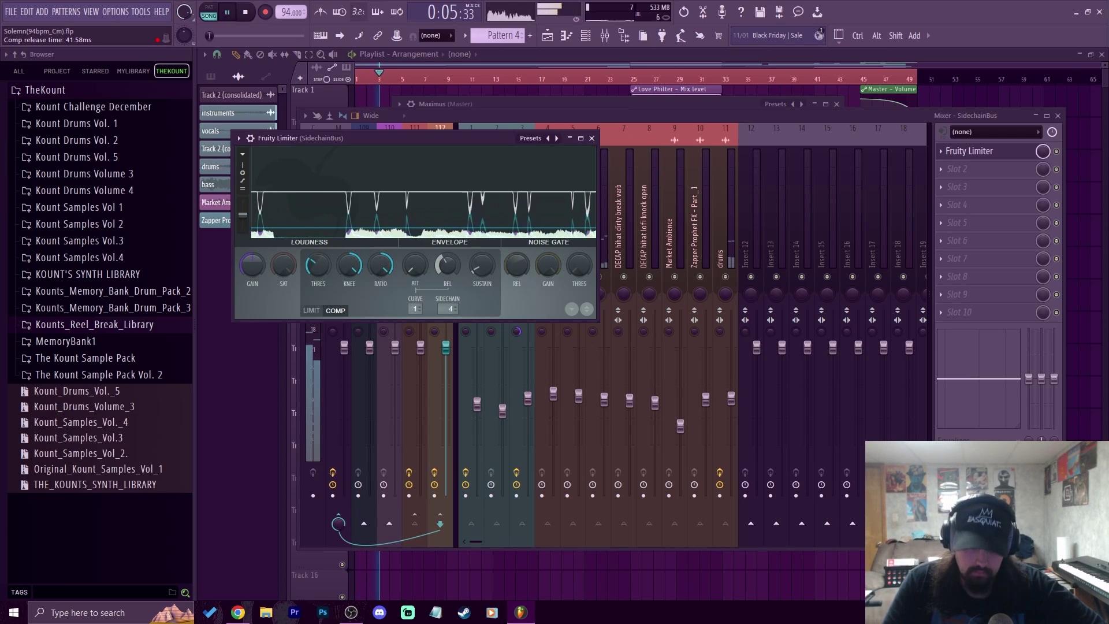
Step: Nudge the Care Snare to about -8.9 dB, stop playback and open Maximus on the Master track
click(711, 113)
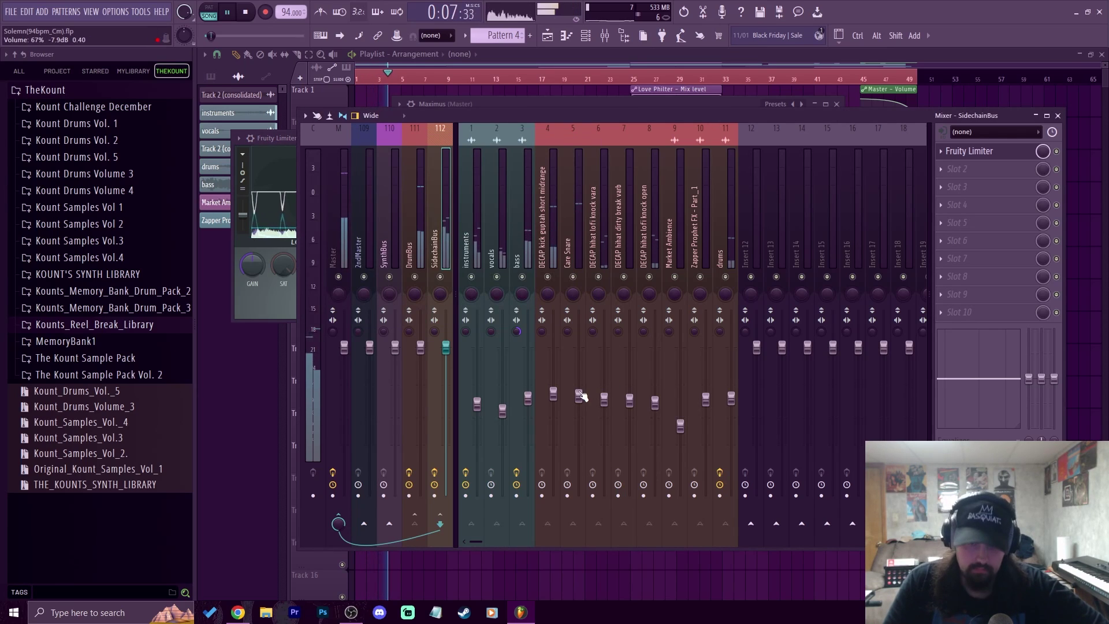
click(552, 404)
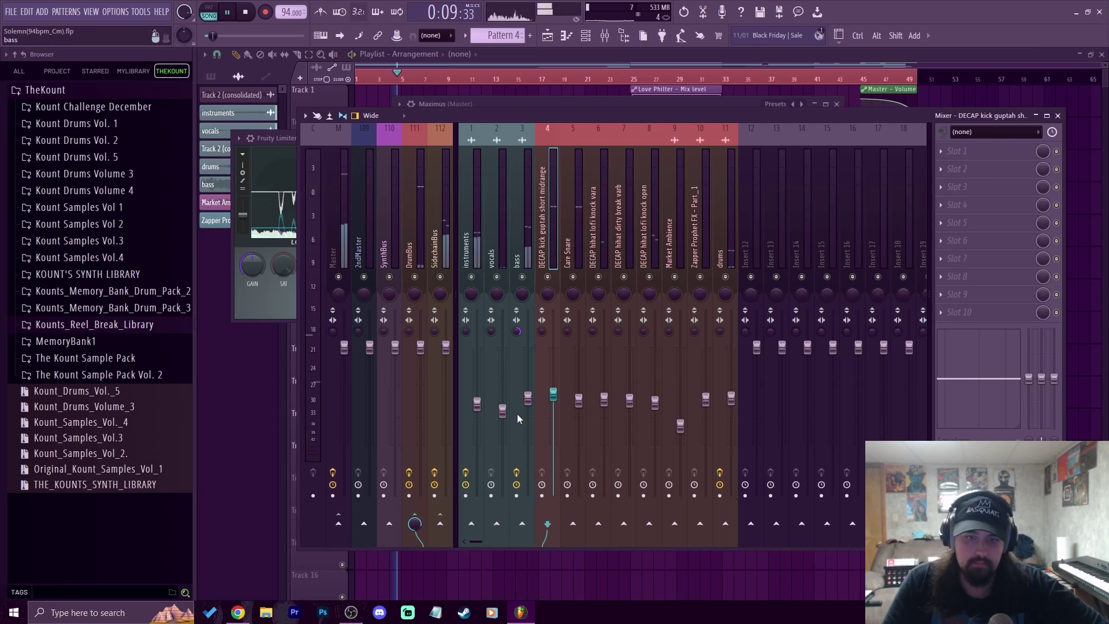
click(578, 400)
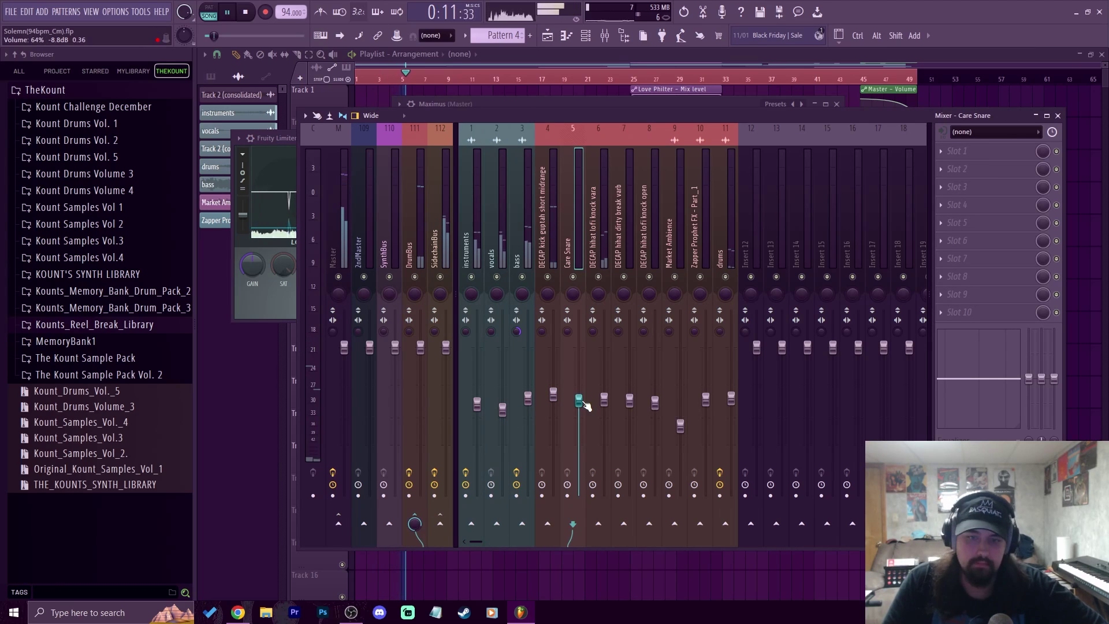
scroll(584, 406, down, 1)
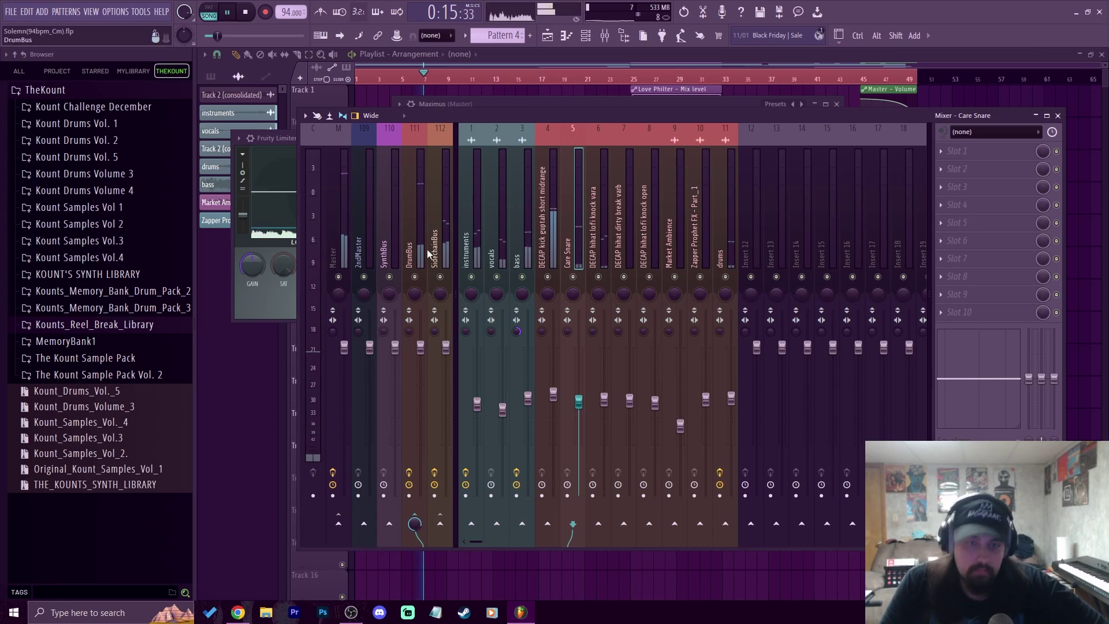
click(334, 254)
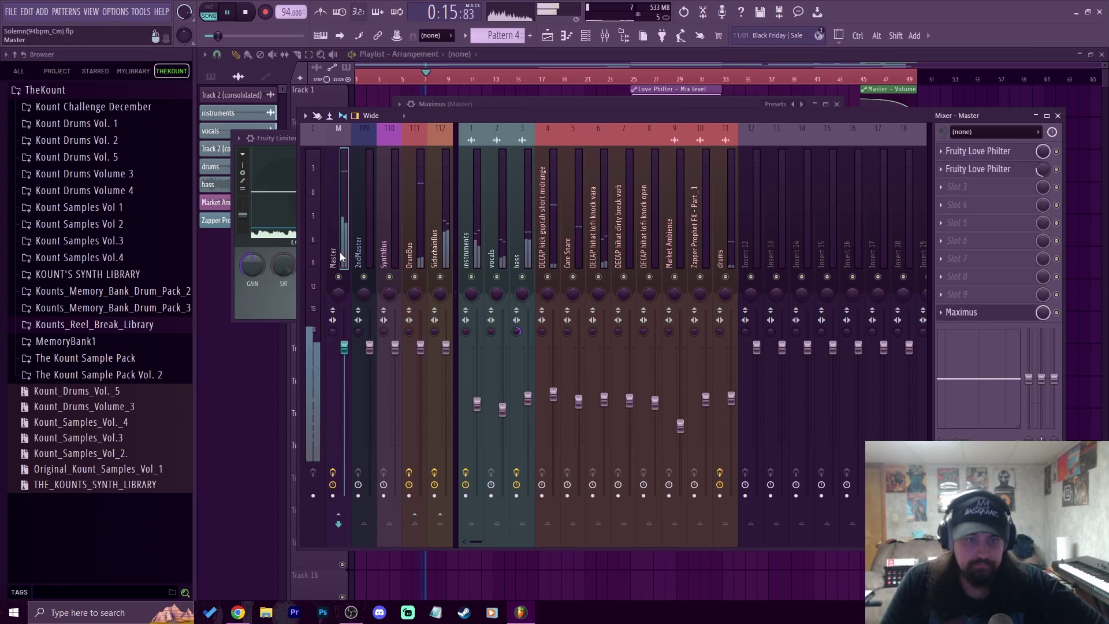
key(space)
click(981, 312)
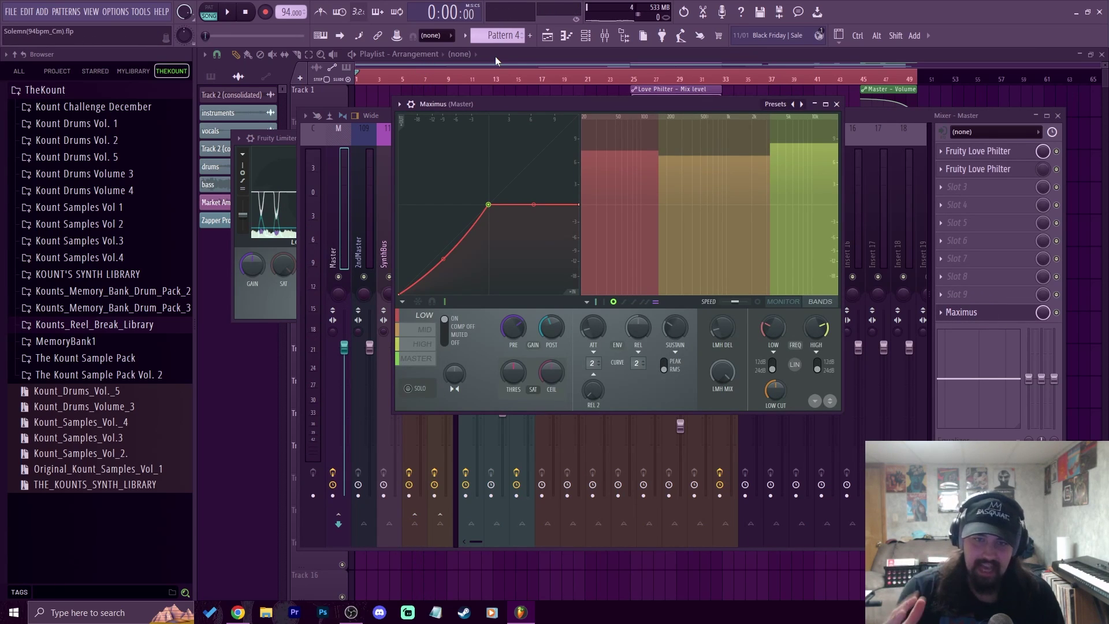
Step: Level the master-band curve flat after point 2's knee, then play the beat with the output monitor shown
click(417, 359)
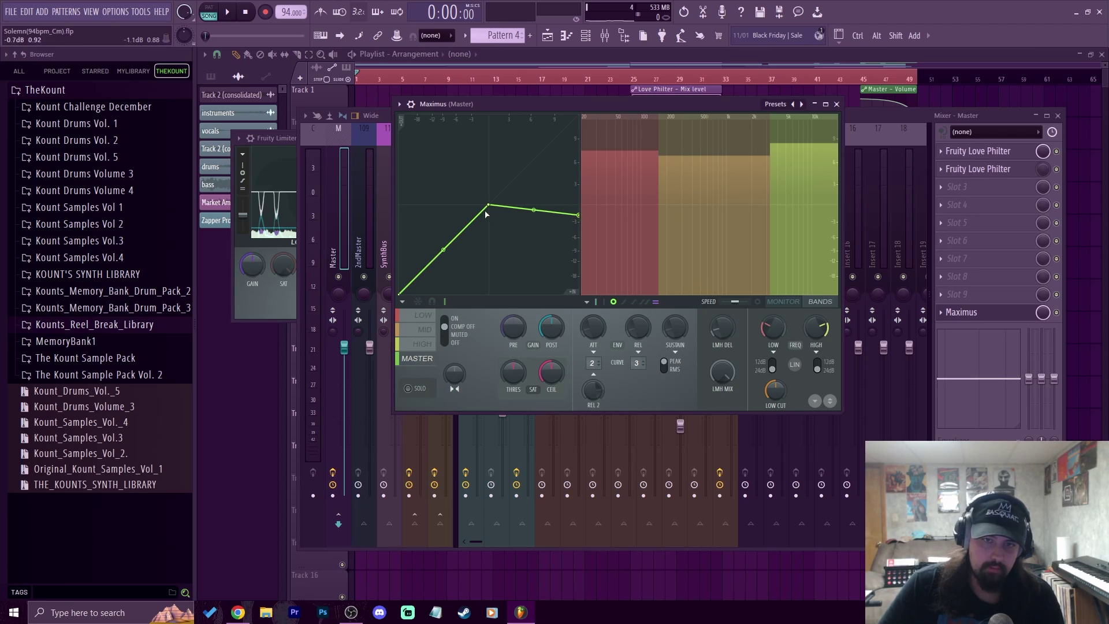
right_click(578, 214)
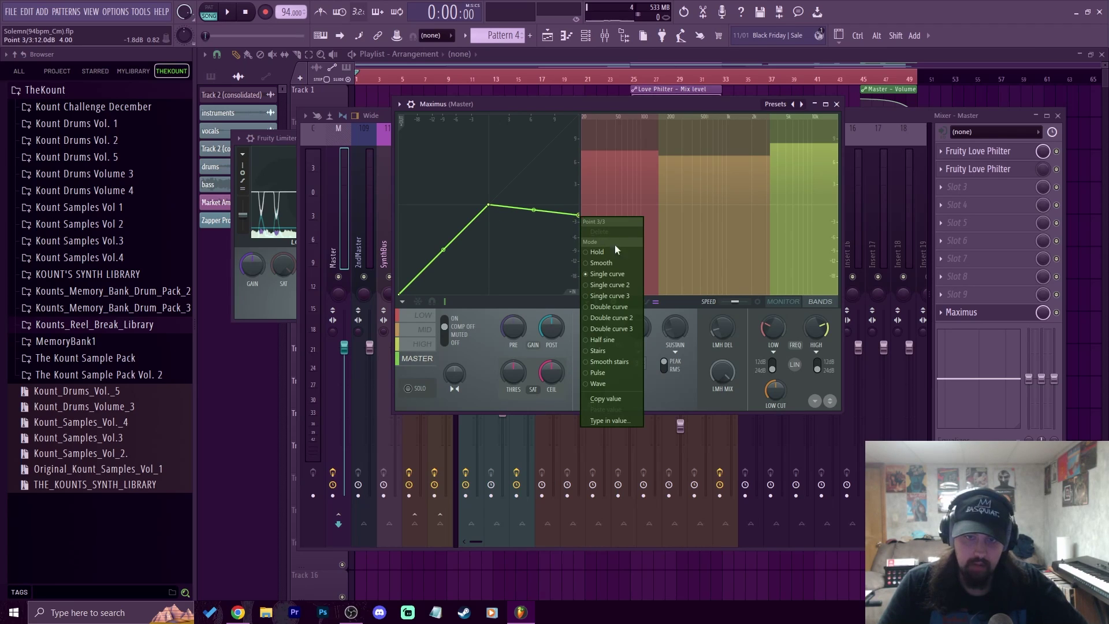
click(605, 399)
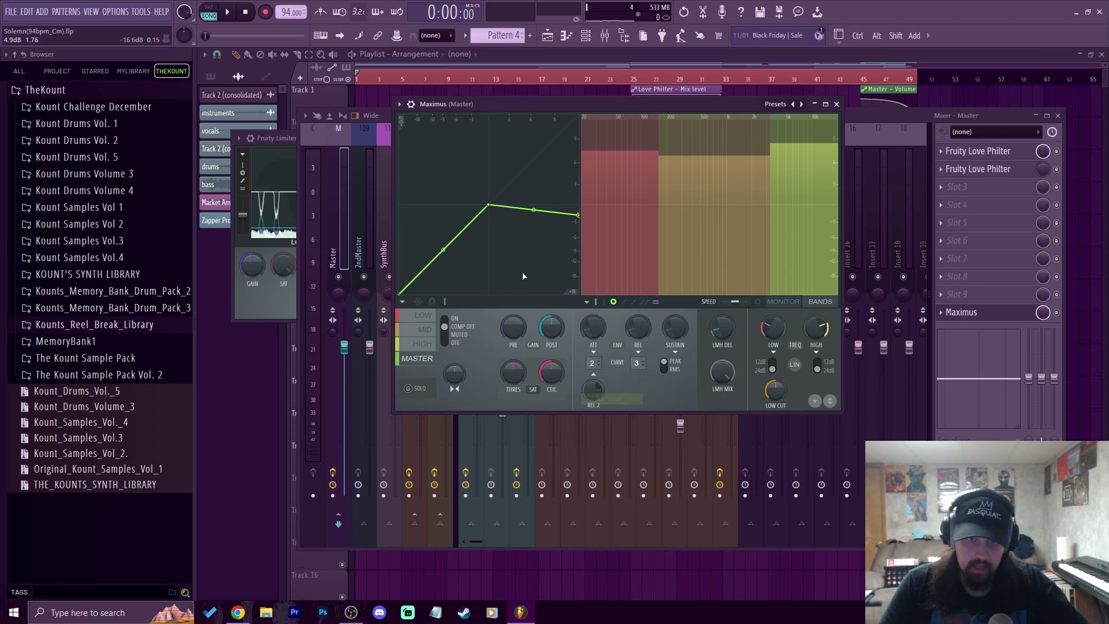
right_click(490, 206)
click(518, 394)
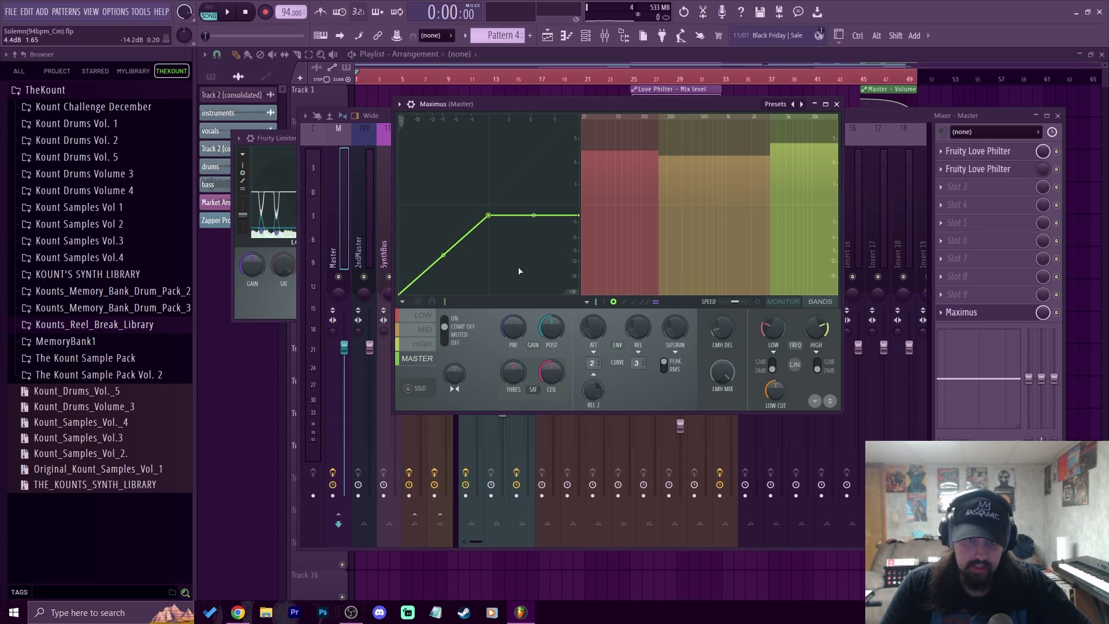
key(space)
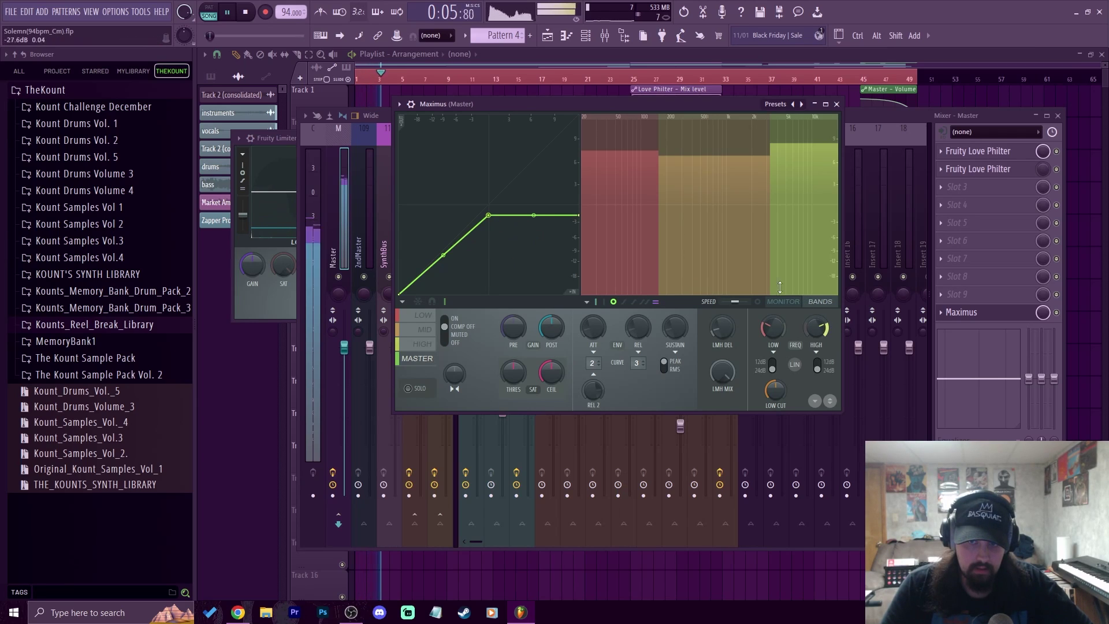
click(790, 302)
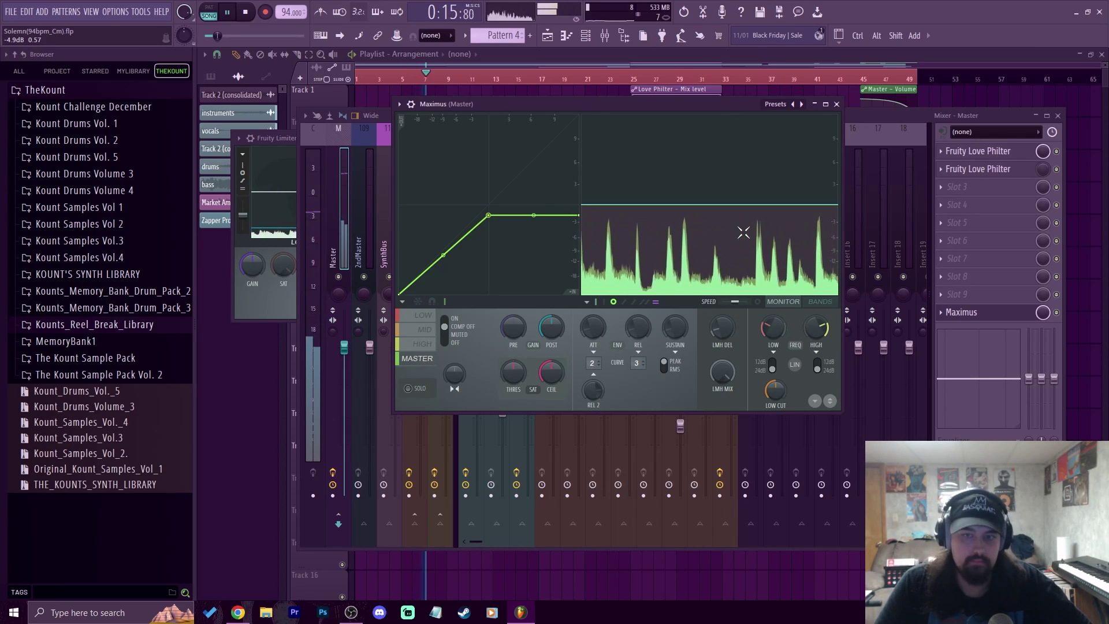
Step: Nudge the bass fader up slightly in the mixer, then select the Master track
click(914, 124)
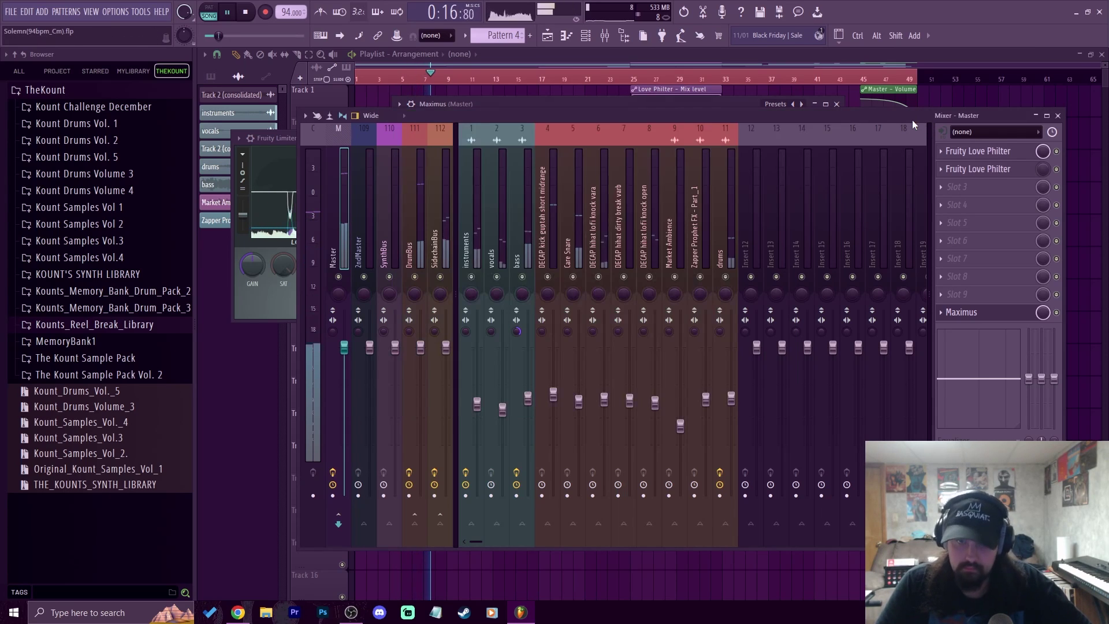
click(477, 403)
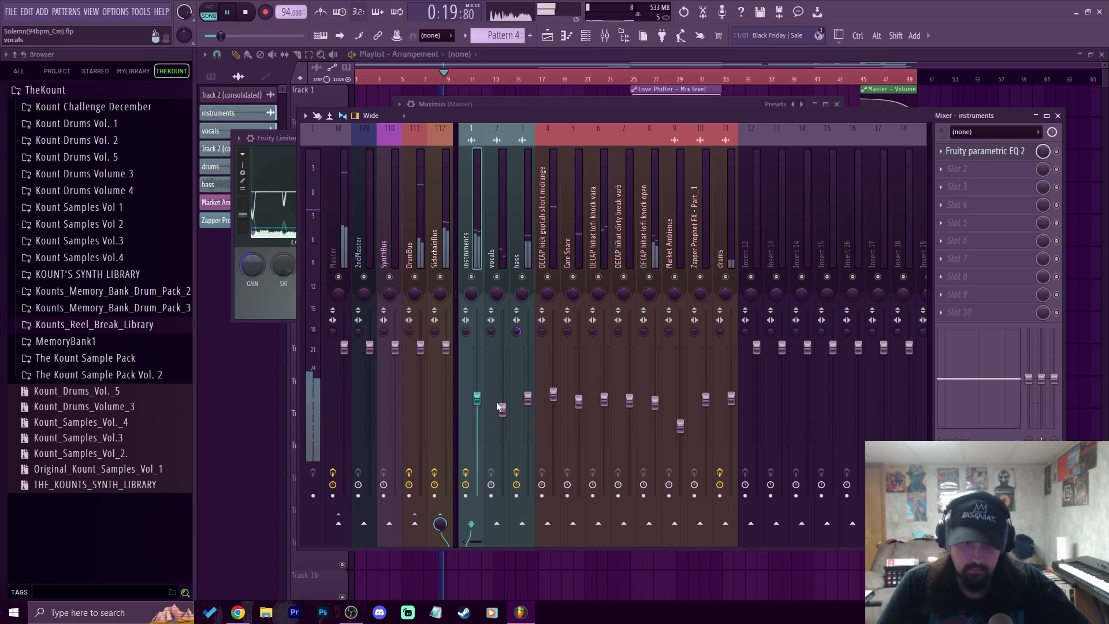
drag(527, 397, 502, 406)
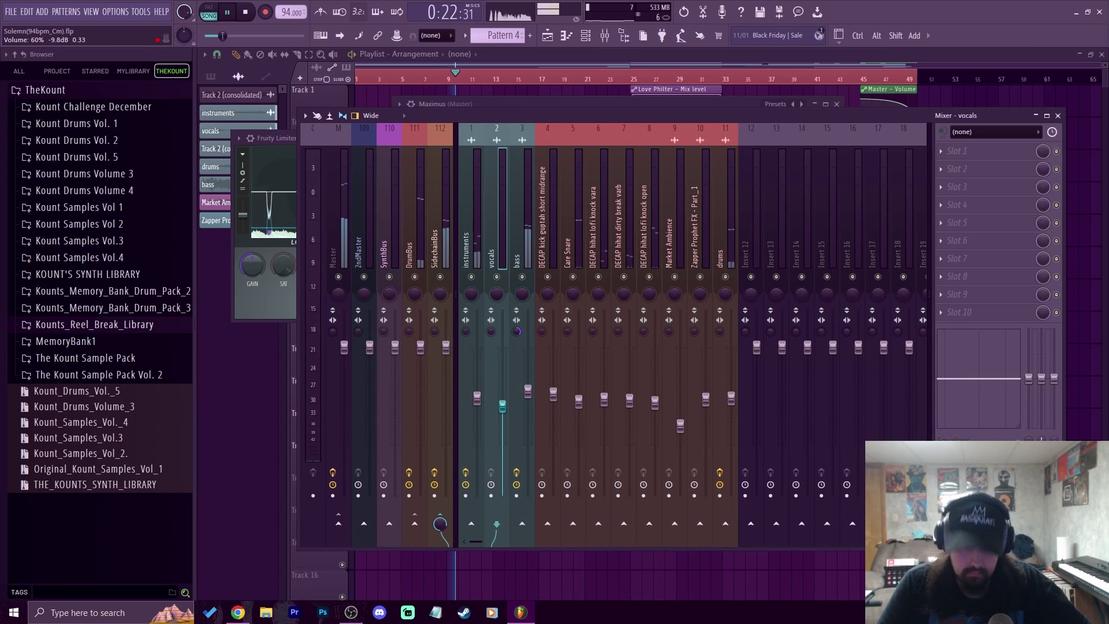
click(553, 393)
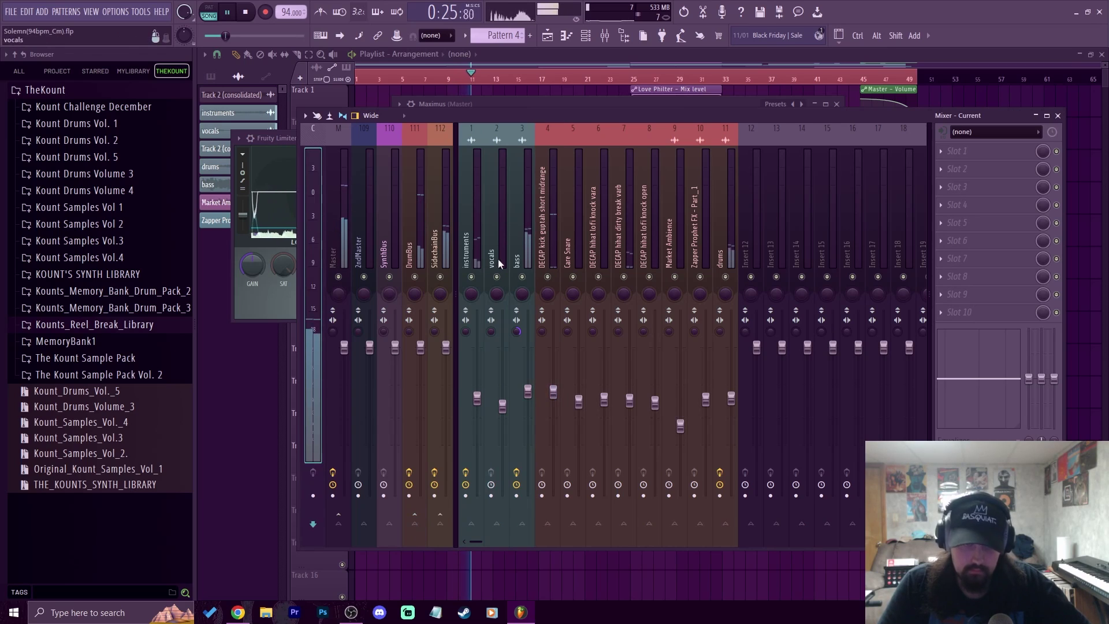
click(344, 347)
Step: Play the beat and freeze the Maximus monitor to inspect peaks, then close Maximus and reveal the mixer
click(961, 312)
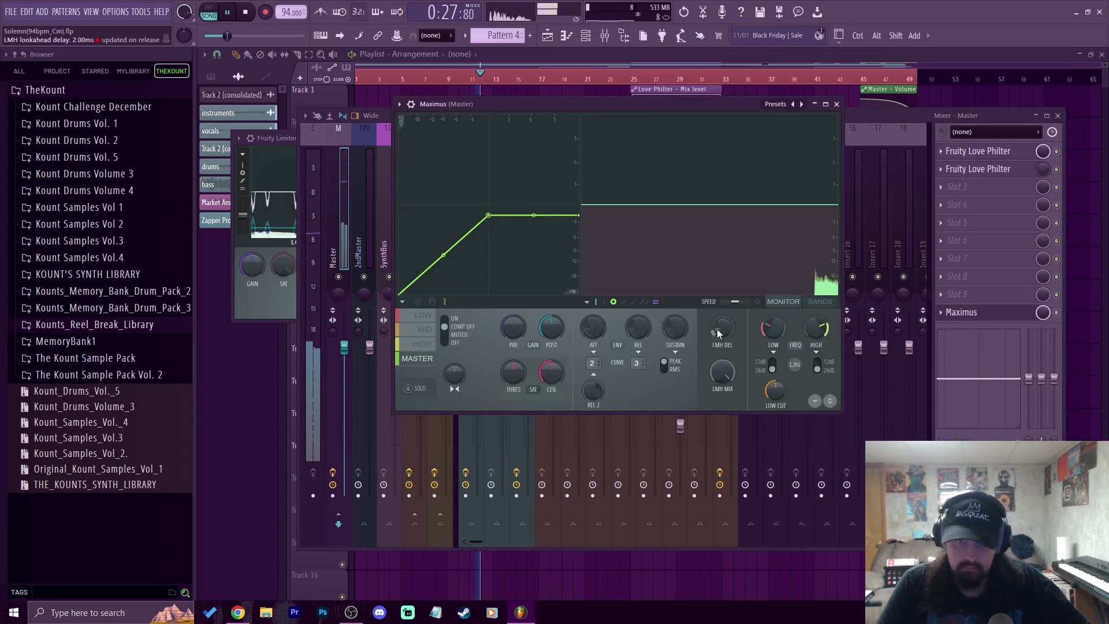
key(space)
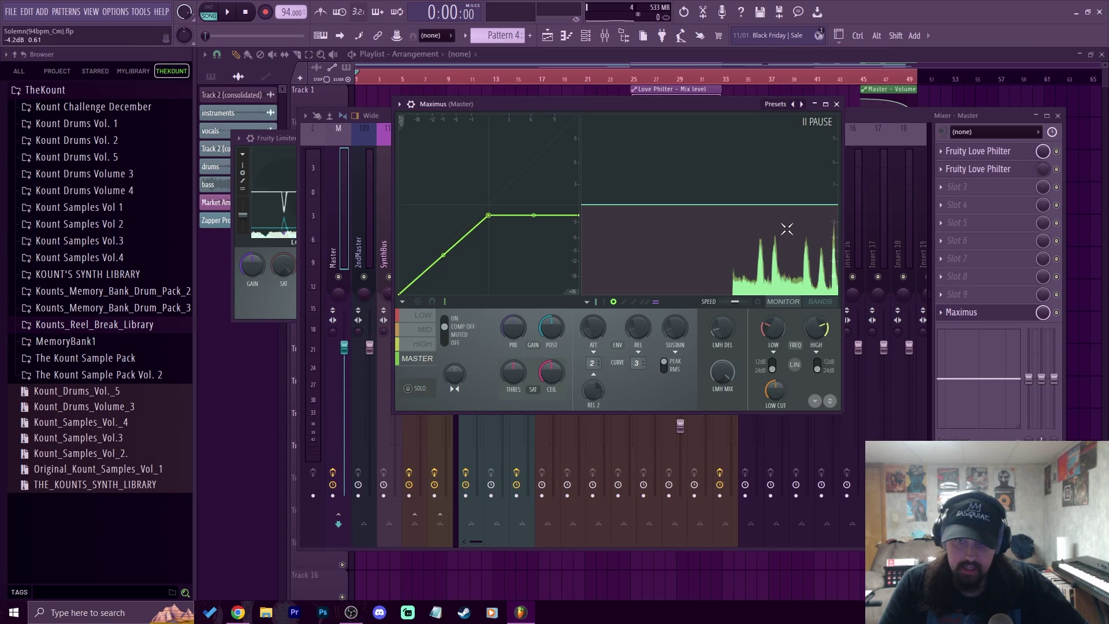
key(space)
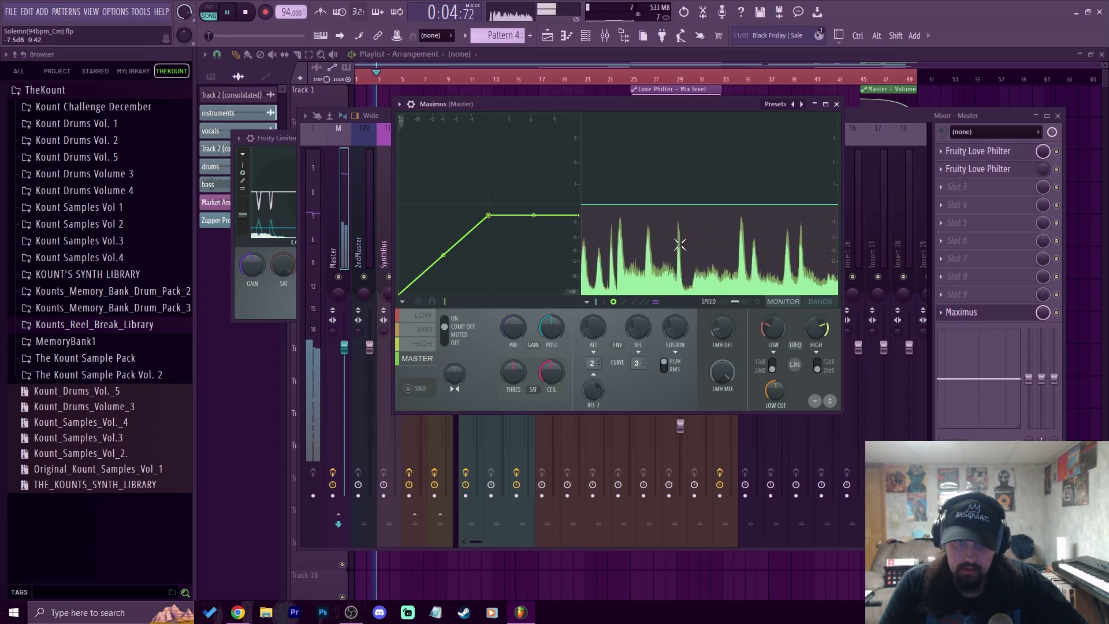
click(653, 238)
key(space)
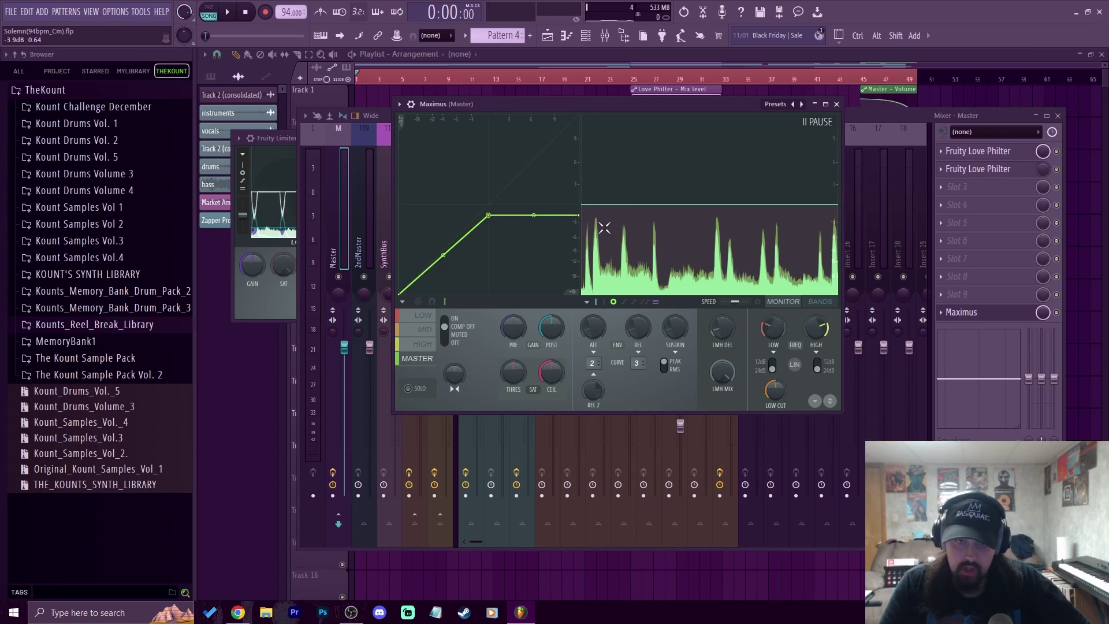
click(836, 104)
drag(464, 115, 638, 105)
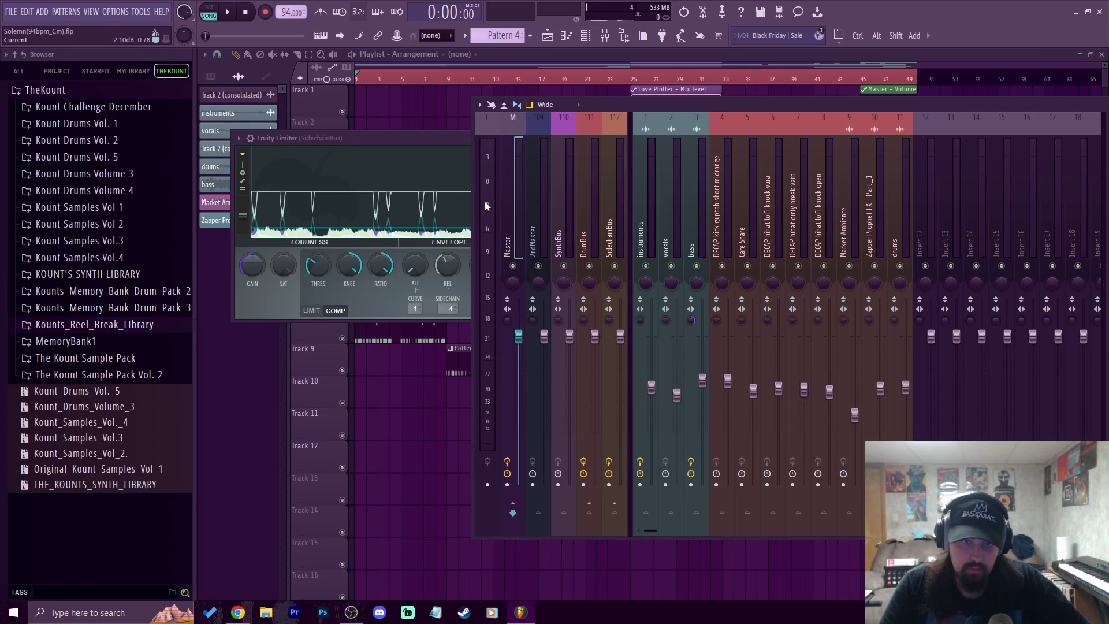
key(space)
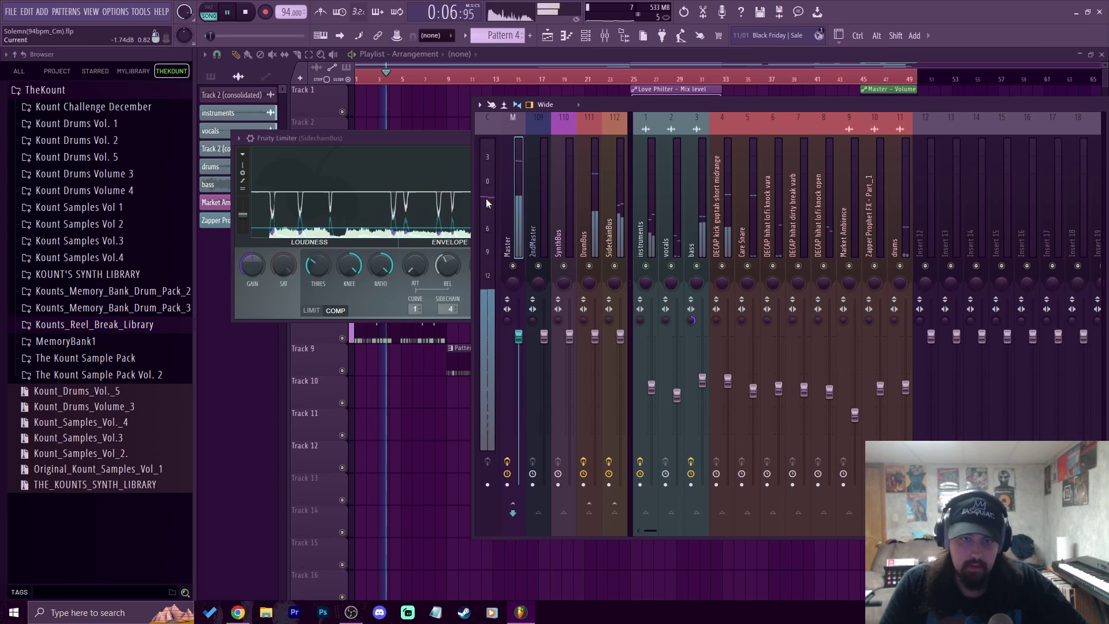
key(space)
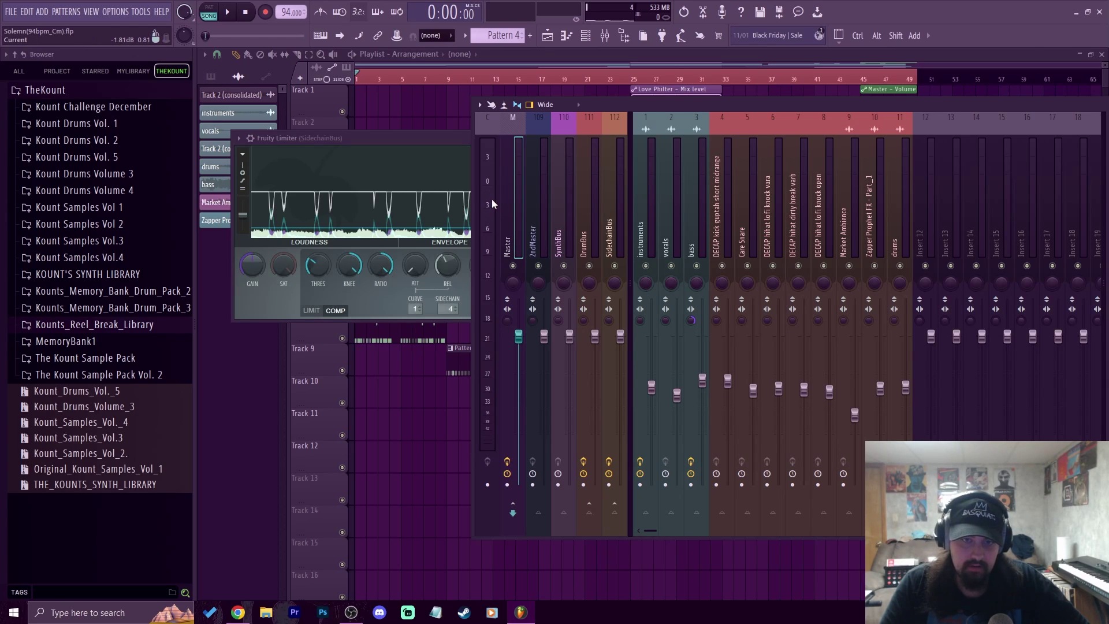
Step: Open the master's Maximus, view the band split display, and set the master band saturation threshold
drag(656, 105, 463, 89)
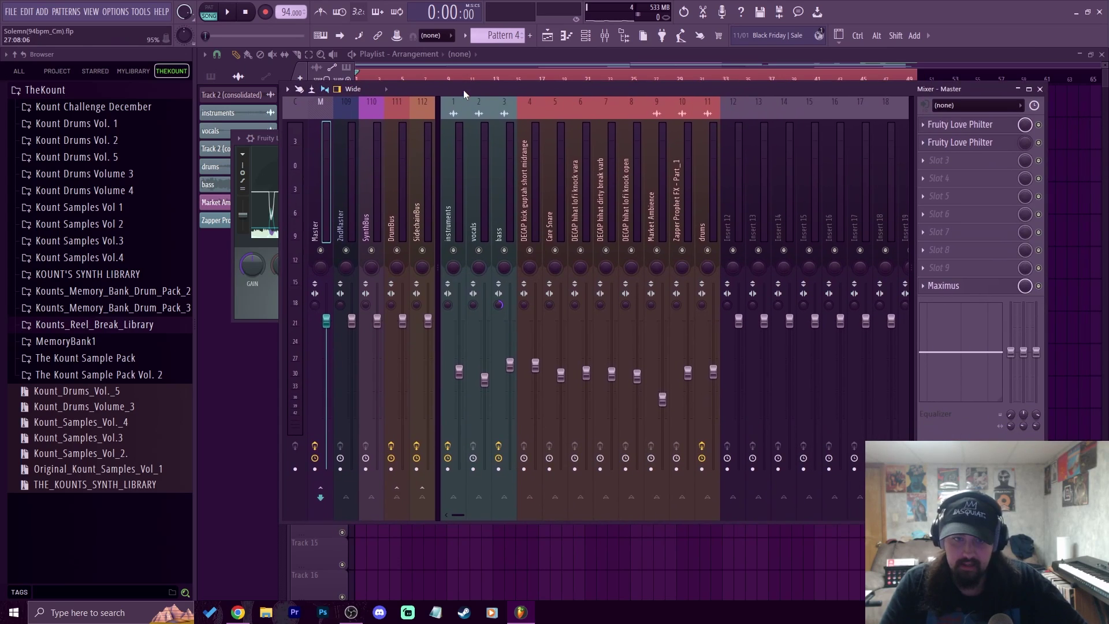
click(943, 285)
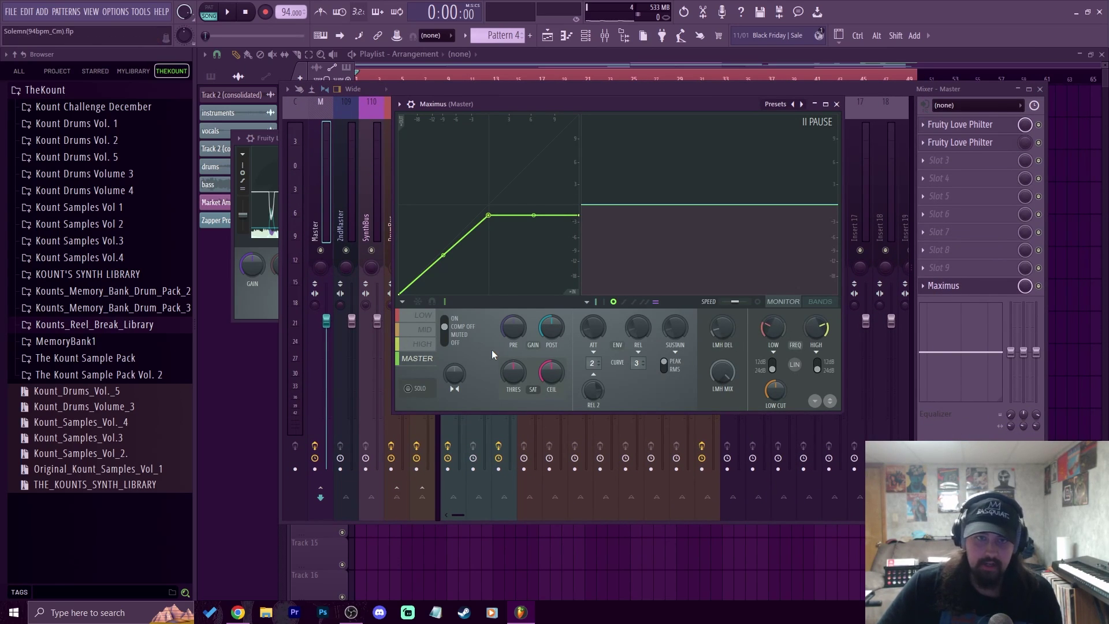
click(427, 347)
click(425, 329)
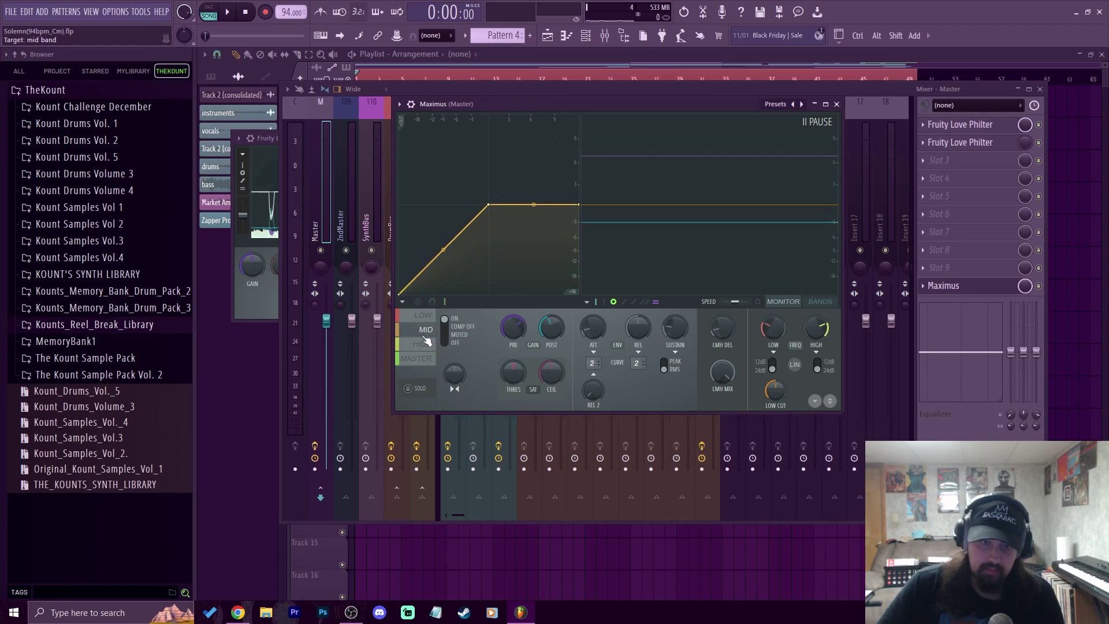
click(596, 303)
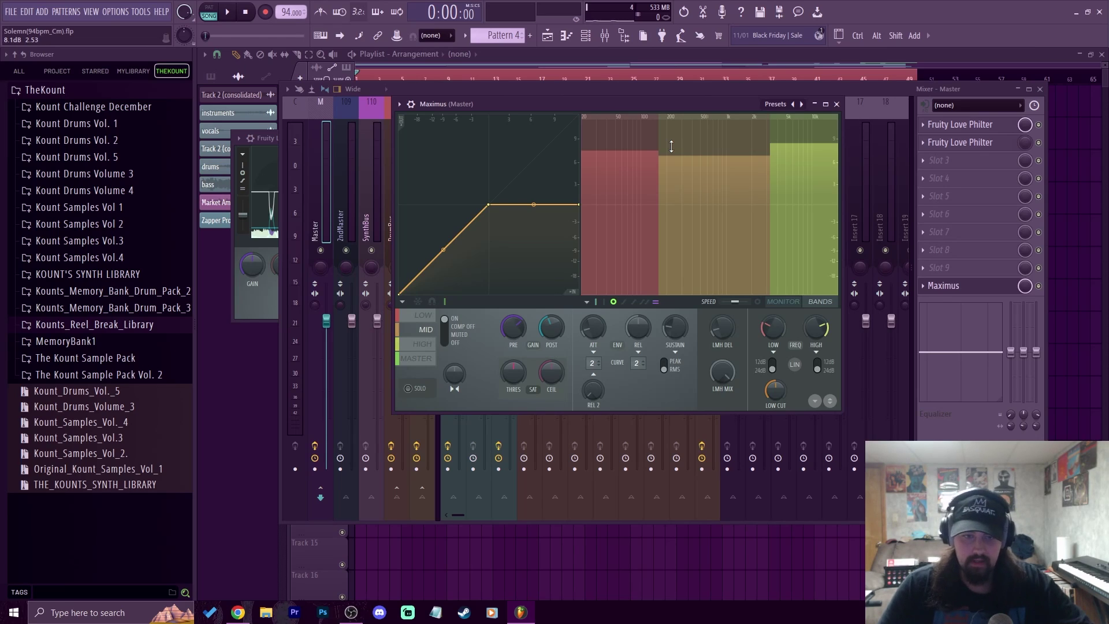
click(417, 357)
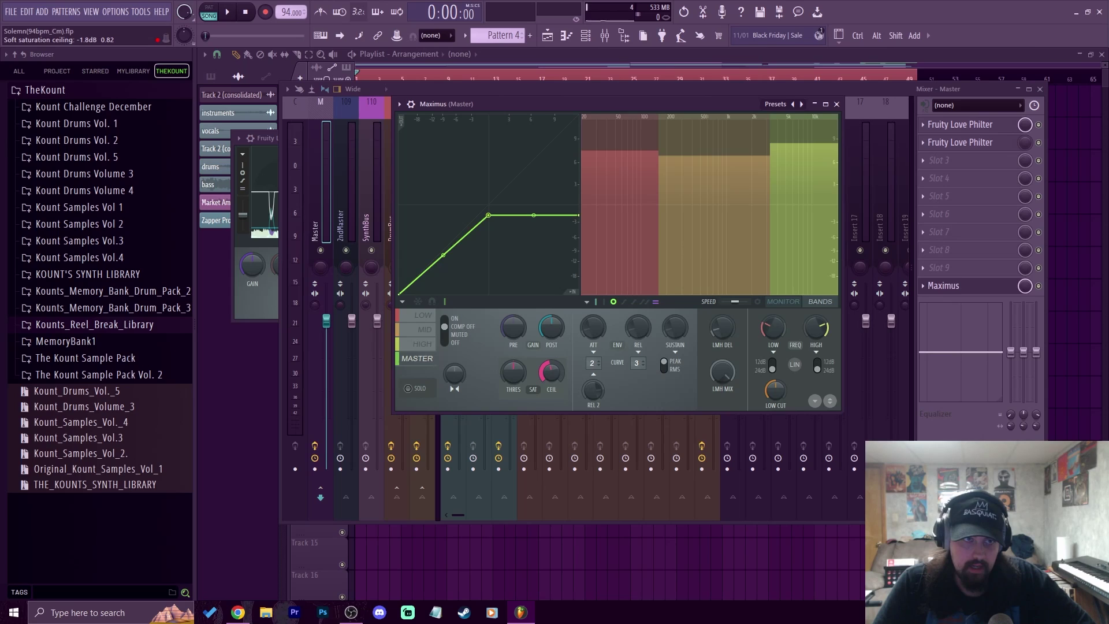
drag(512, 372, 551, 388)
Step: While the beat plays, raise the saturation ceiling to about -2.1 dB and lower THRES to 64%
key(space)
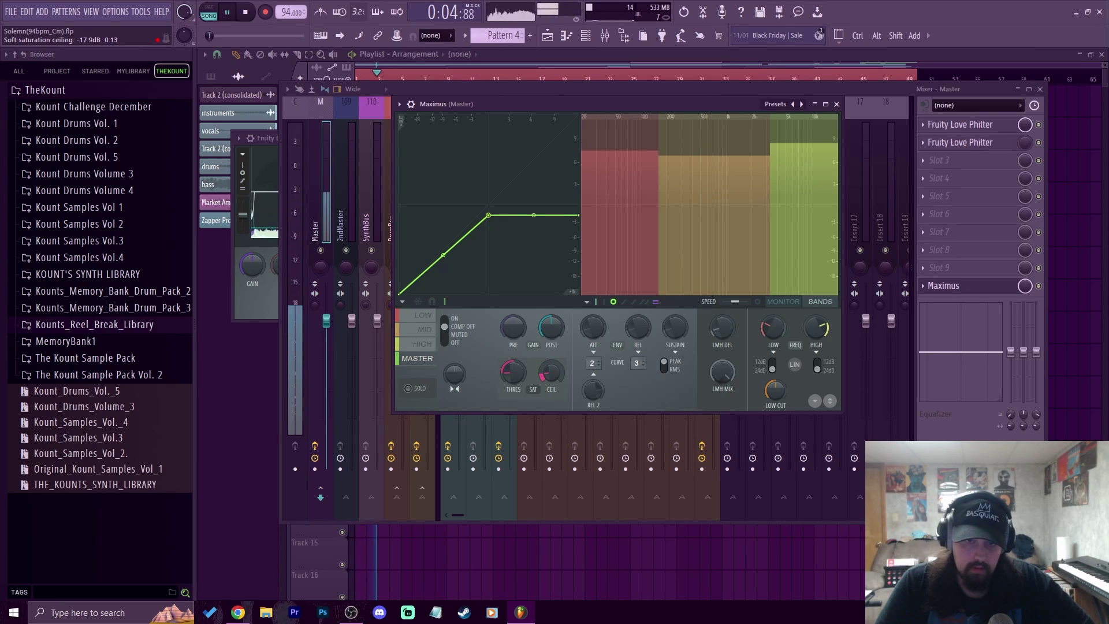
key(space)
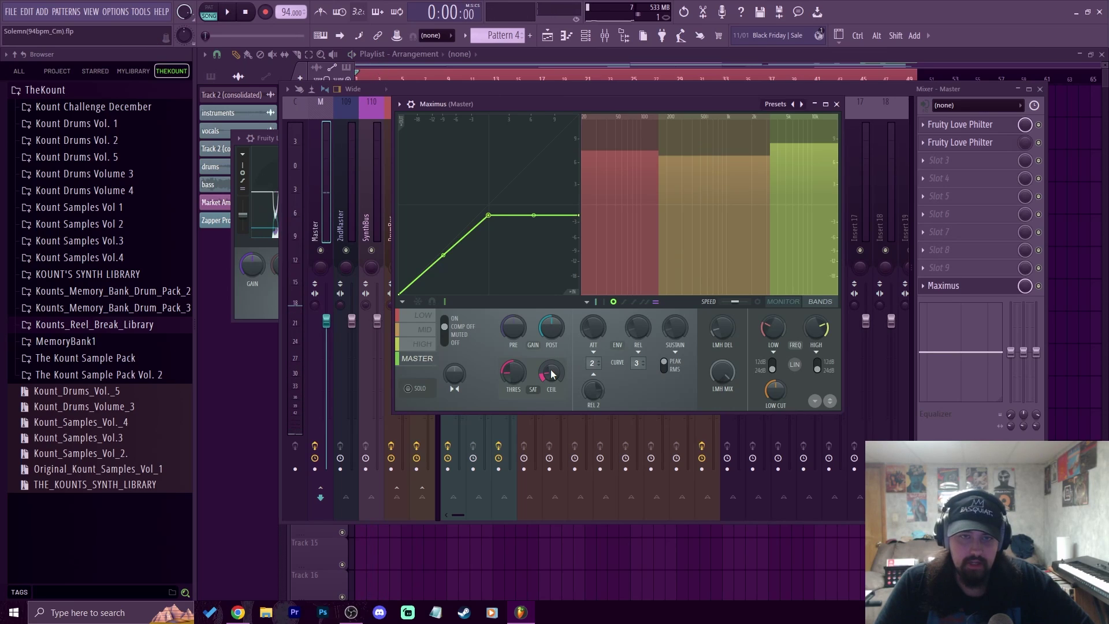
drag(553, 374, 553, 379)
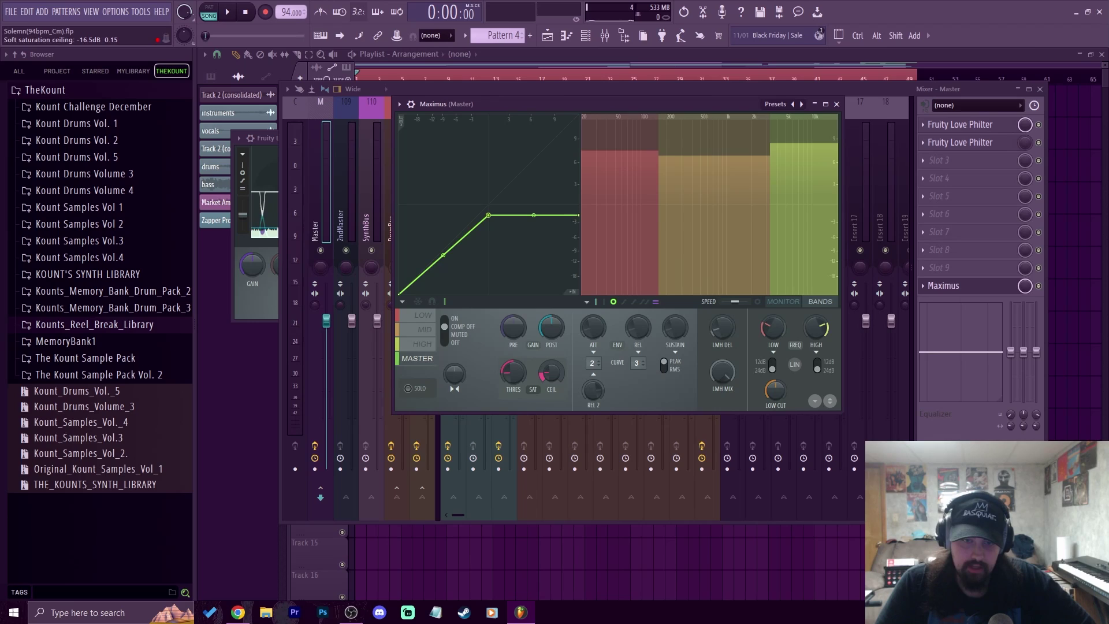
key(space)
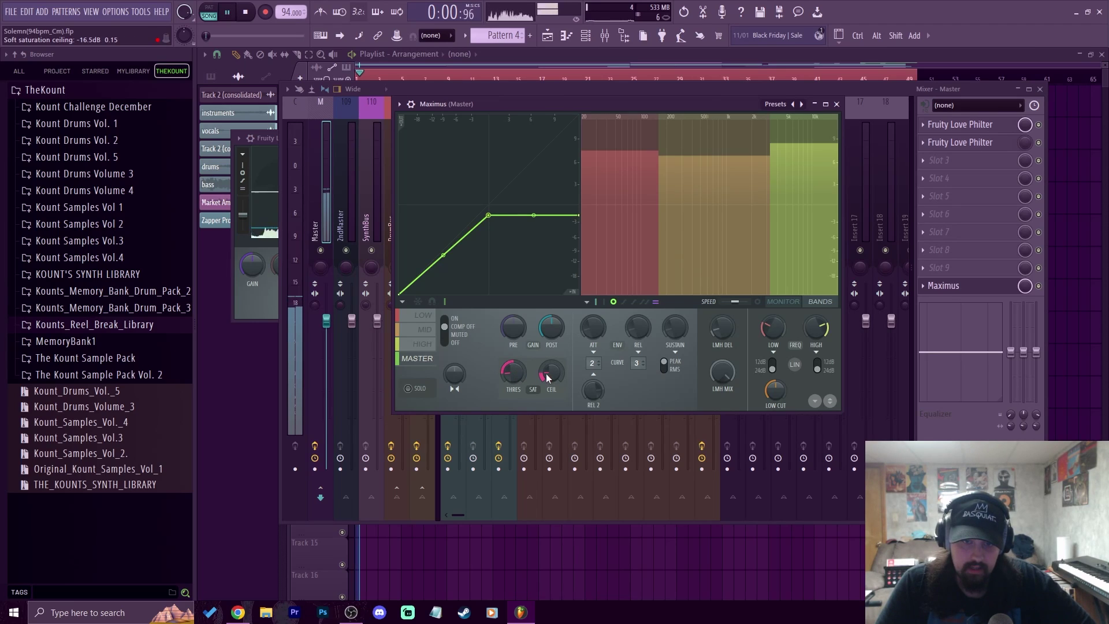
drag(548, 378, 548, 335)
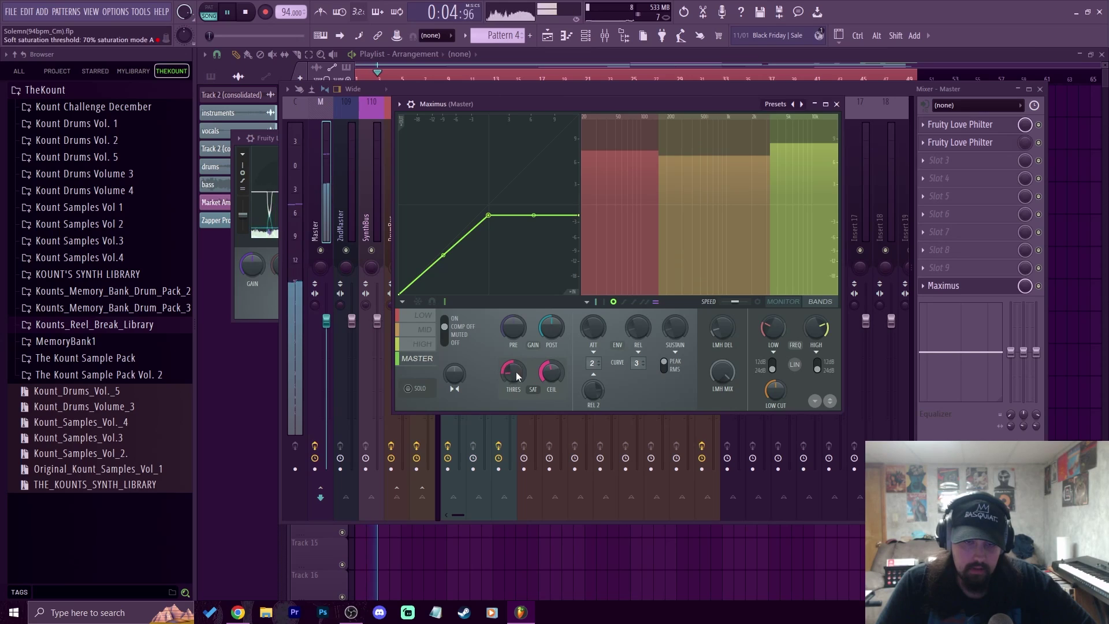
scroll(513, 374, down, 3)
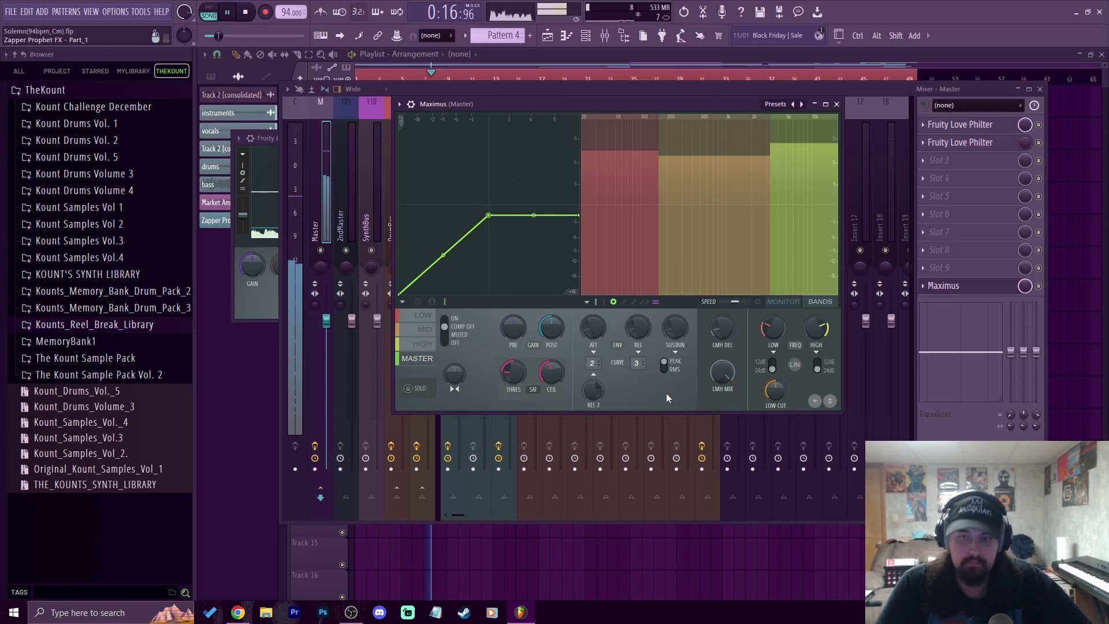
Step: In the bass track's Fruity Parametric EQ 2, move band 2 to 83 Hz and band 1 to 38 Hz
click(836, 104)
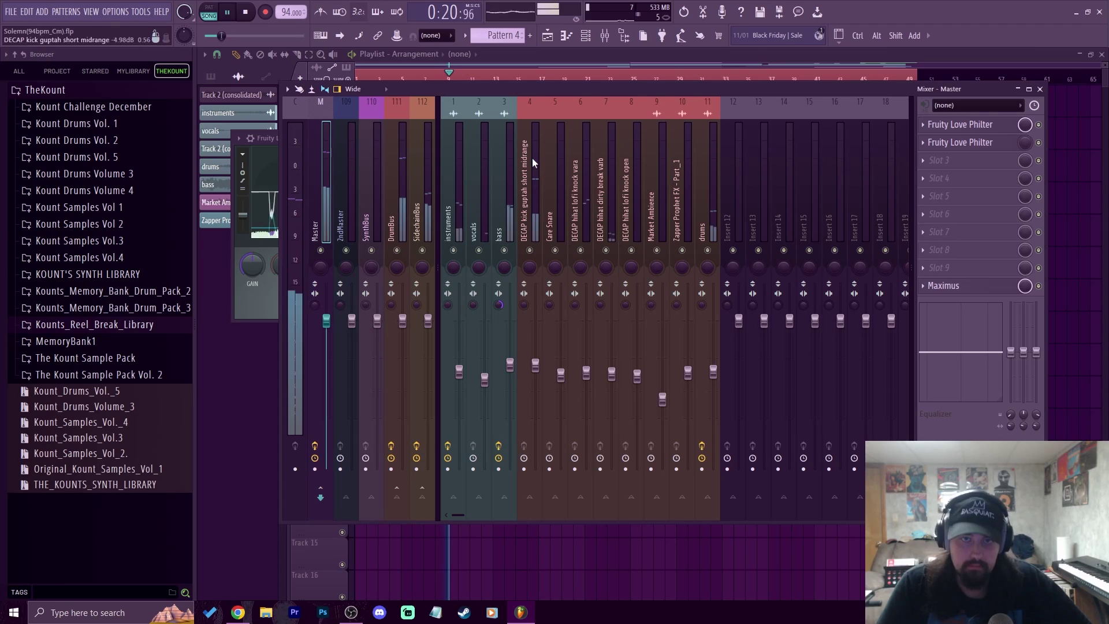
click(503, 364)
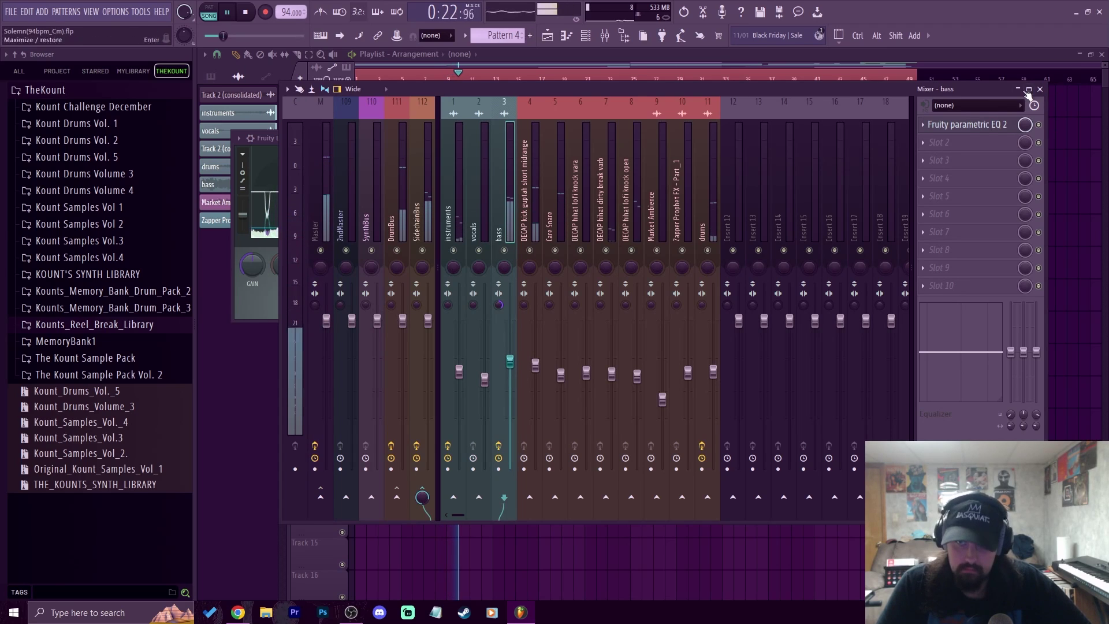
click(981, 124)
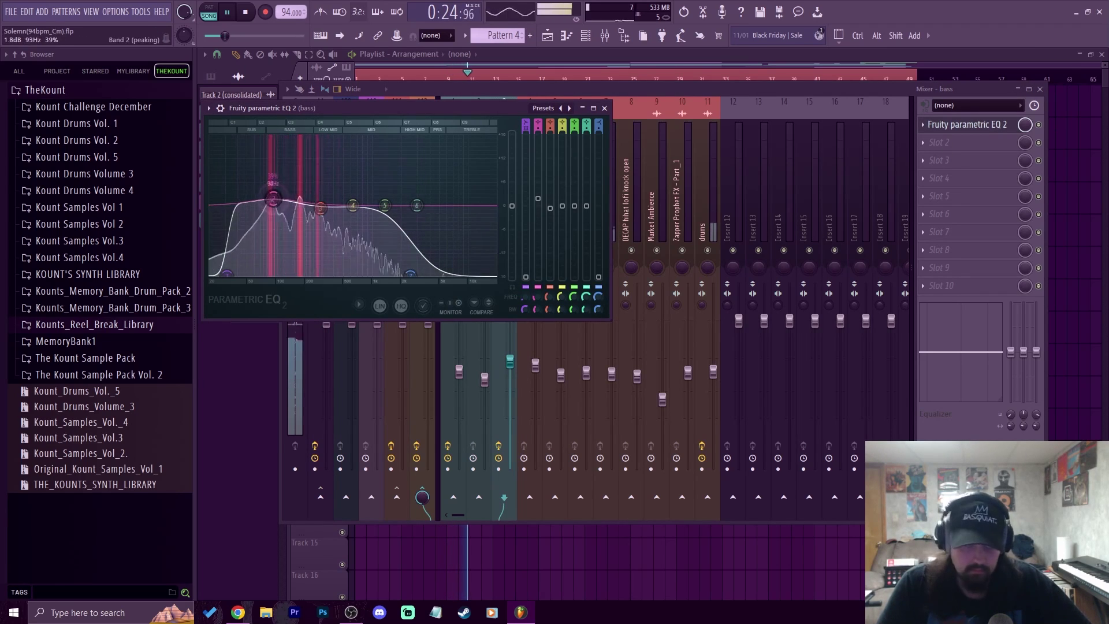
drag(272, 199, 315, 215)
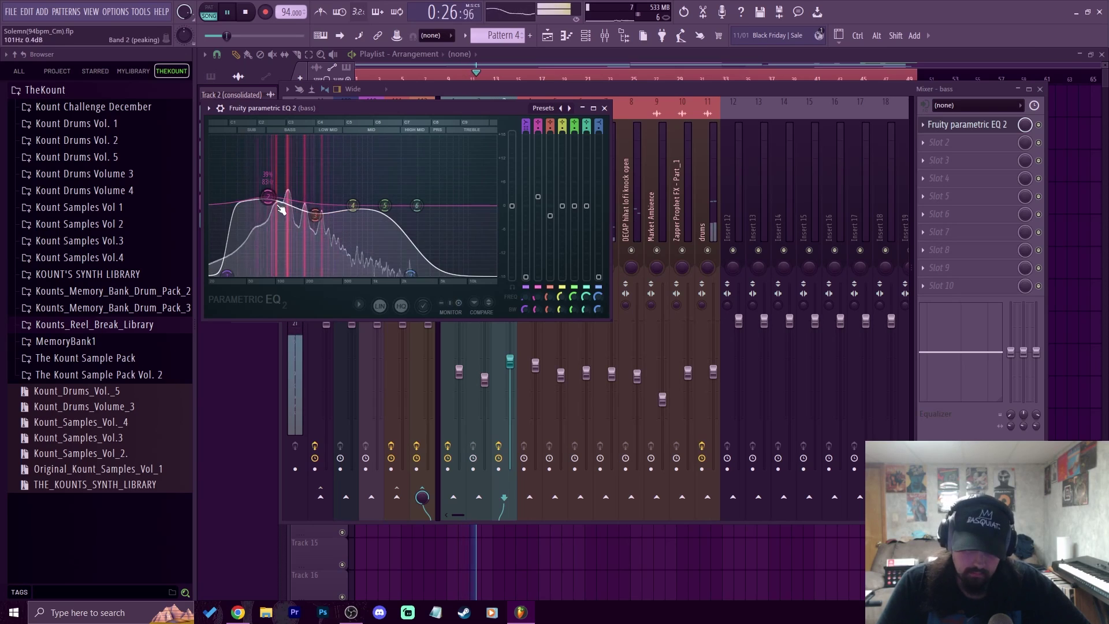
drag(227, 275, 236, 278)
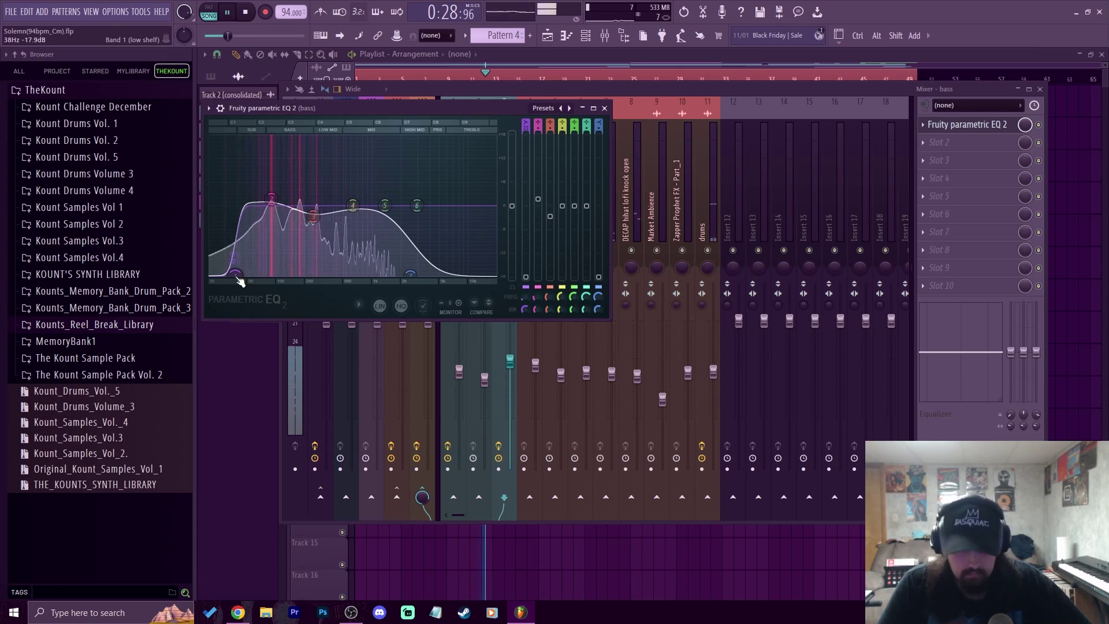
click(606, 107)
Step: Stop playback, reopen Maximus on the Master track, and show its preset list
click(321, 234)
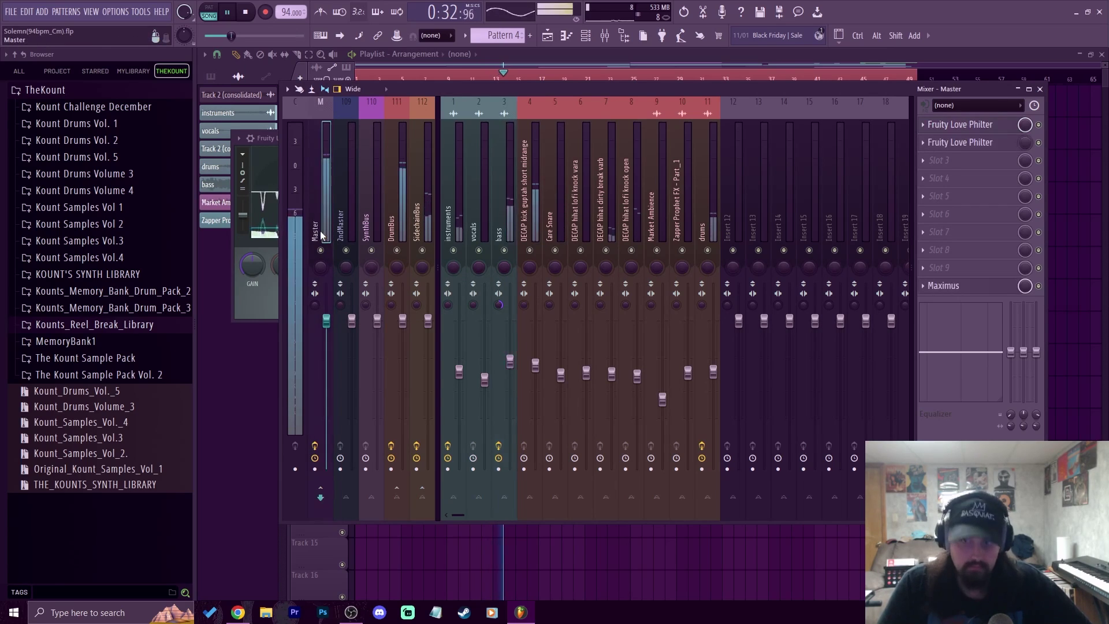
key(space)
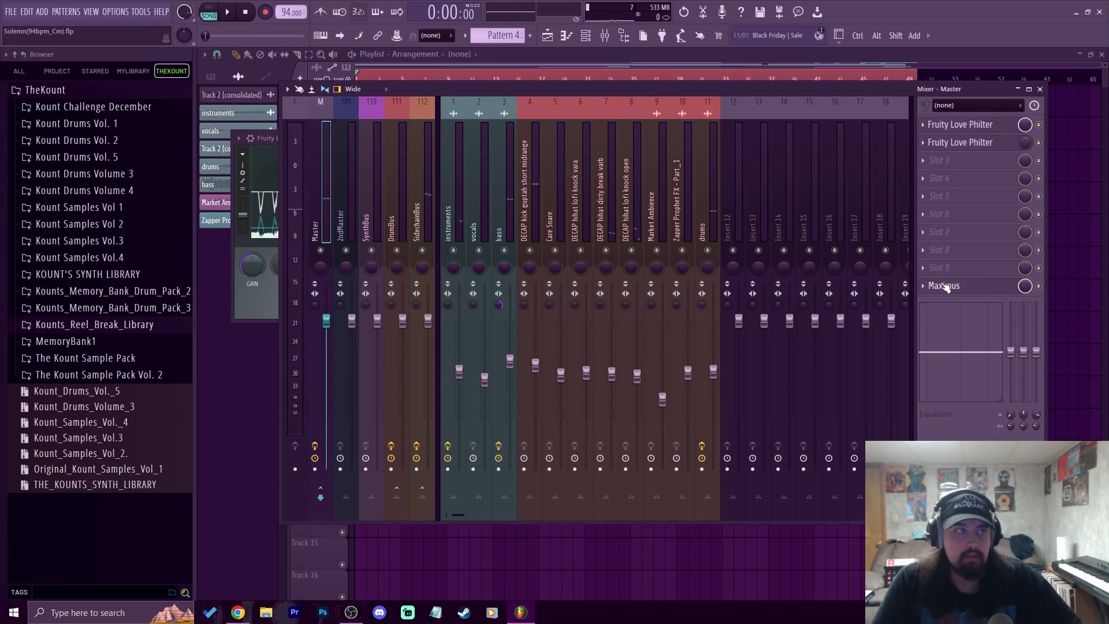
click(944, 286)
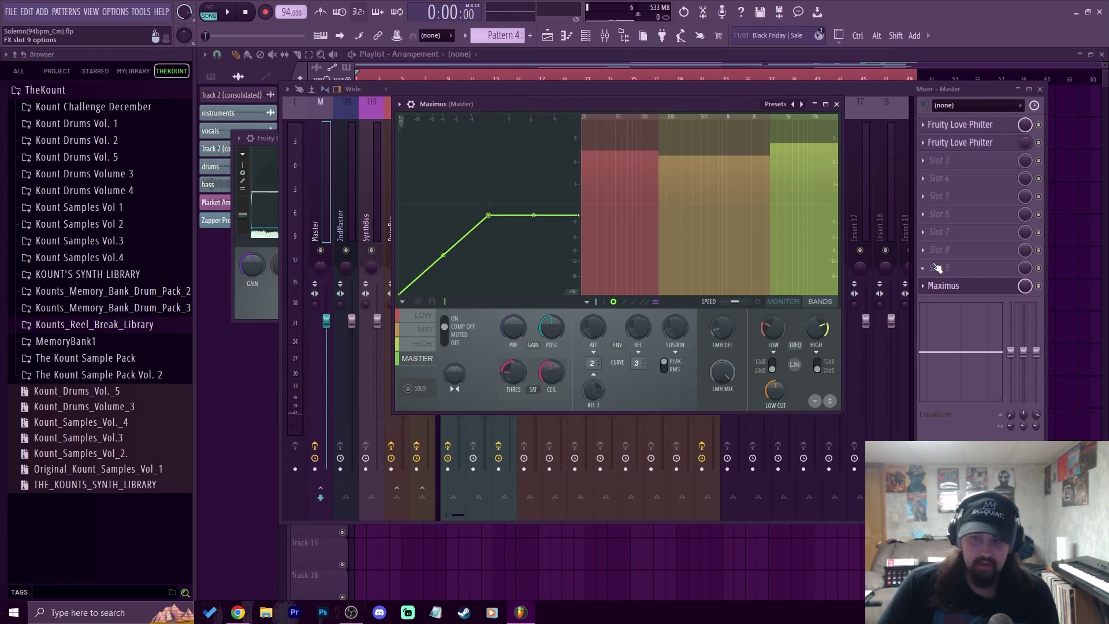
click(782, 302)
click(823, 302)
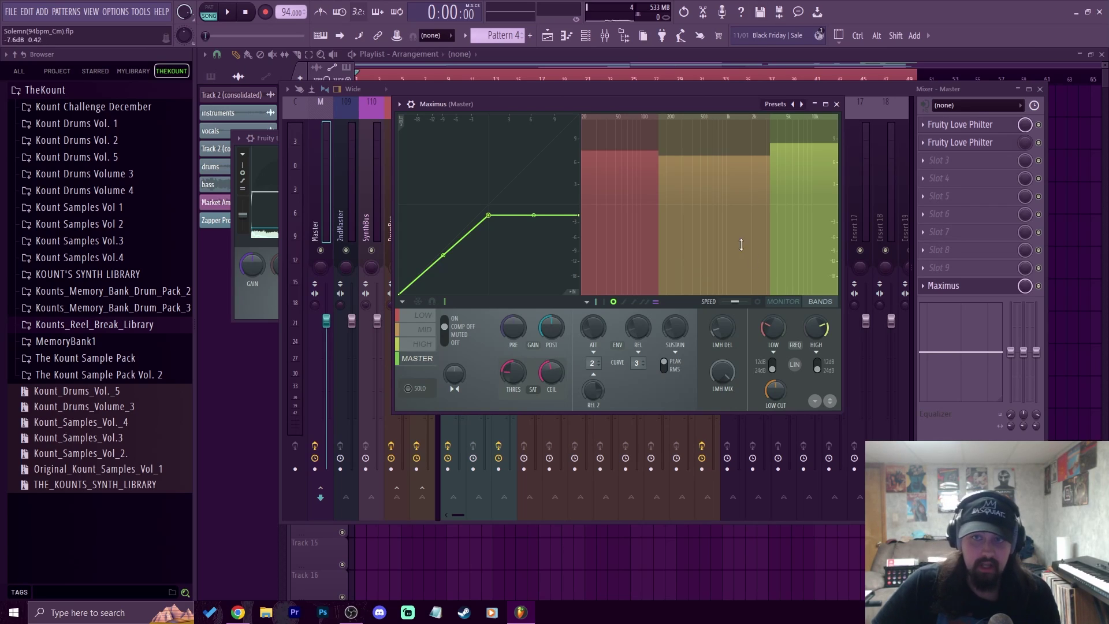
click(773, 106)
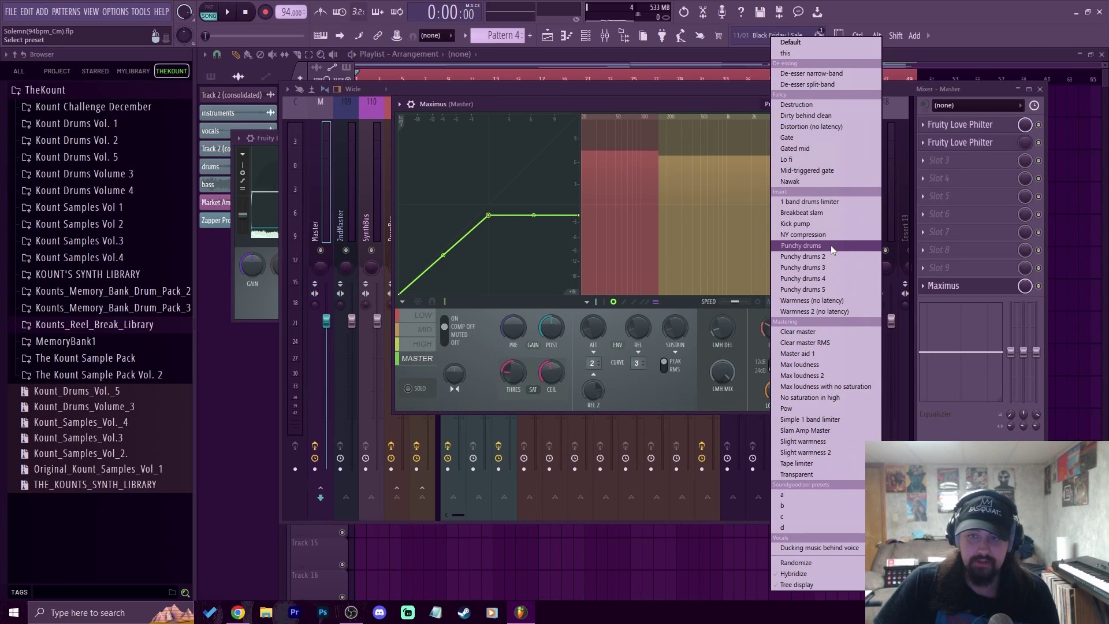
Step: Close the Maximus preset list without loading a preset and nudge the window left
click(664, 106)
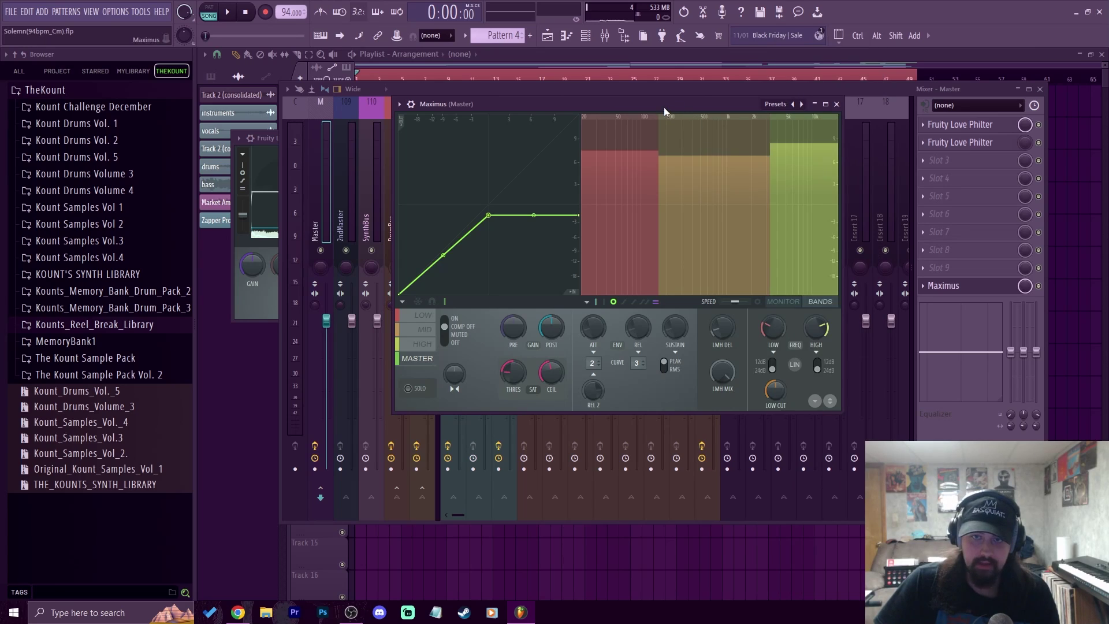
drag(695, 107, 677, 103)
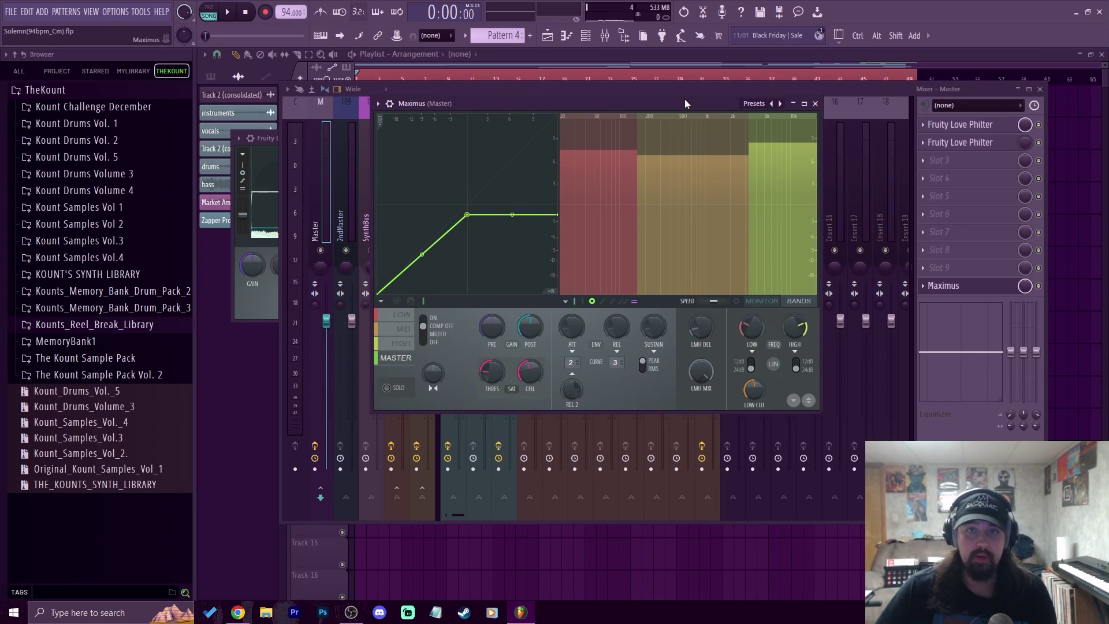